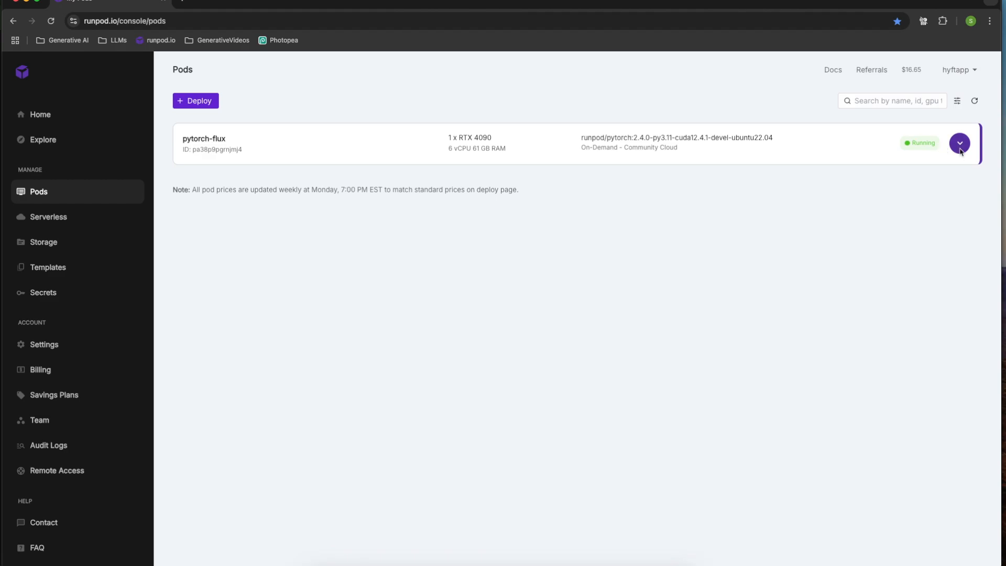
Open the pytorch-flux pod's edit settings and check the full container image name.
click(960, 148)
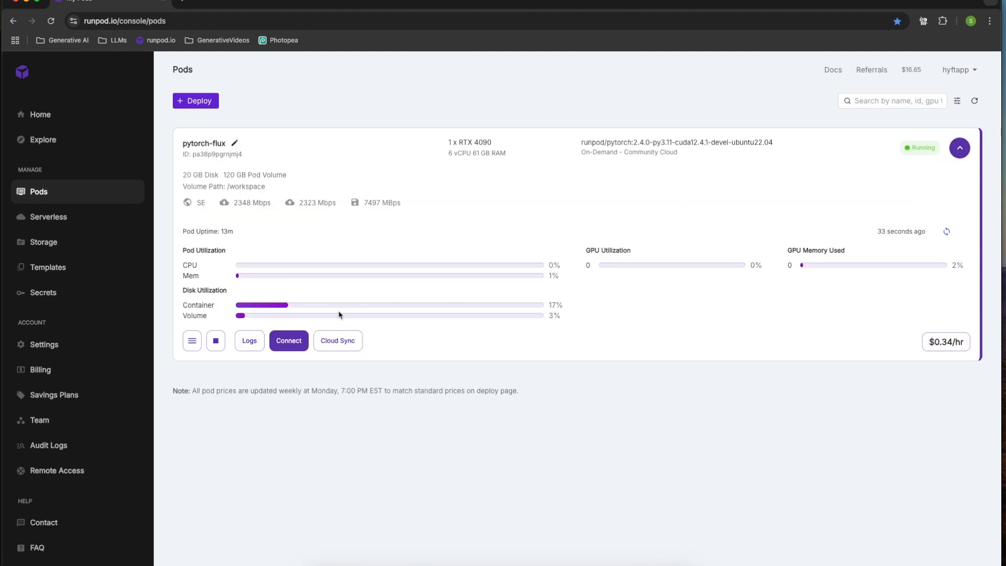
click(192, 340)
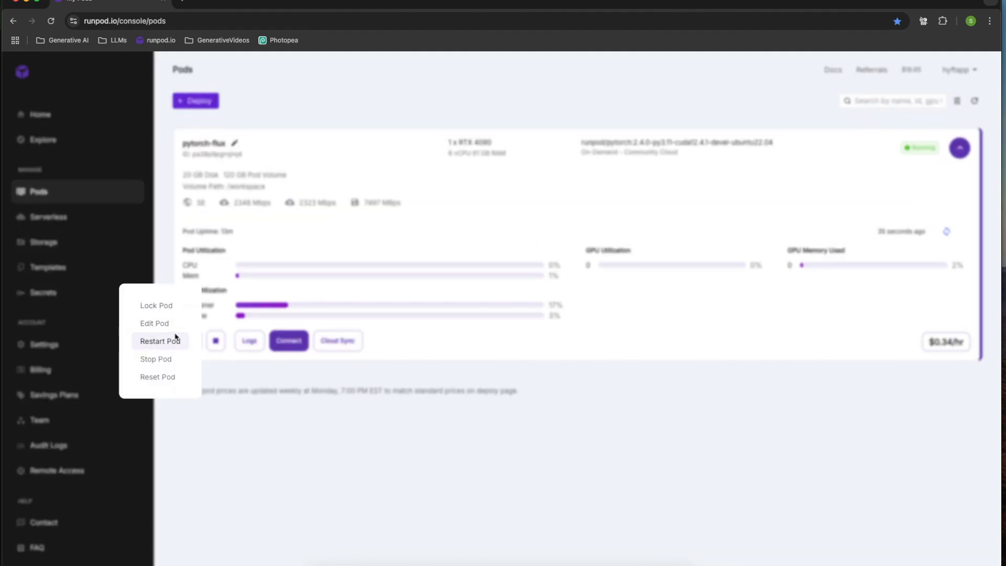
click(162, 323)
click(389, 232)
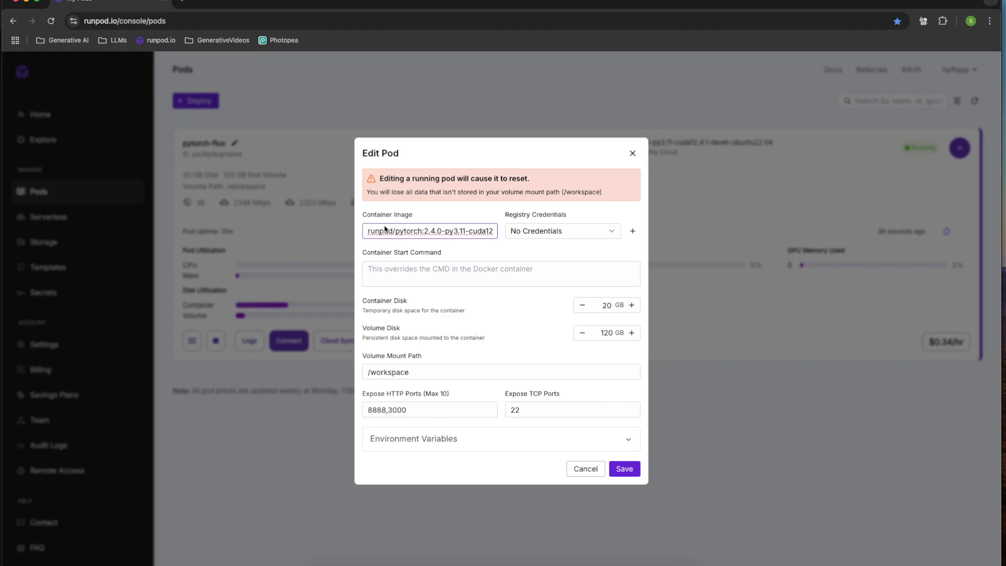
drag(376, 232, 461, 233)
click(438, 233)
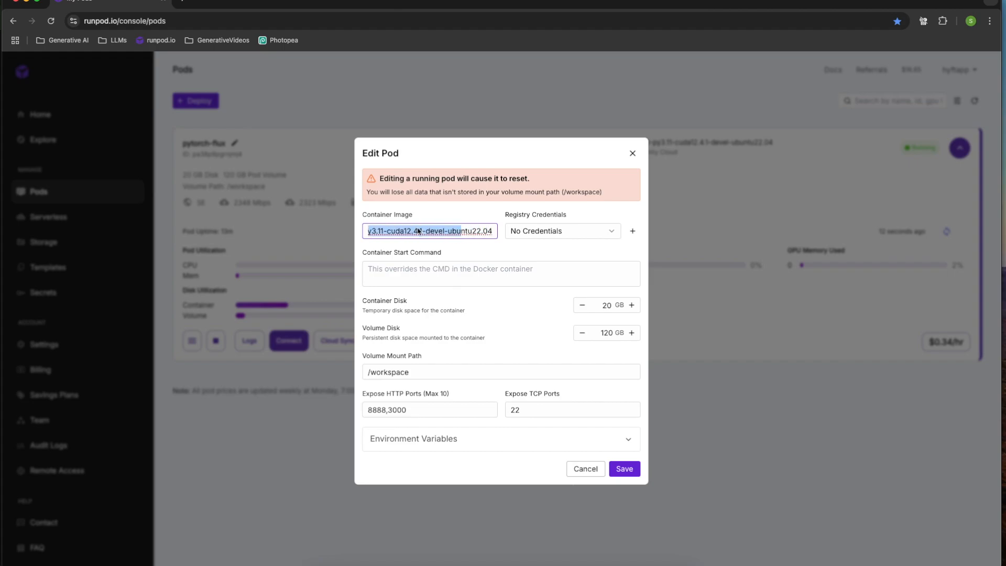
click(411, 232)
drag(387, 233, 421, 235)
click(423, 234)
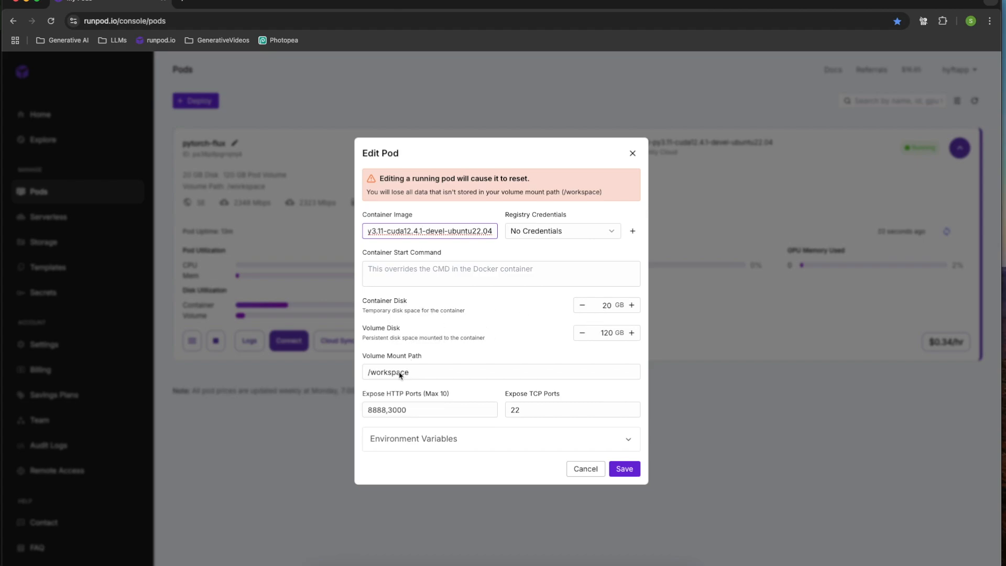
Check the pod's exposed HTTP ports and close the edit settings without saving.
click(405, 412)
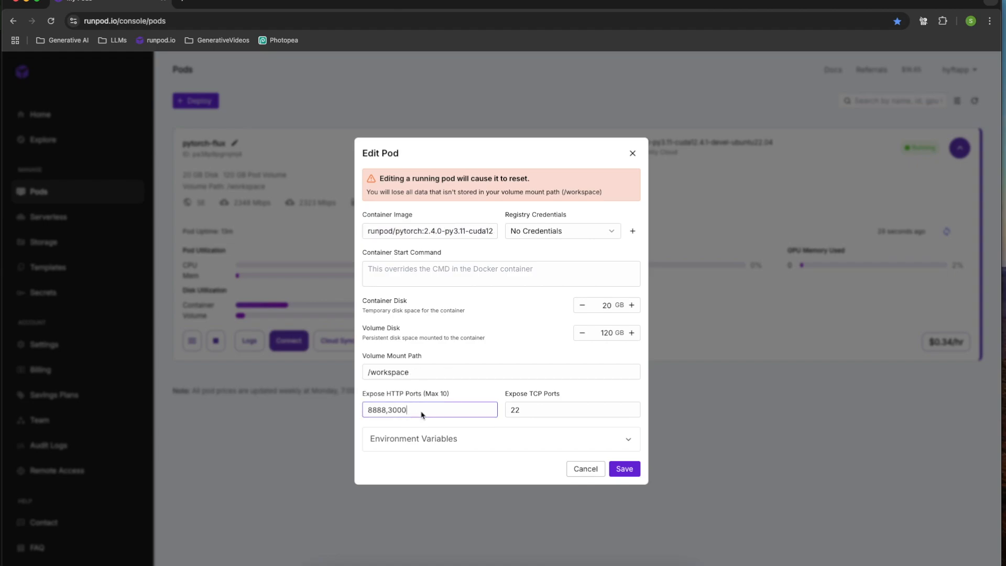
double_click(420, 415)
click(415, 414)
click(579, 474)
Open the pod's connection options and download vramtest_hunyuan.sh from the VRAM Optimization Install Script post on Patreon.
click(289, 340)
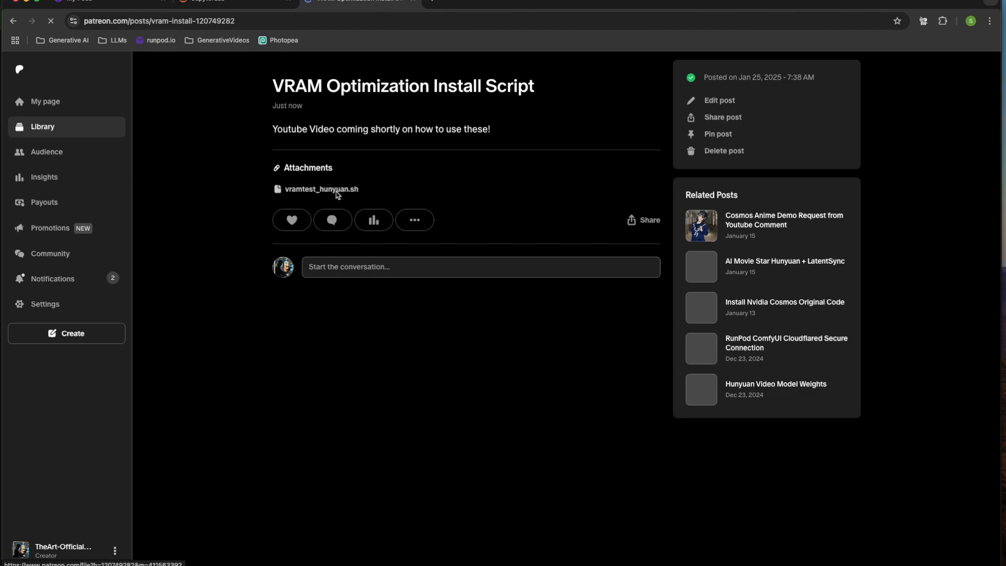
click(336, 191)
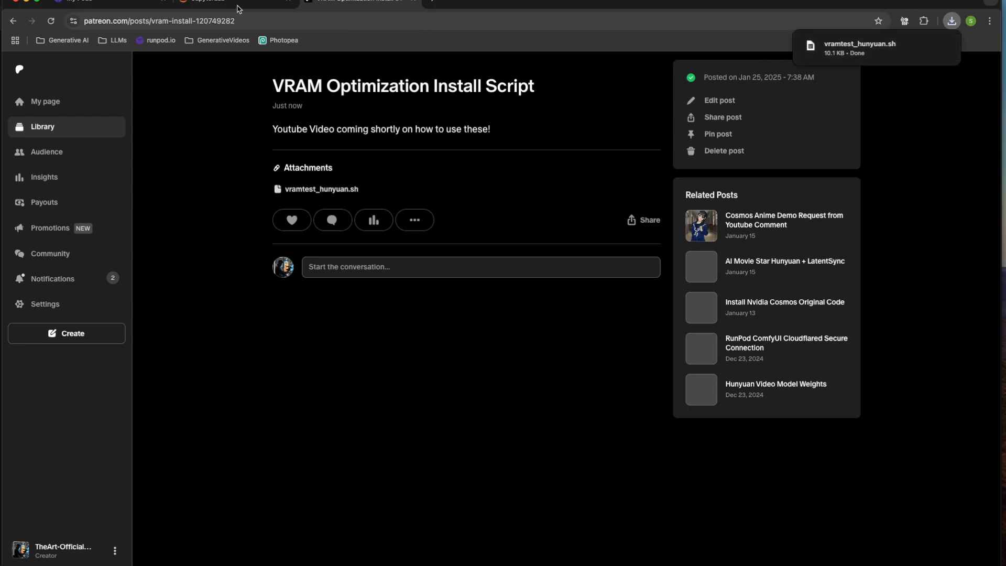
Switch to JupyterLab and upload the downloaded vramtest_hunyuan.sh into the workspace folder.
click(198, 3)
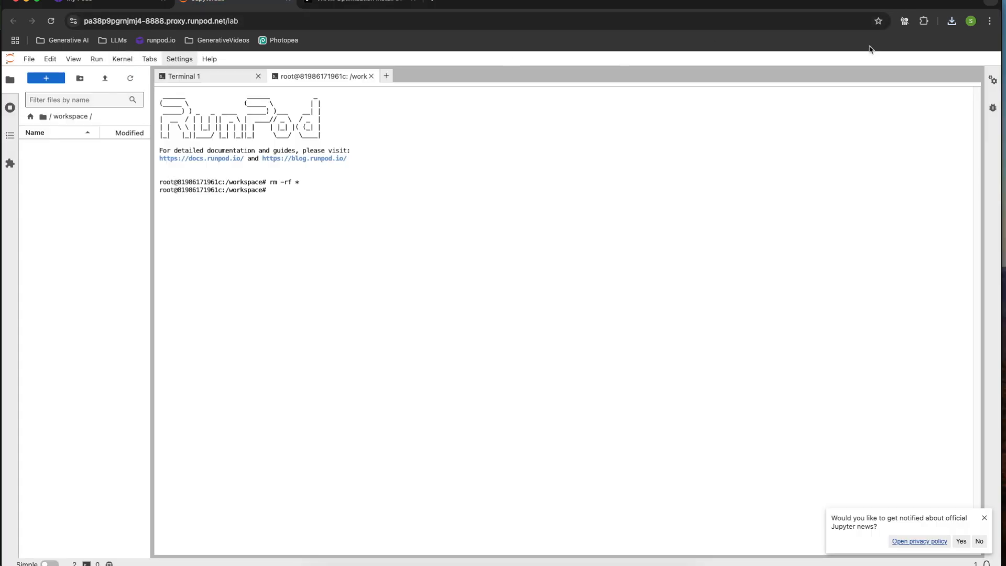
click(952, 21)
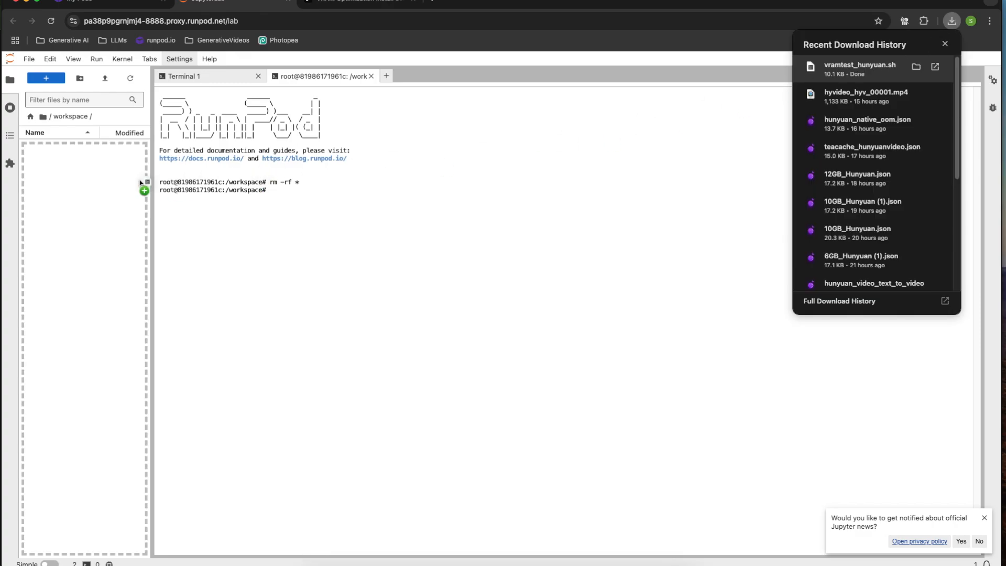
click(101, 182)
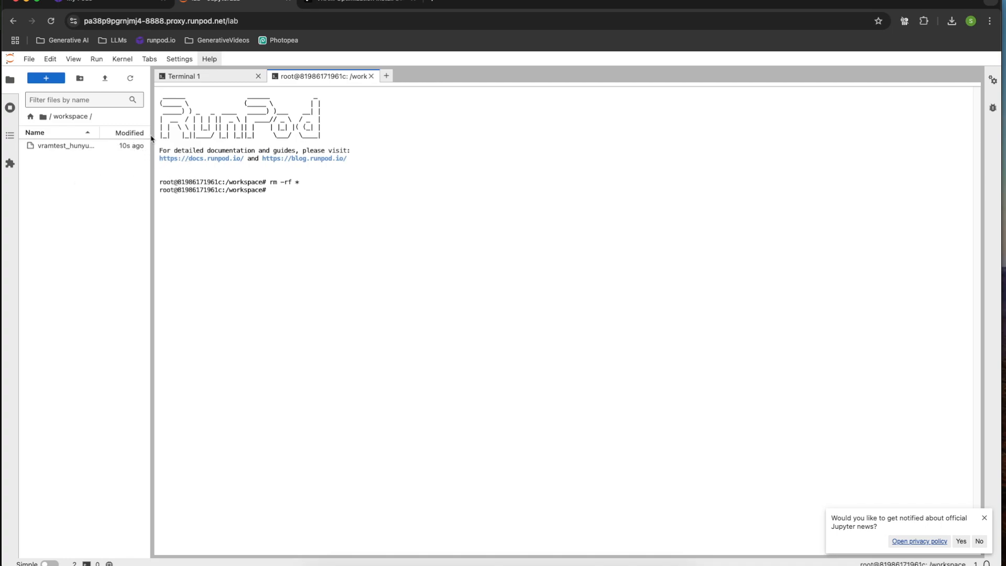
Widen the file browser to fit the full script name and run "bash vramtest_hunyuan.sh" in the workspace terminal.
mouse_move(153, 167)
mouse_down()
mouse_move(184, 167)
mouse_move(165, 164)
mouse_up()
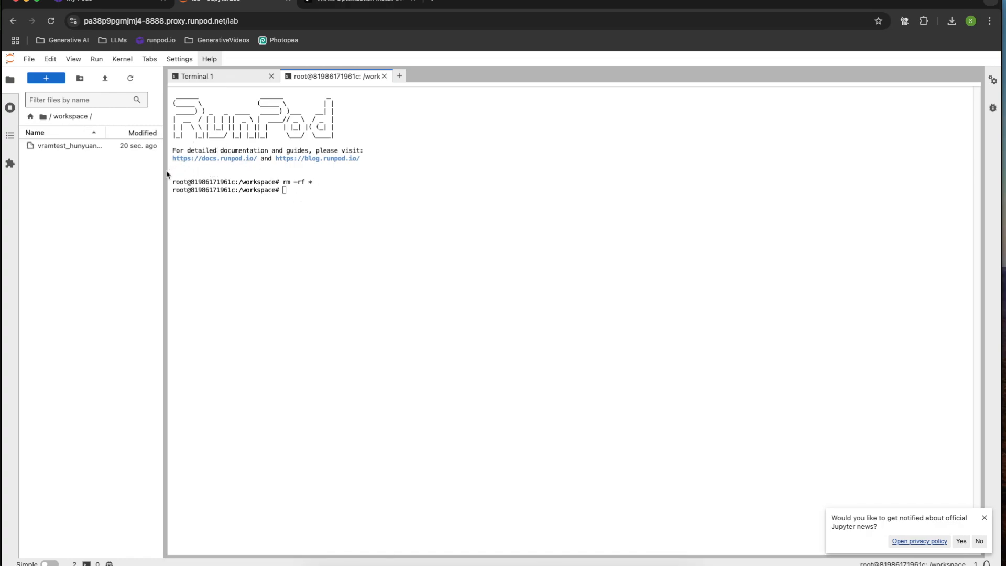
drag(166, 173, 201, 174)
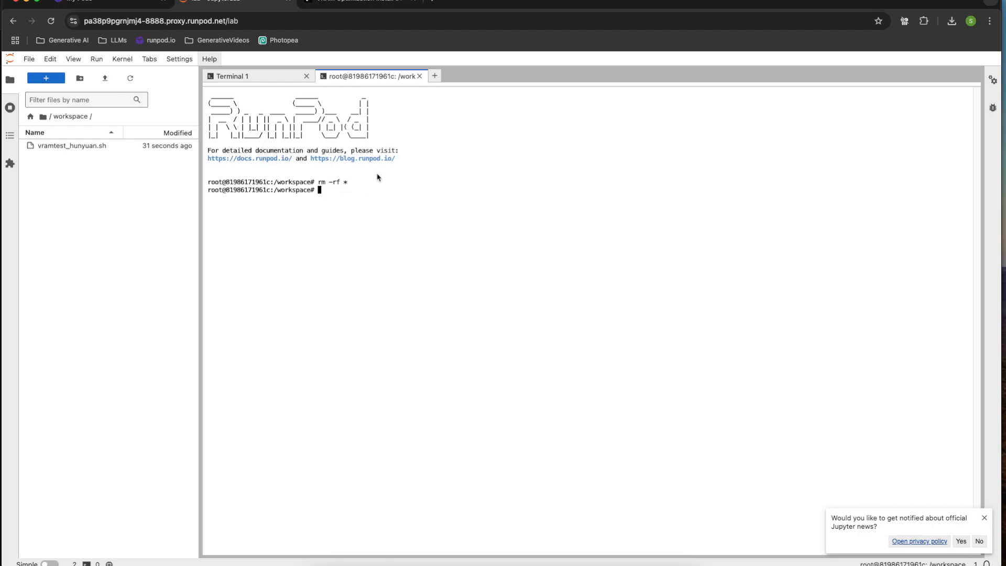
text(bash vramtest_hunyuan.sh)
key(Return)
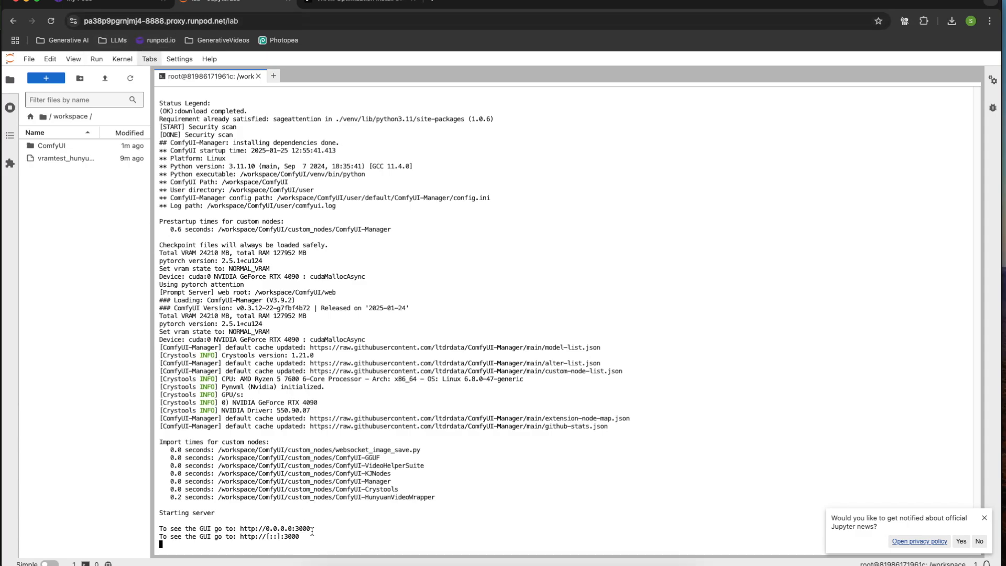
Return to the RunPod console and open ComfyUI through the pod's HTTP service on port 3000.
click(130, 4)
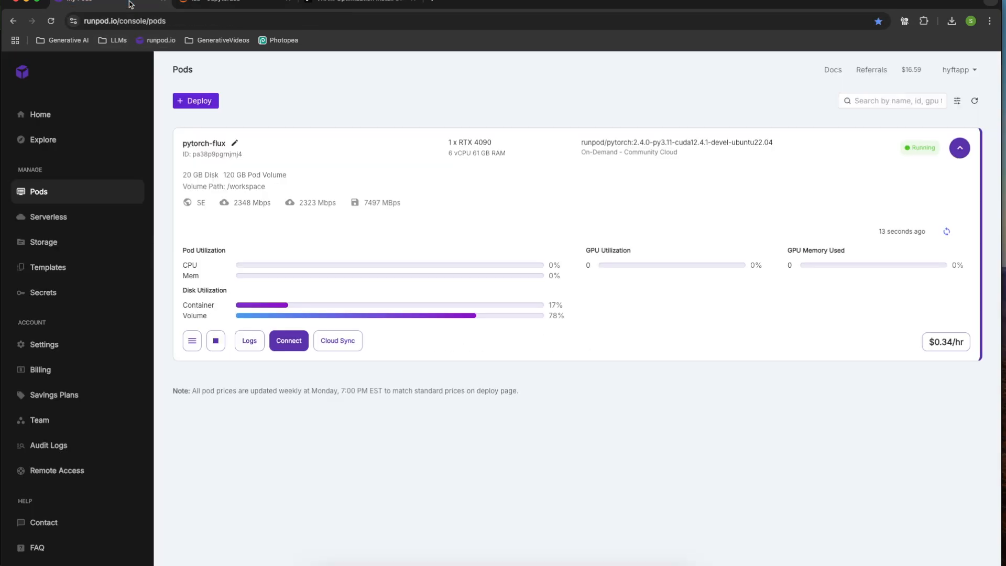
click(289, 342)
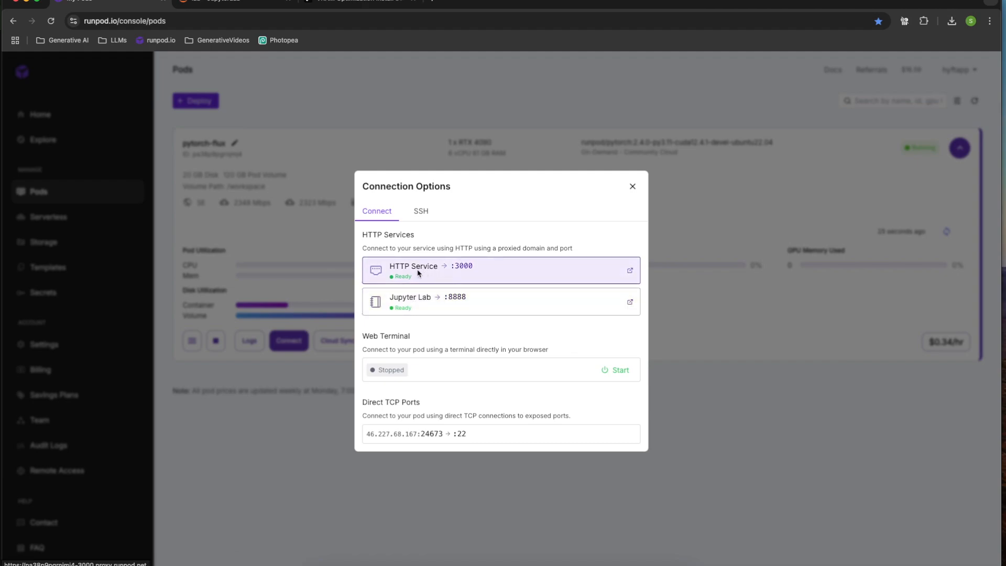
click(462, 272)
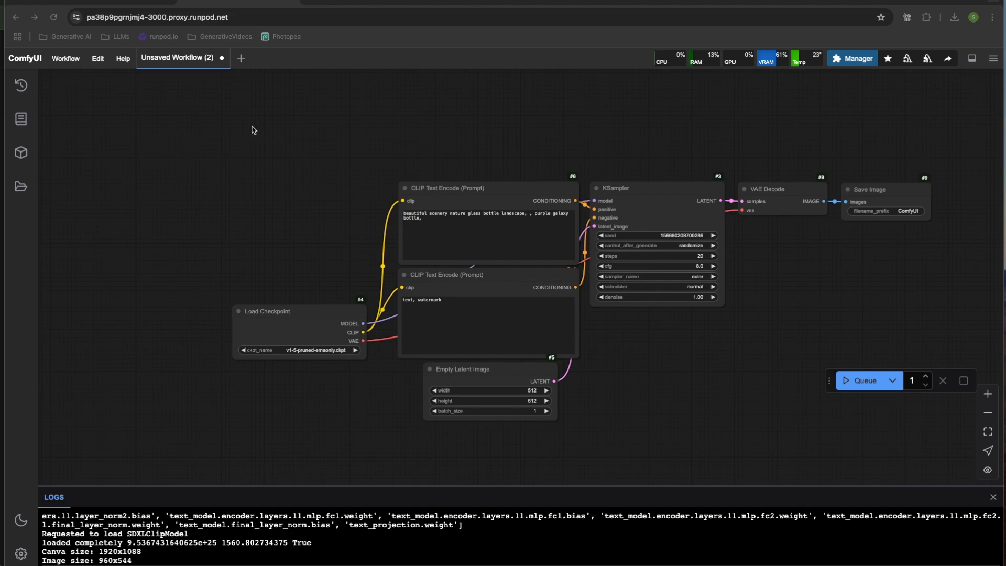
Switch to the Patreon post and download the 4GB_hunyuan_workflow.json attachment.
click(463, 2)
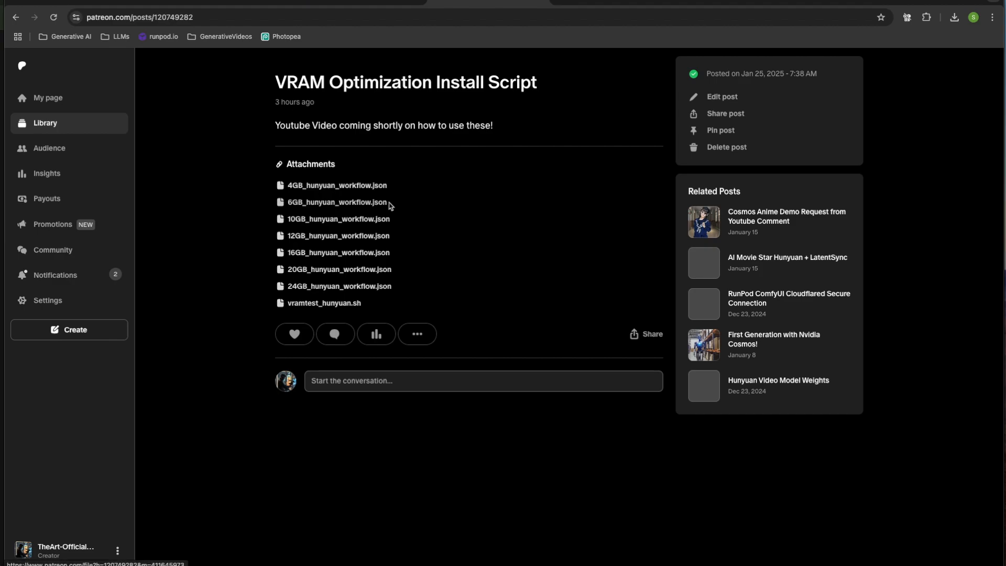
double_click(417, 200)
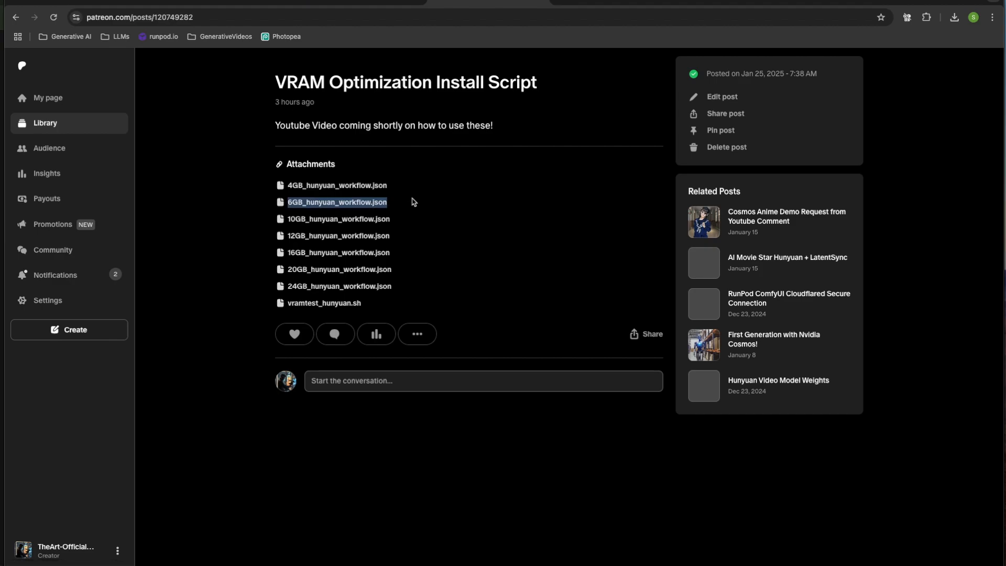
click(411, 209)
click(308, 186)
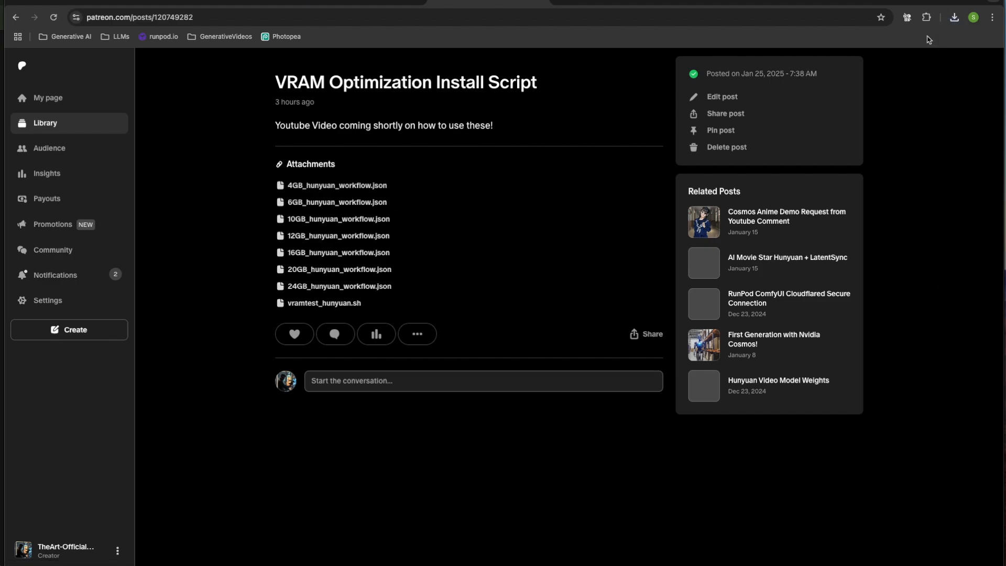
Switch back to ComfyUI and load the downloaded 4GB_hunyuan_workflow.json onto the canvas.
click(258, 5)
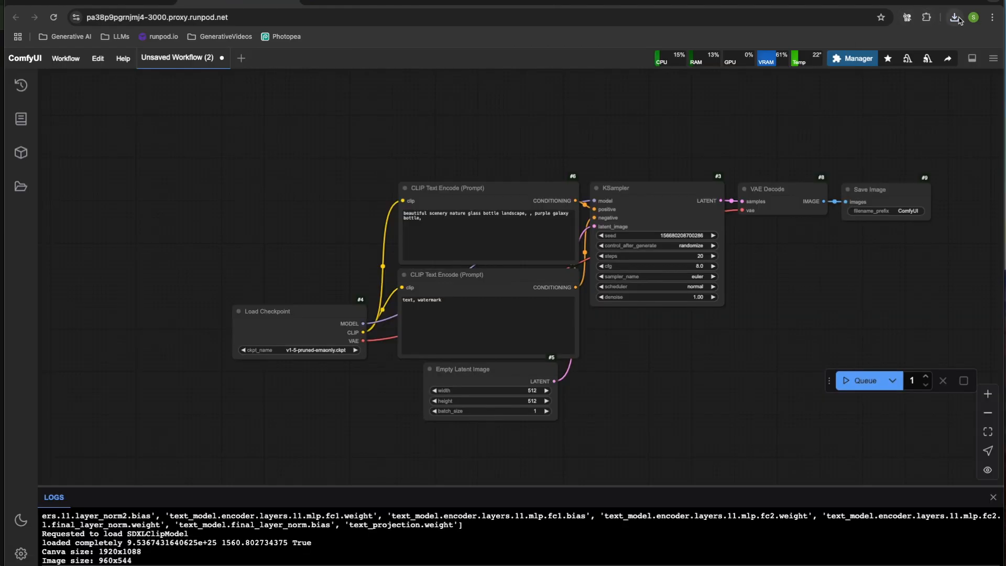
click(954, 17)
drag(447, 227, 445, 222)
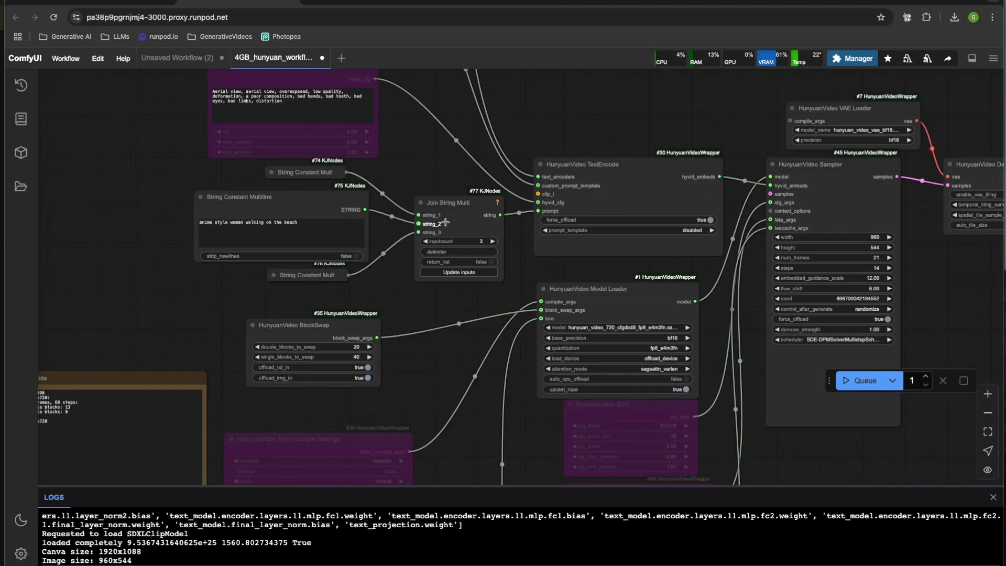
Examine the 4GB workflow's layout, including the HunyuanVideo Model Loader and the connected BlockSwap node.
scroll(367, 228, down, 5)
scroll(508, 151, up, 5)
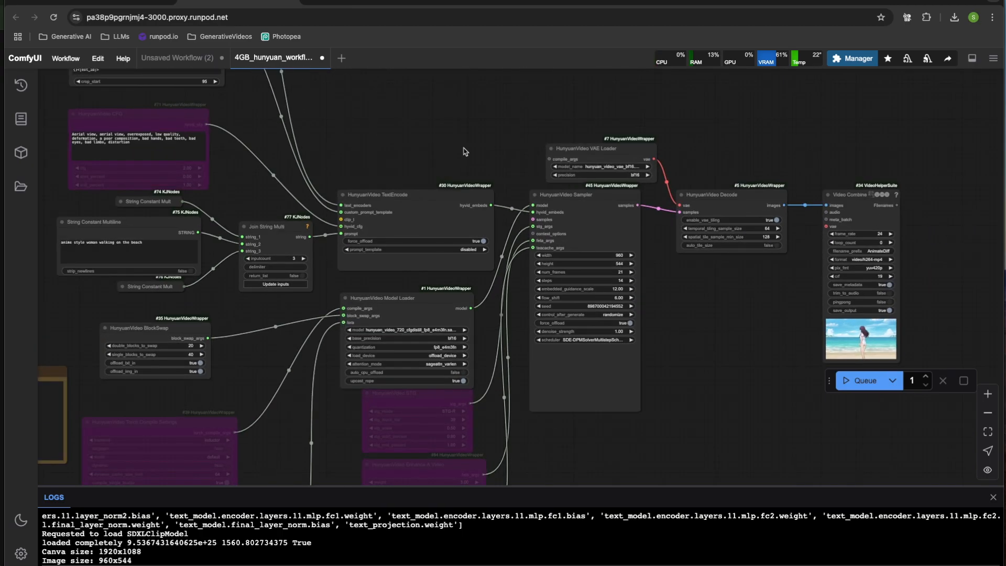
drag(435, 145, 492, 106)
drag(454, 127, 534, 216)
click(248, 116)
drag(631, 241, 574, 78)
click(527, 253)
drag(357, 263, 412, 204)
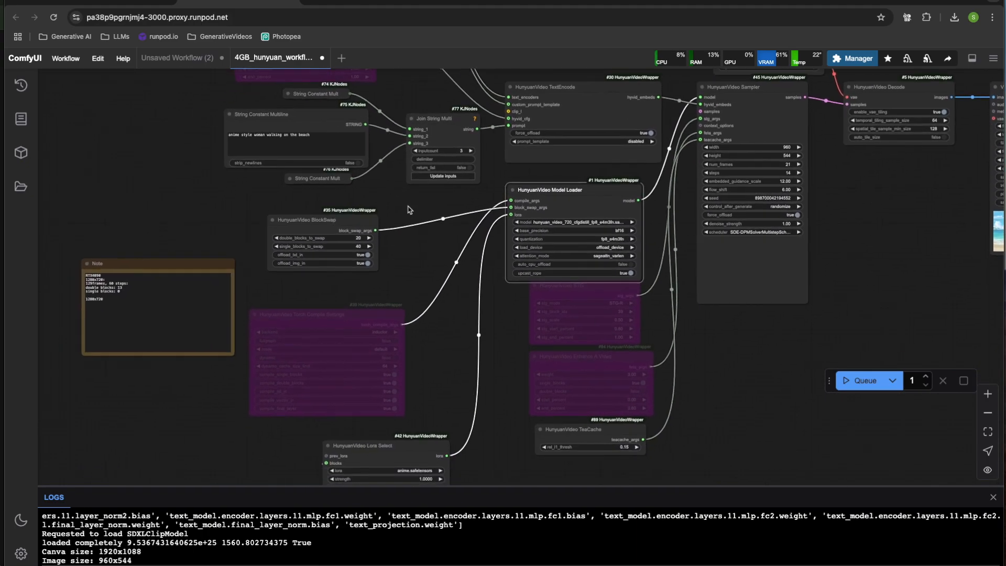
click(324, 223)
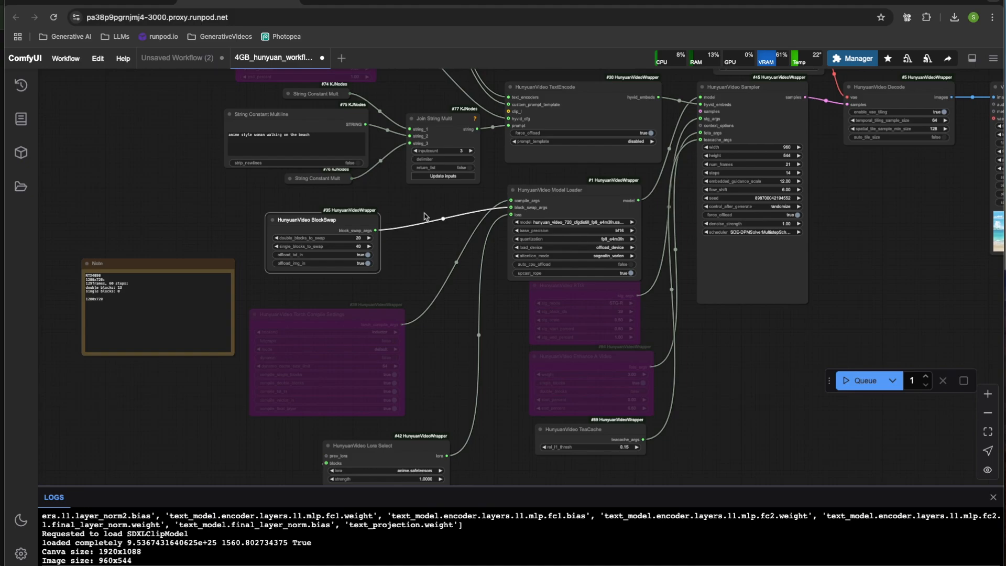
Examine the HunyuanVideo Lora Select node and the double and single block settings in Lora Block Edit.
scroll(424, 217, down, 3)
scroll(513, 317, down, 5)
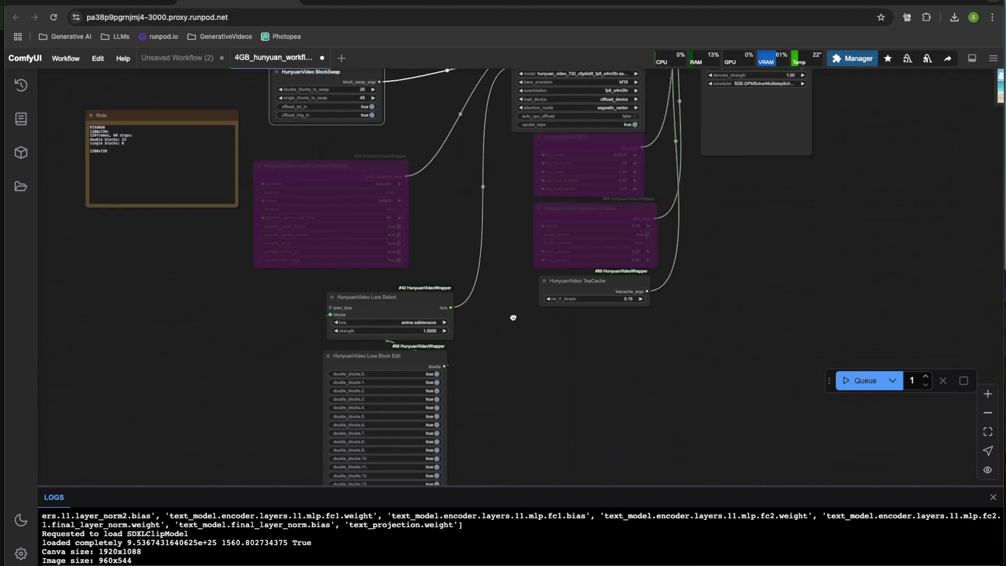
drag(513, 318, 528, 264)
click(398, 236)
scroll(399, 236, up, 5)
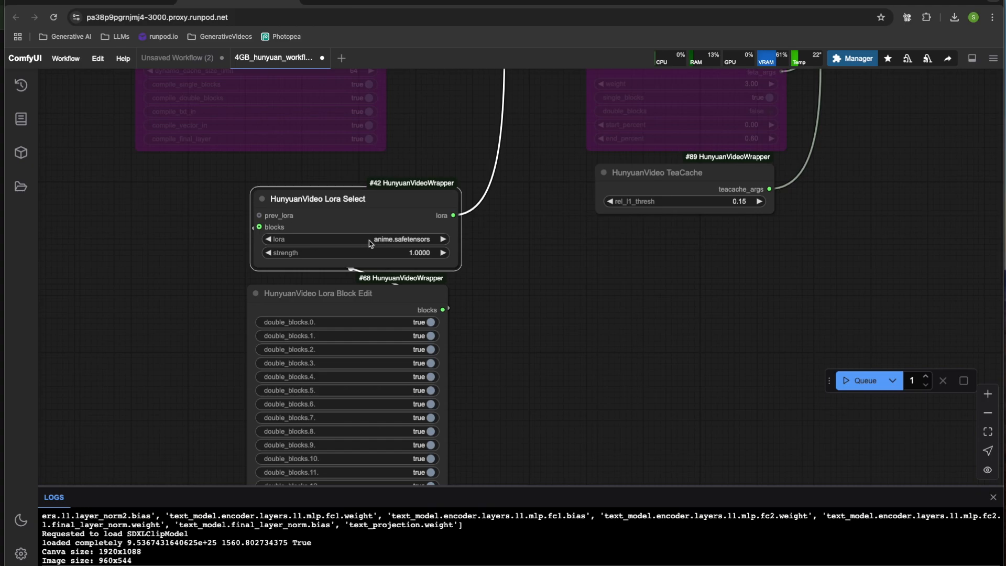
scroll(370, 241, down, 3)
drag(497, 321, 520, 256)
scroll(521, 256, down, 2)
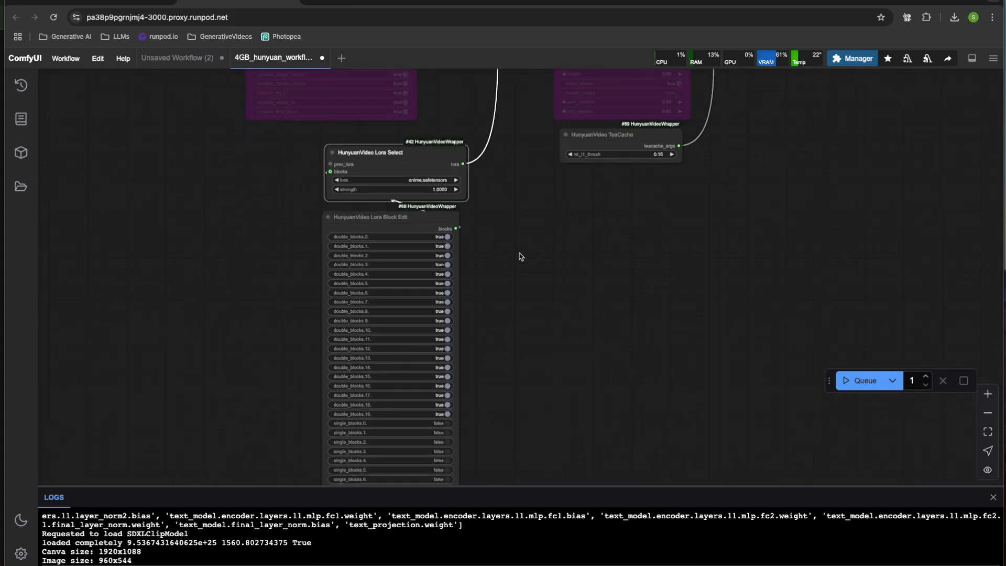
mouse_move(525, 312)
mouse_down()
mouse_move(525, 178)
mouse_move(525, 314)
mouse_up()
scroll(521, 192, down, 2)
scroll(516, 286, up, 2)
Examine the HunyuanVideo Sampler's resolution, frame and step settings and its surrounding prompt and decode nodes.
drag(518, 197, 525, 298)
drag(517, 246, 394, 529)
drag(469, 144, 402, 193)
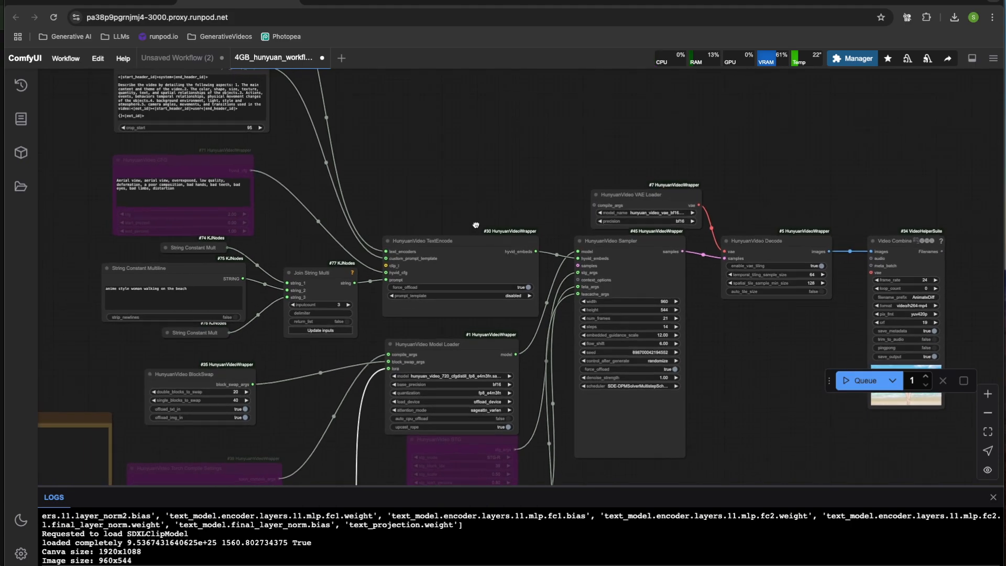
drag(471, 186, 465, 246)
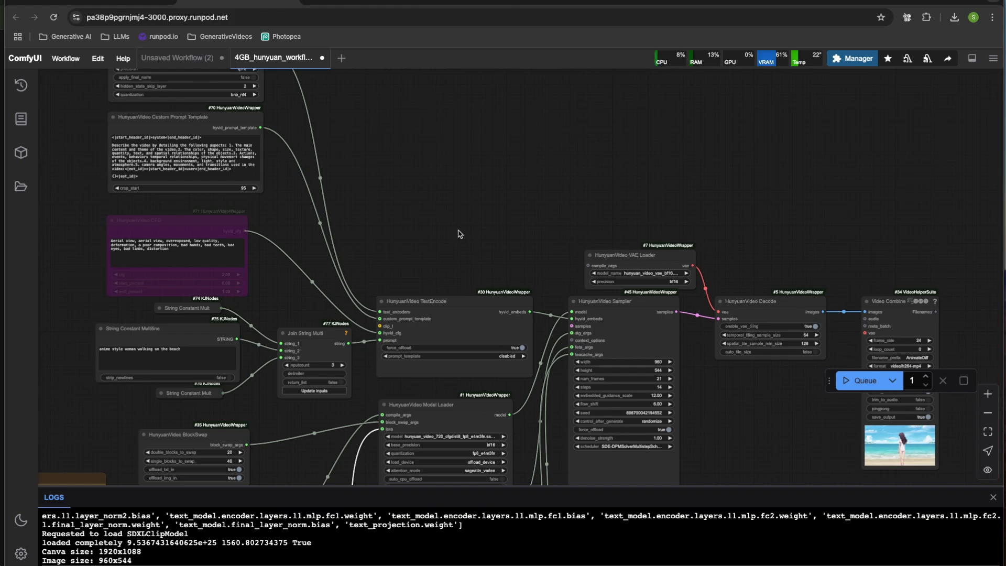
scroll(534, 271, right, 5)
scroll(535, 271, down, 3)
scroll(534, 271, up, 8)
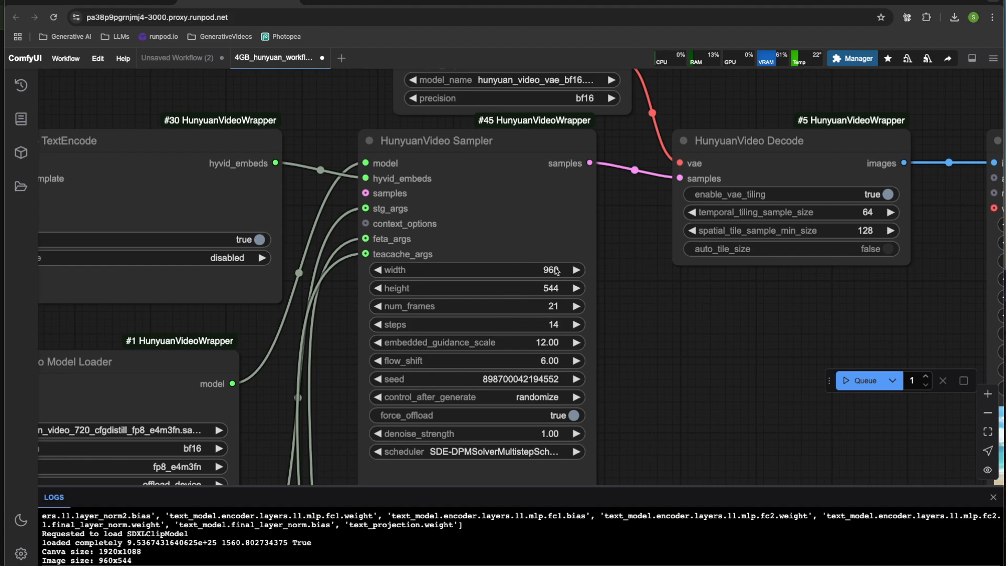
scroll(528, 278, down, 5)
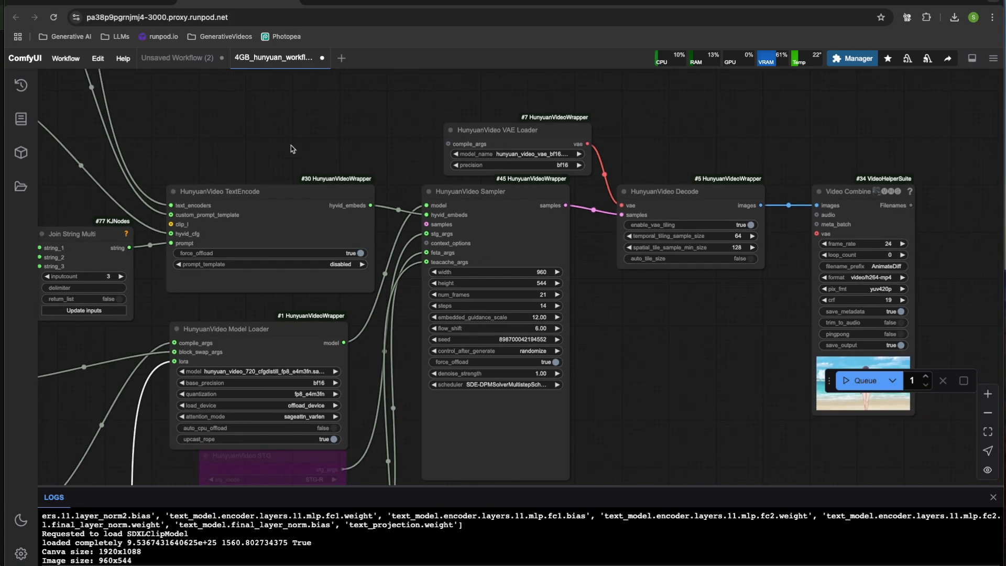
drag(252, 136, 406, 175)
scroll(373, 151, down, 2)
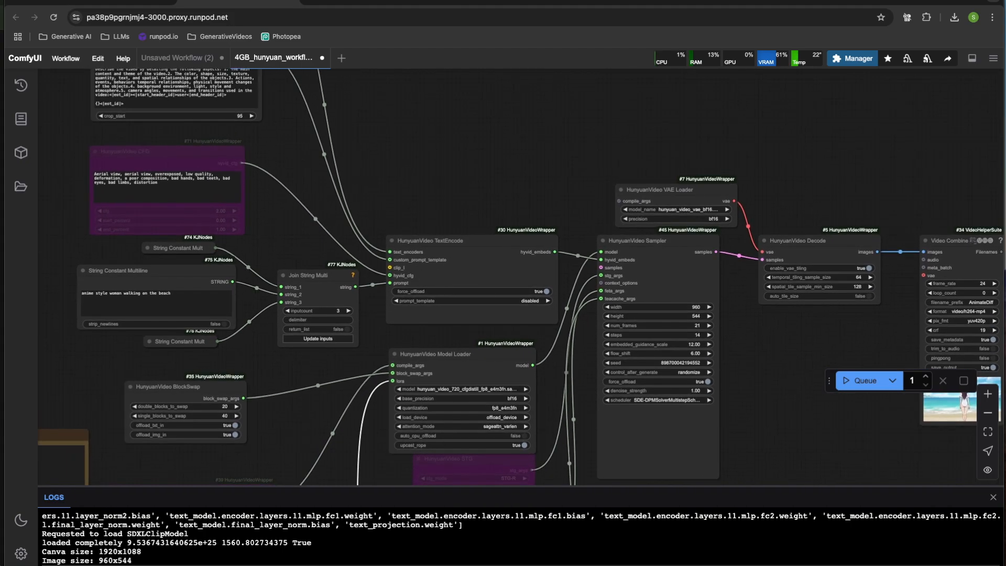
scroll(163, 124, down, 2)
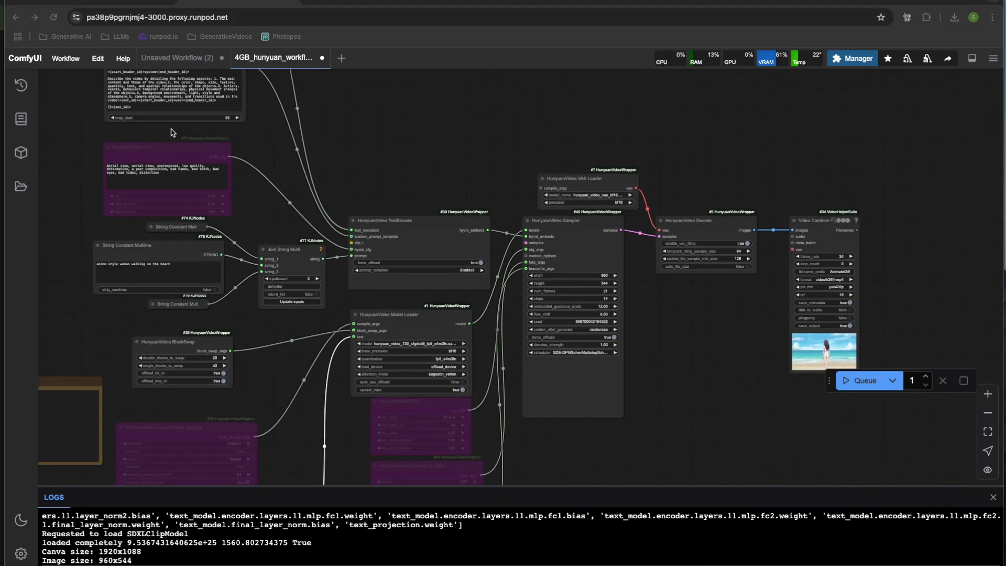
drag(263, 135, 279, 199)
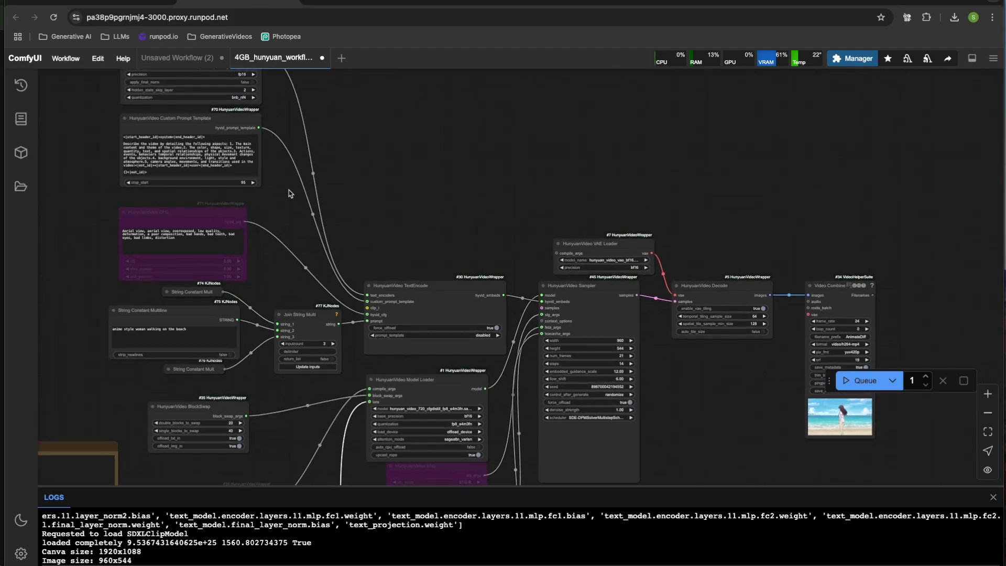
Examine the HunyuanVideo TextEncoder loader and Custom Prompt Template nodes and their connections to the TextEncode node.
drag(359, 161, 389, 220)
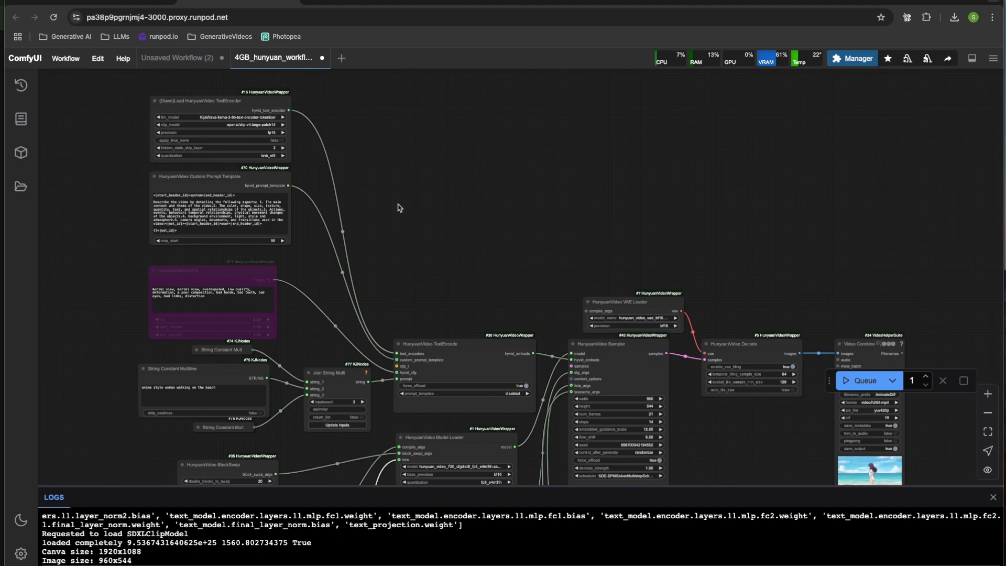
drag(389, 209, 395, 215)
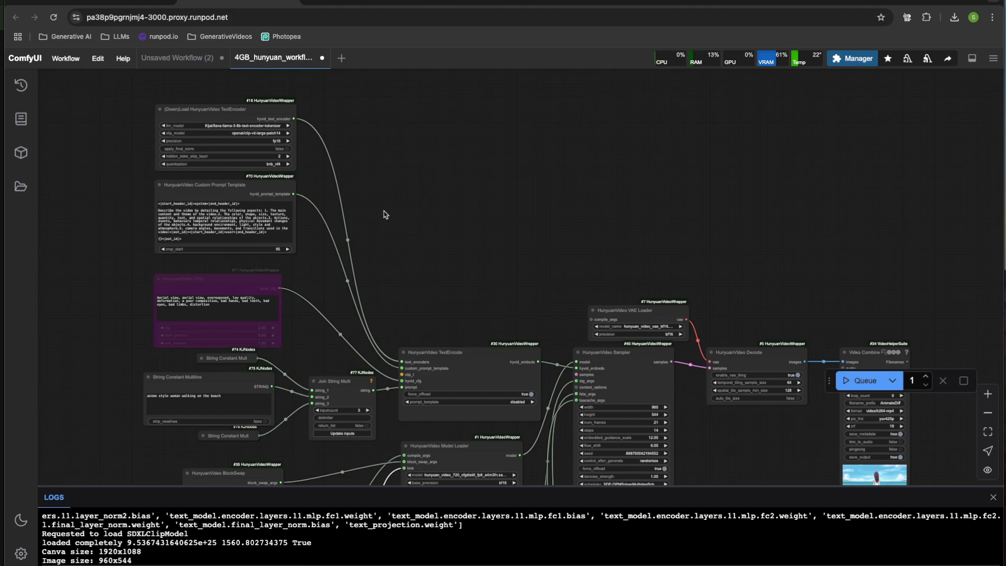
scroll(378, 147, up, 2)
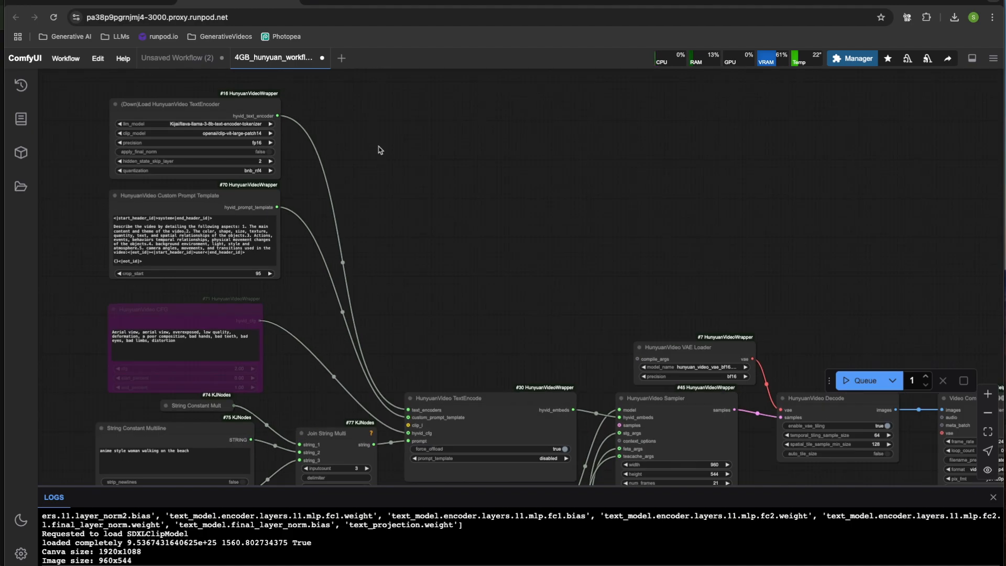
drag(379, 147, 447, 180)
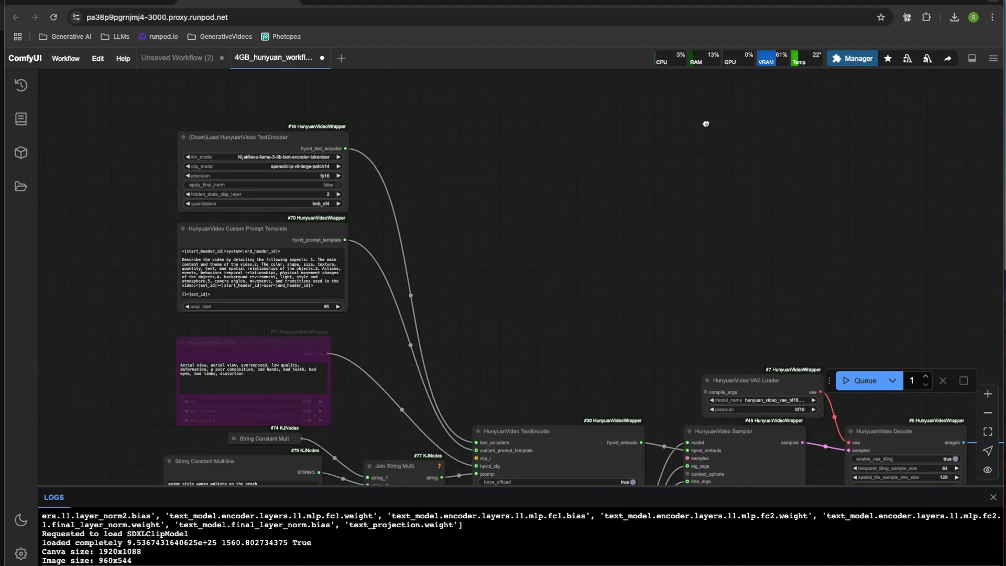
drag(706, 124, 532, 185)
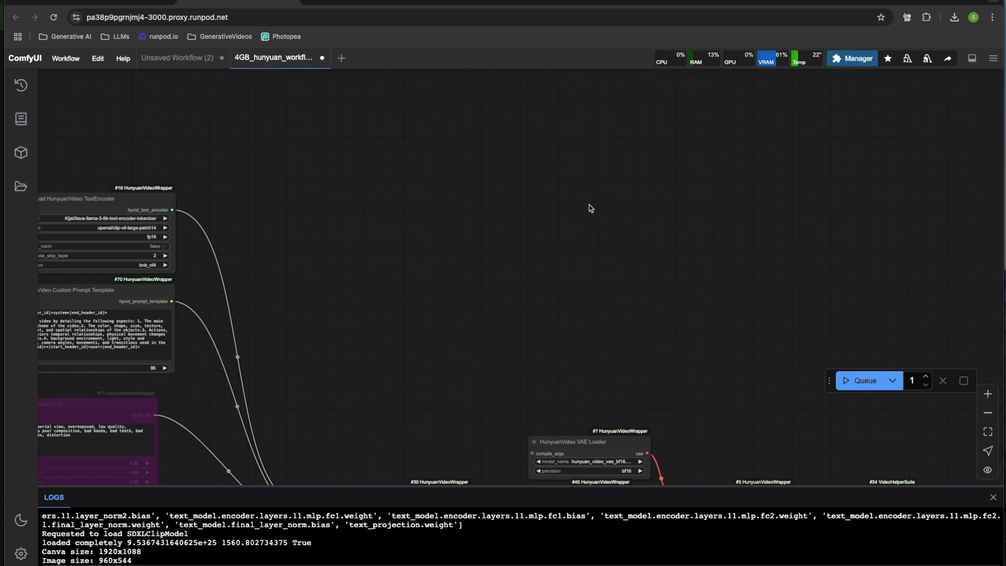
Unload the models and clear the execution cache to free VRAM.
scroll(587, 178, down, 5)
drag(469, 208, 518, 188)
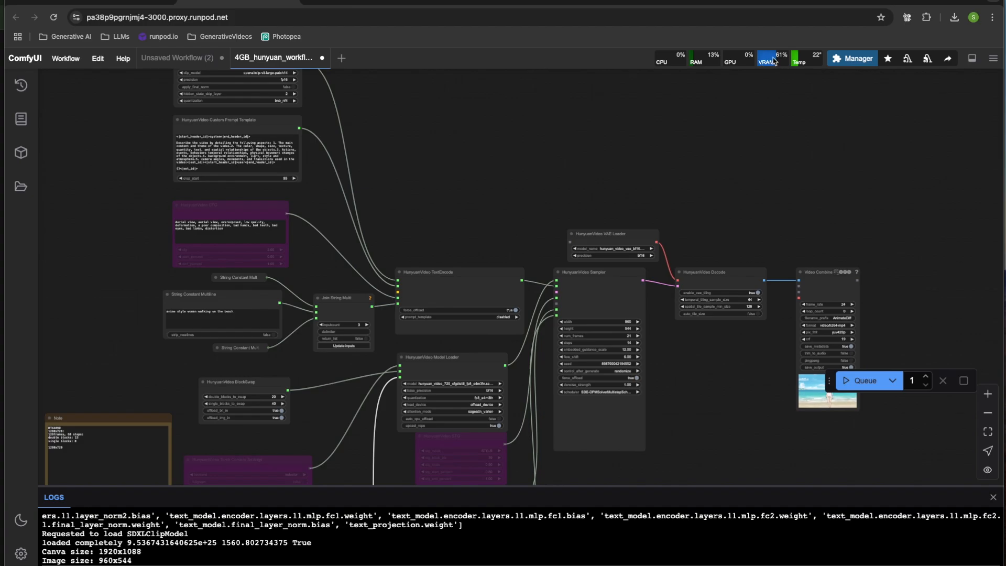
click(927, 60)
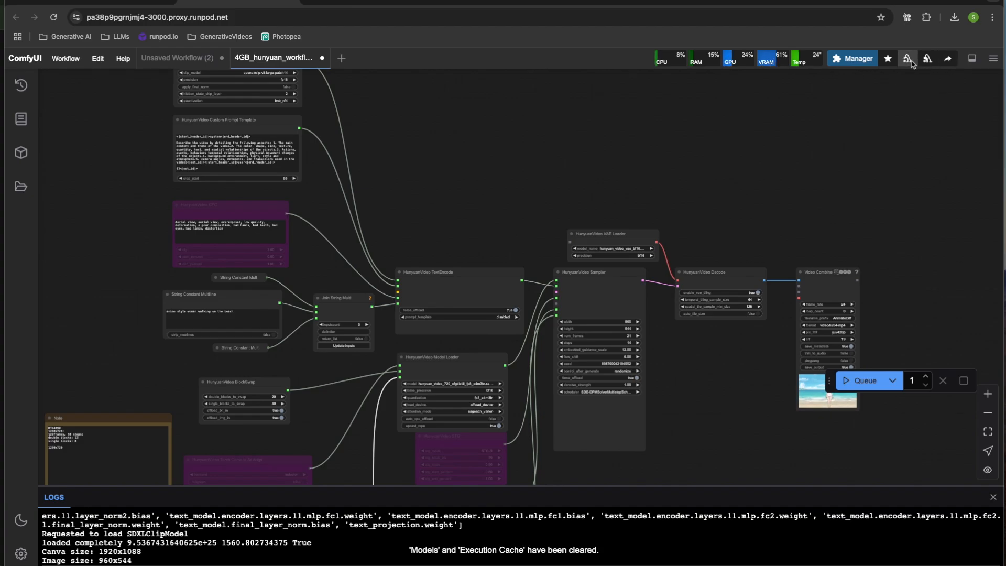
scroll(781, 115, up, 2)
drag(466, 183, 659, 233)
scroll(539, 140, up, 2)
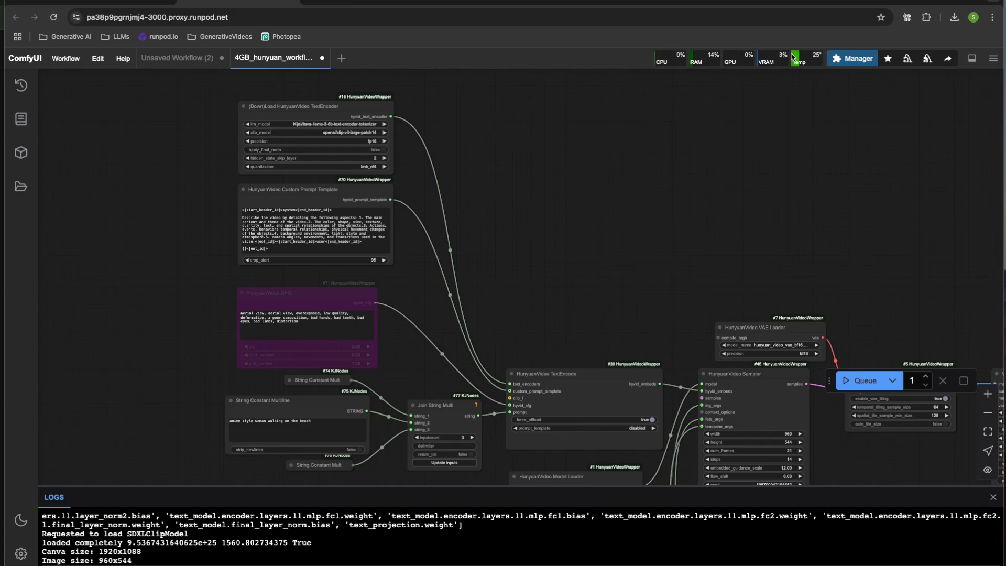
Check the VHS setting for displaying animated previews when sampling, and close the settings.
scroll(602, 227, right, 3)
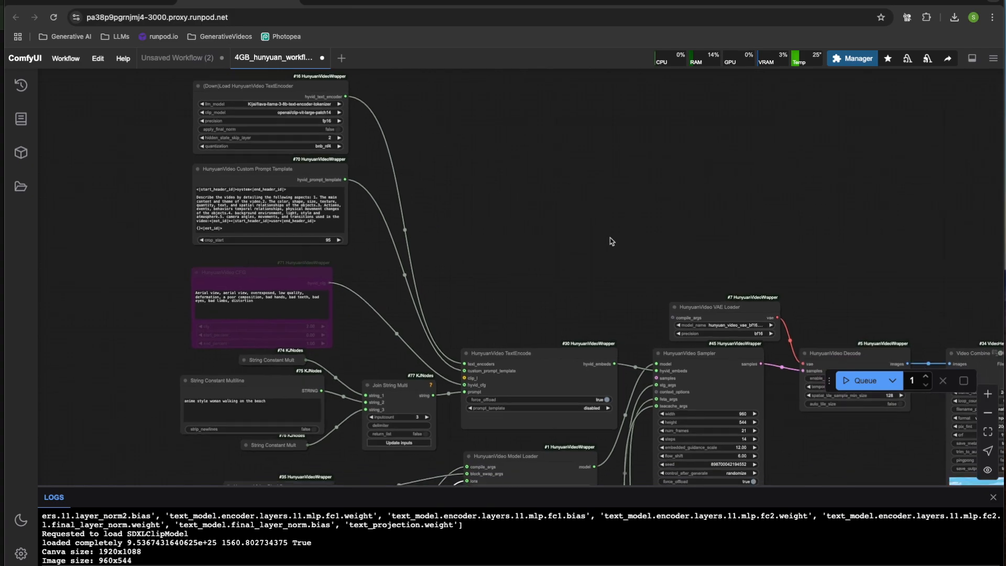
scroll(640, 393, down, 5)
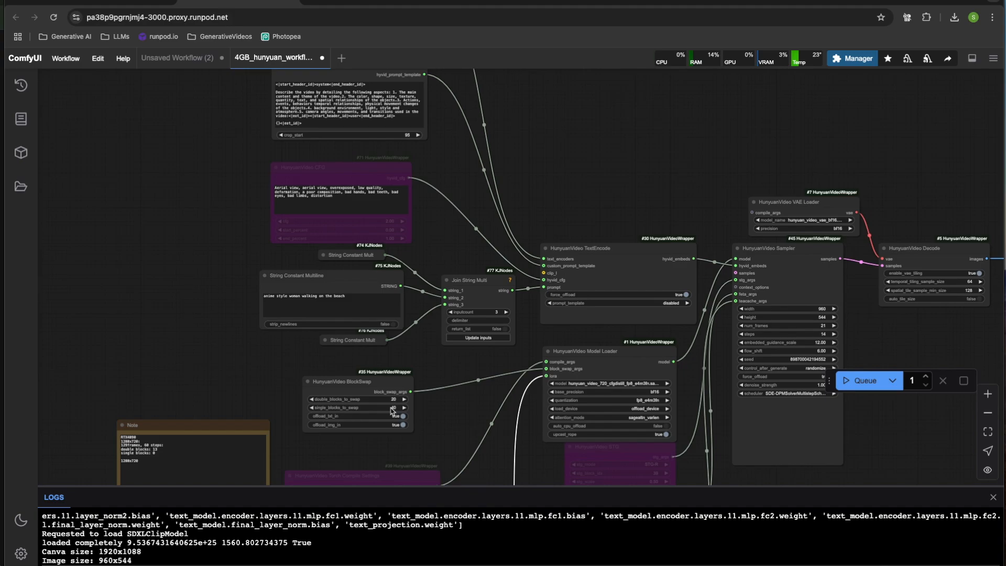
scroll(539, 197, up, 5)
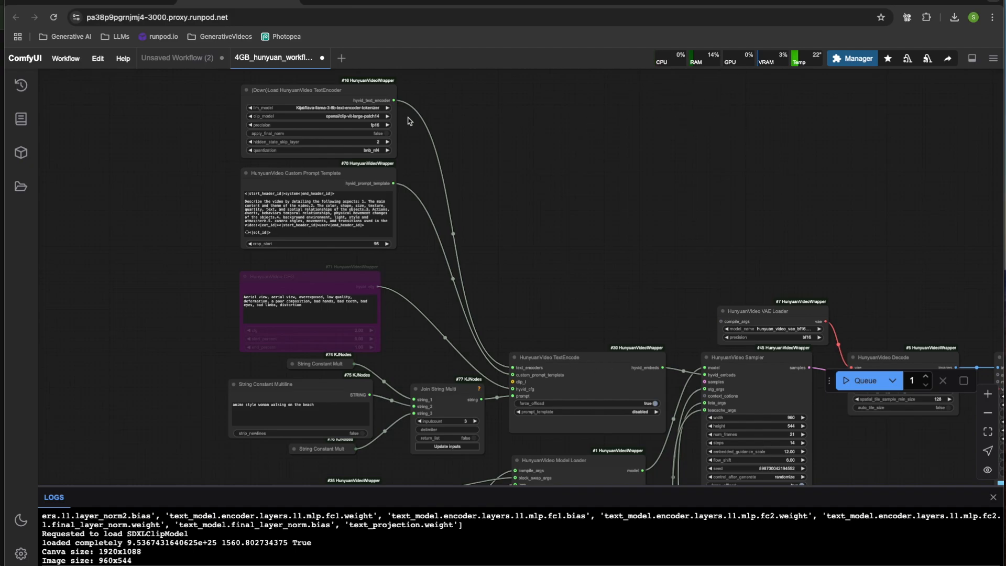
click(21, 554)
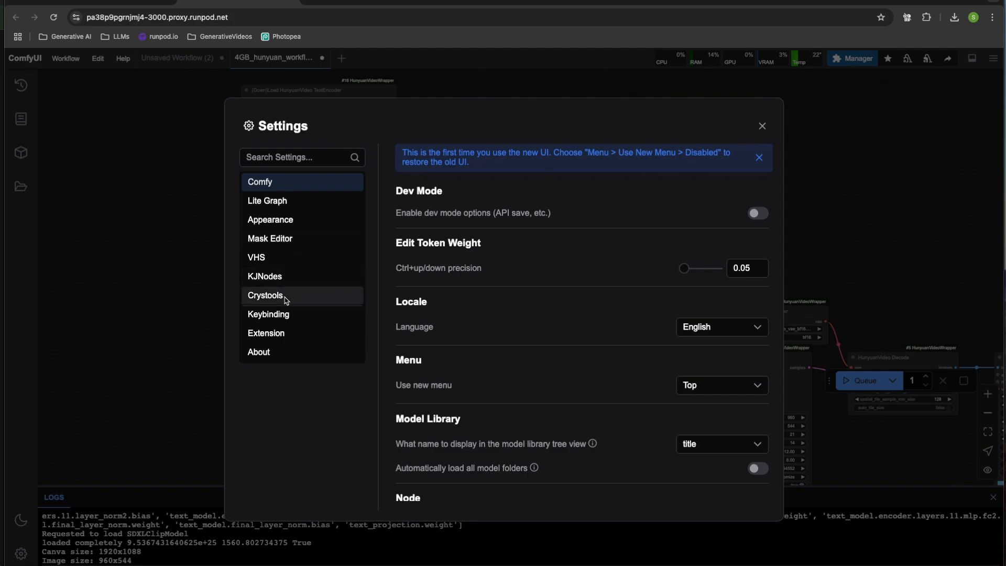
click(283, 264)
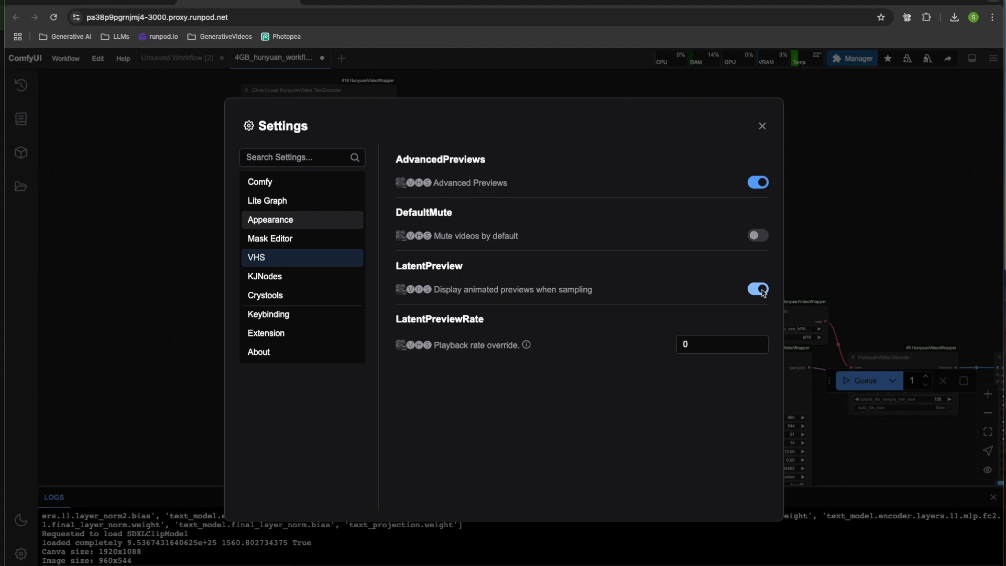
click(762, 126)
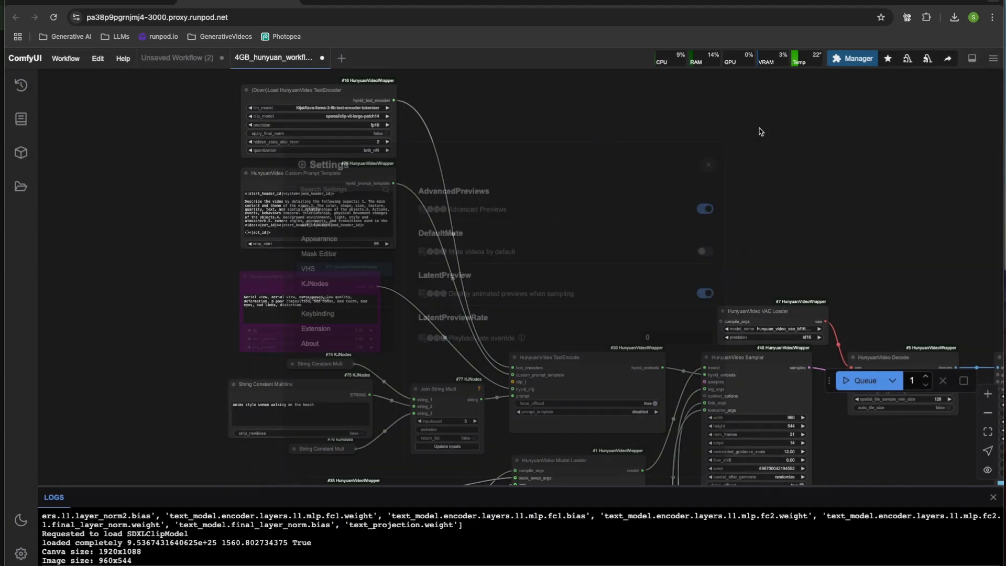
Move the floating Queue controls lower on the canvas, clear of the sampler and decode nodes.
drag(742, 219, 630, 100)
drag(693, 384, 680, 328)
scroll(682, 327, up, 4)
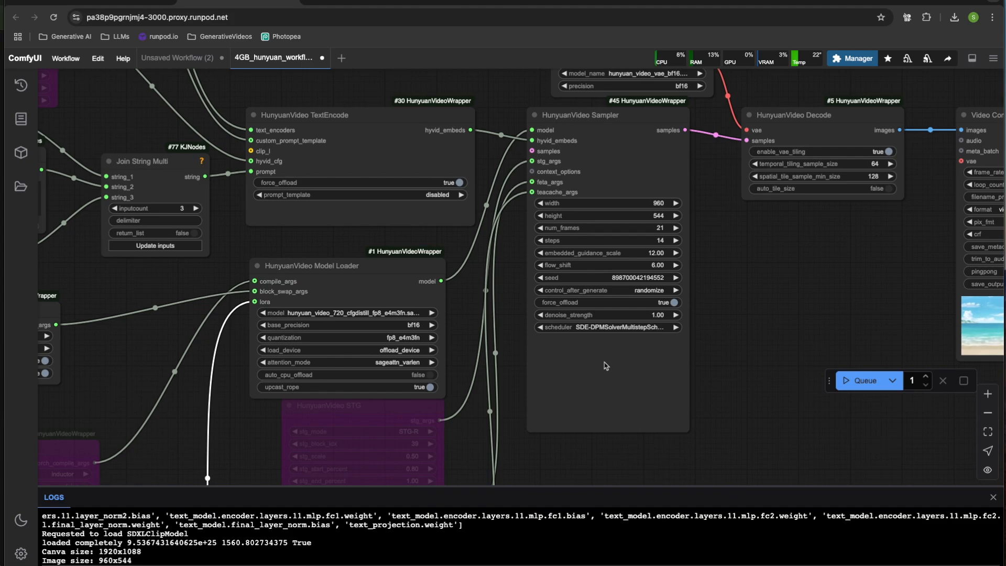
drag(829, 381, 854, 470)
mouse_move(754, 295)
mouse_down()
mouse_move(659, 280)
mouse_move(773, 290)
mouse_up()
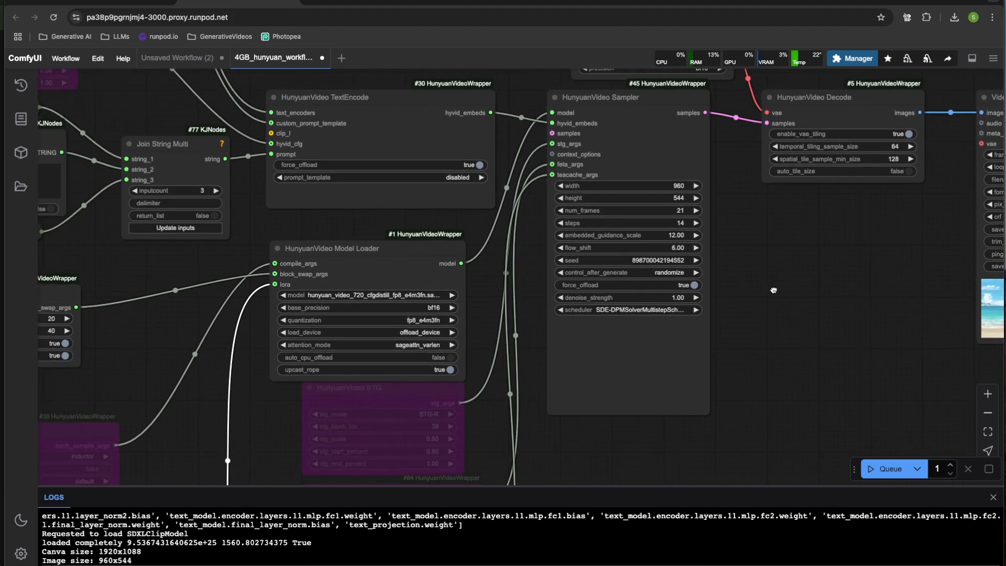
drag(537, 273, 608, 265)
scroll(606, 264, down, 5)
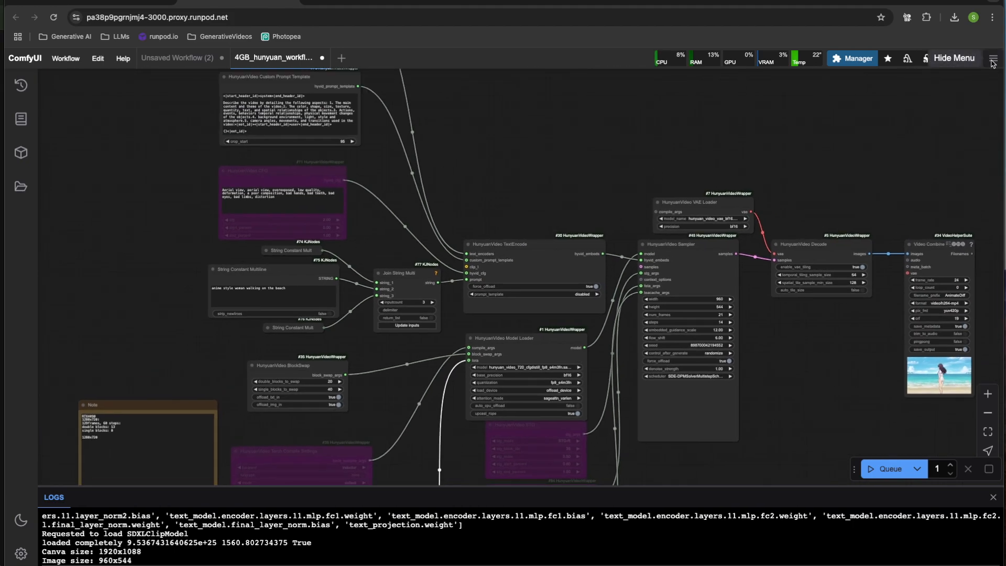
Select Auto as the preview method in the ComfyUI Manager and close the Manager.
click(857, 62)
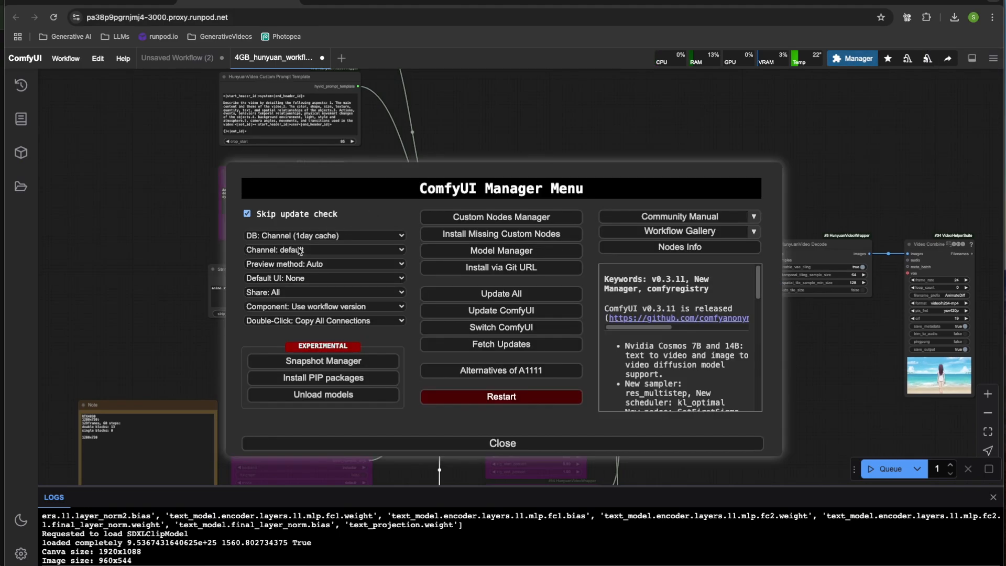
click(315, 269)
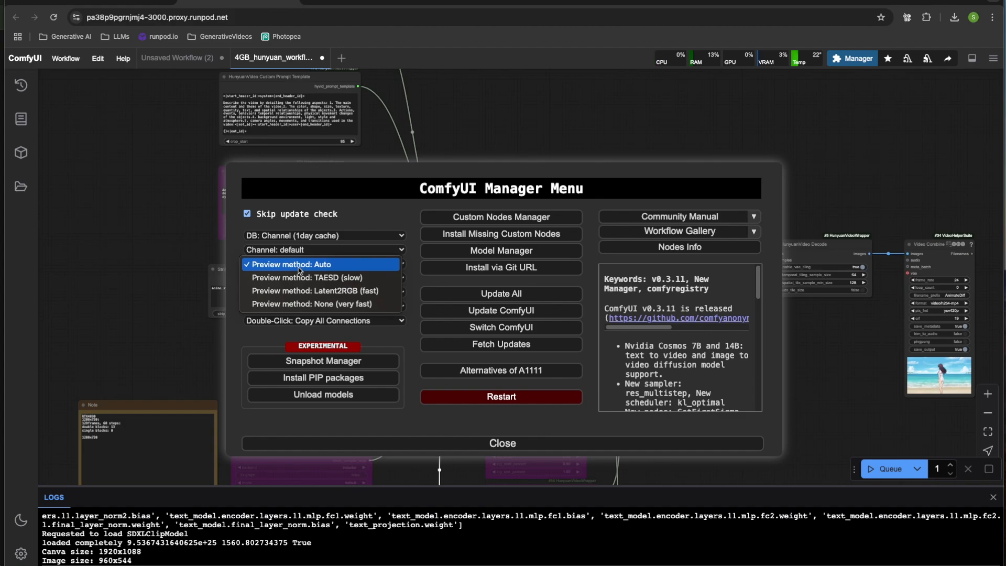
click(291, 269)
click(337, 267)
click(337, 267)
click(479, 445)
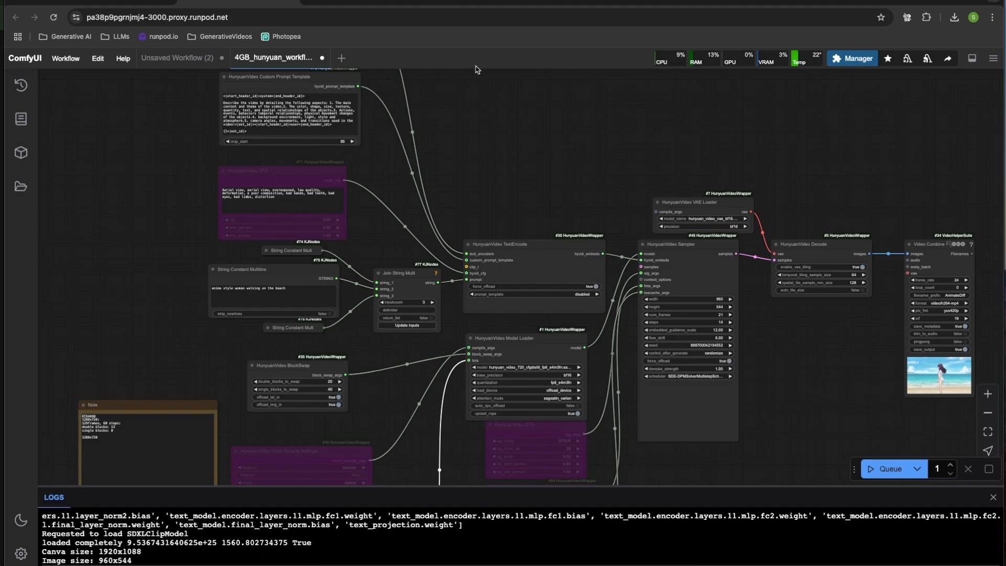
Examine the llm_model and clip_model settings in the (Down)Load HunyuanVideo TextEncoder node.
drag(527, 119, 522, 214)
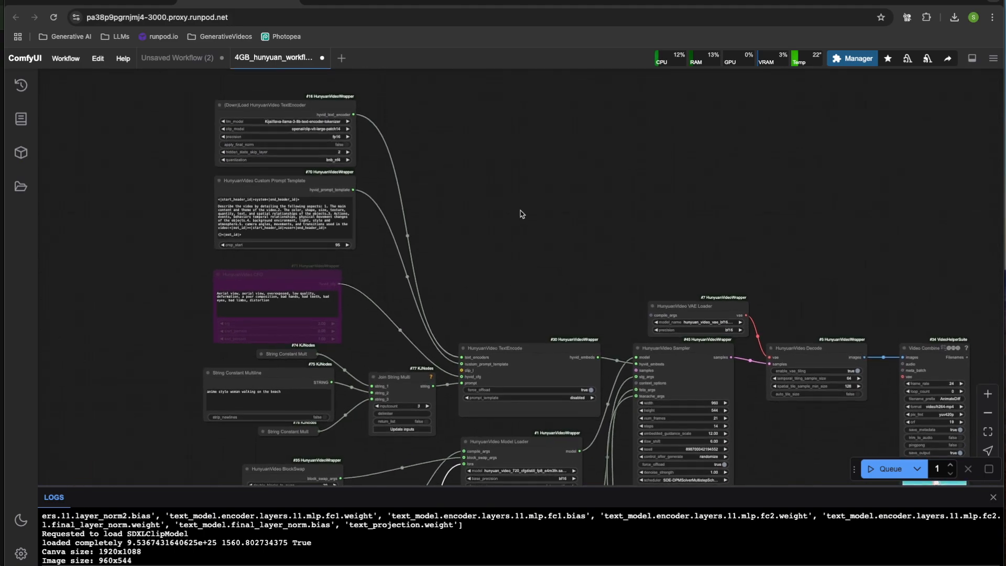
drag(467, 149, 503, 220)
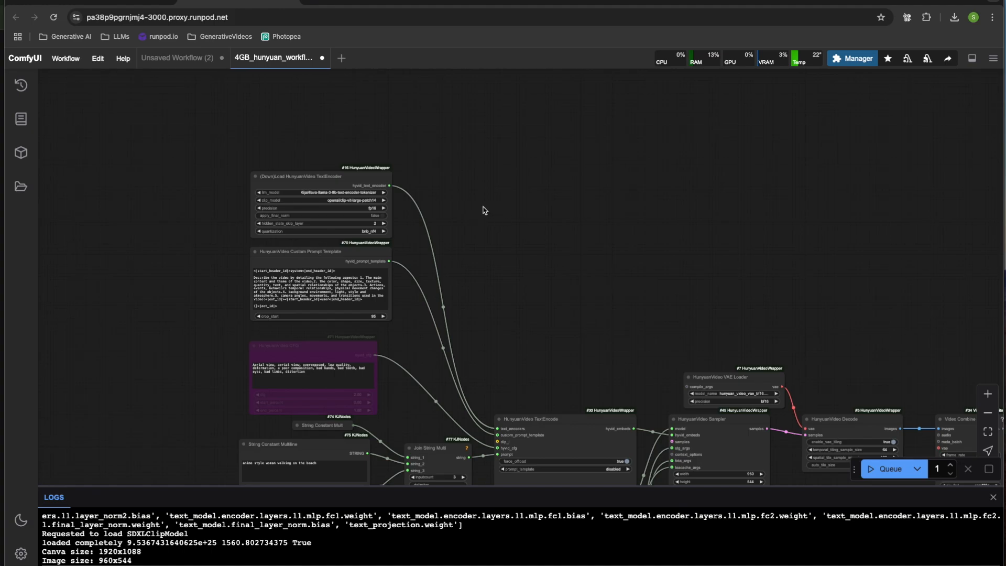
scroll(516, 210, up, 8)
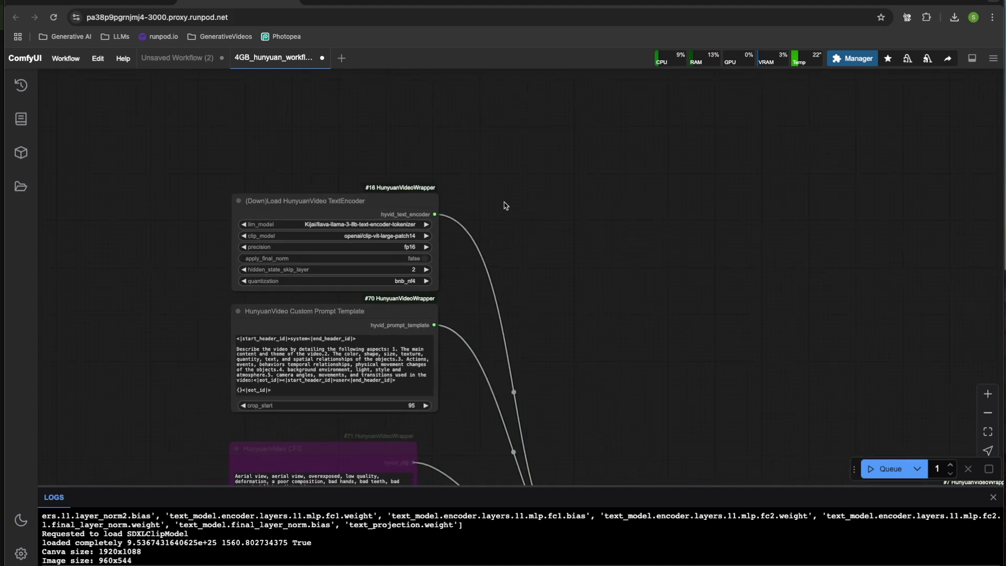
drag(476, 204, 545, 194)
scroll(251, 175, up, 3)
drag(242, 156, 277, 153)
click(437, 232)
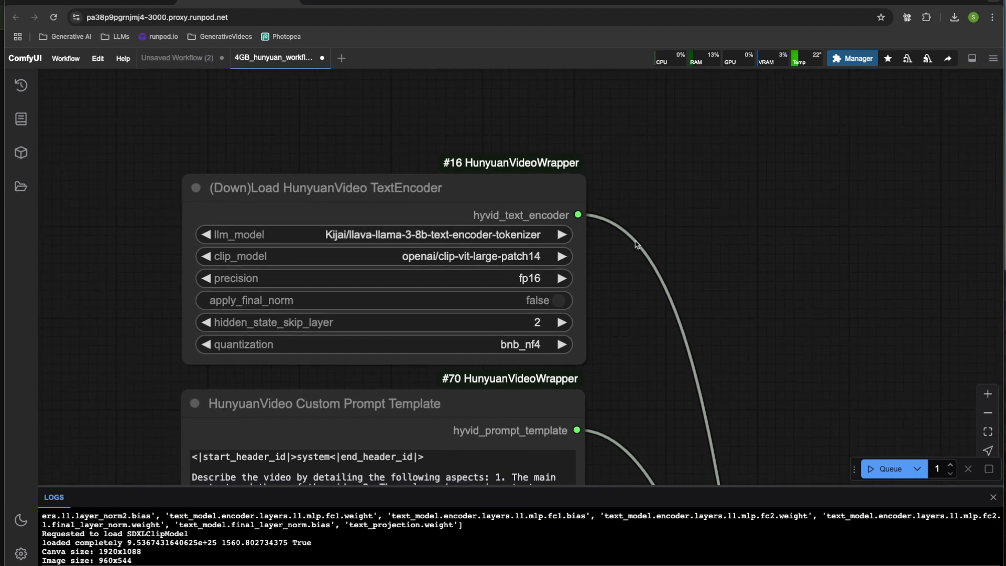
click(394, 262)
Set the precision of the (Down)Load HunyuanVideo TextEncoder node to bf16.
click(410, 282)
click(349, 281)
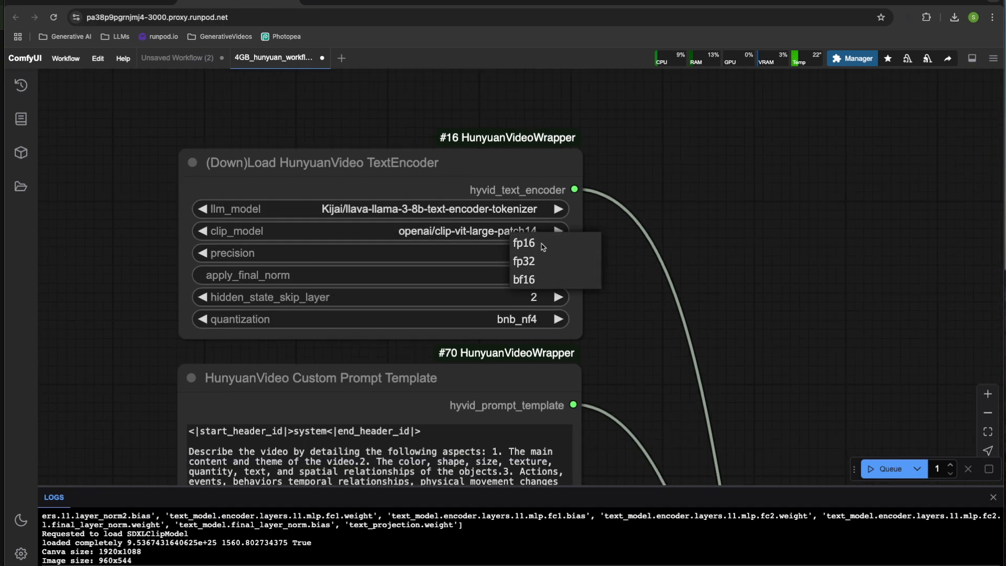
click(535, 258)
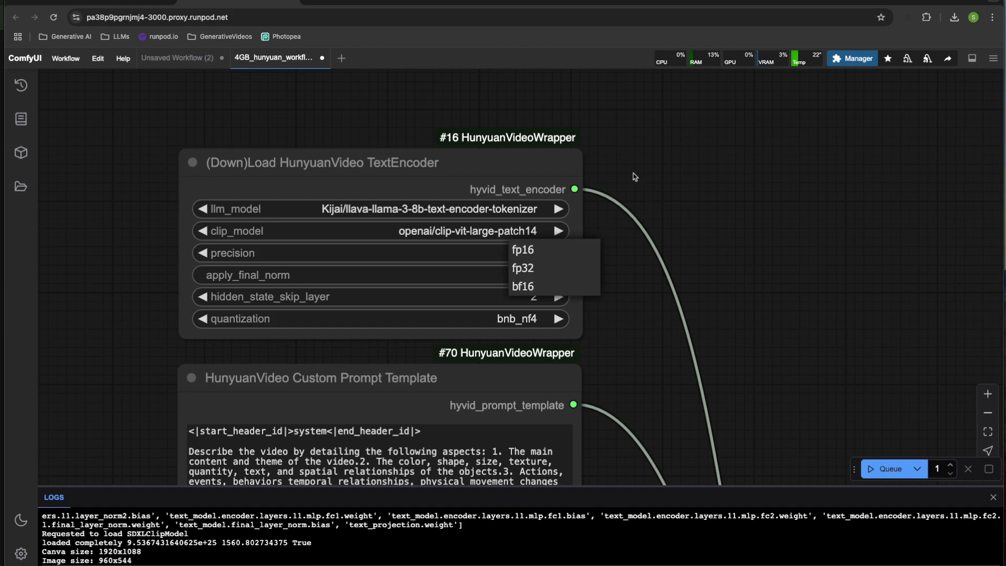
click(536, 257)
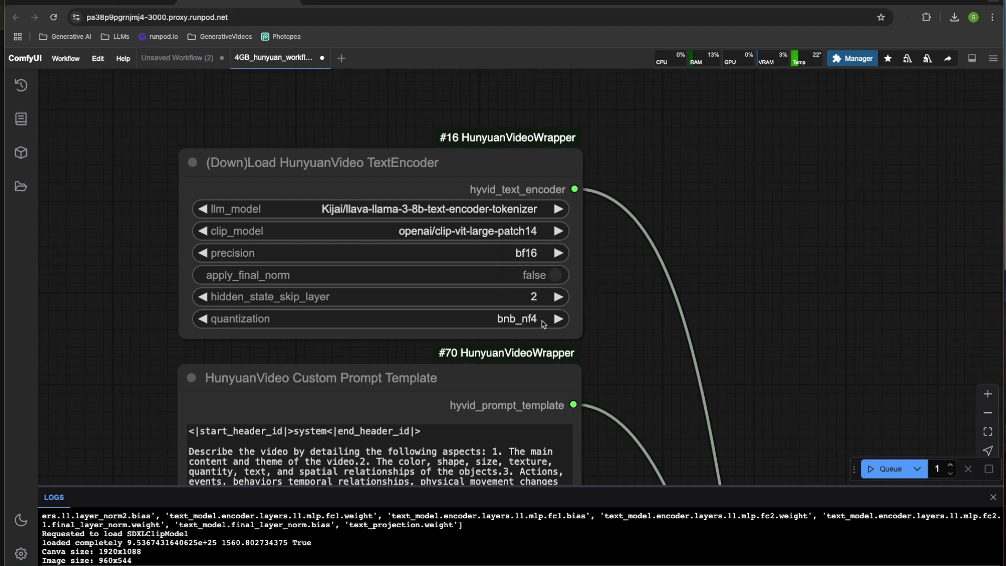
Review the text encoder's quantization options and select bnb_nf4.
click(527, 320)
click(533, 319)
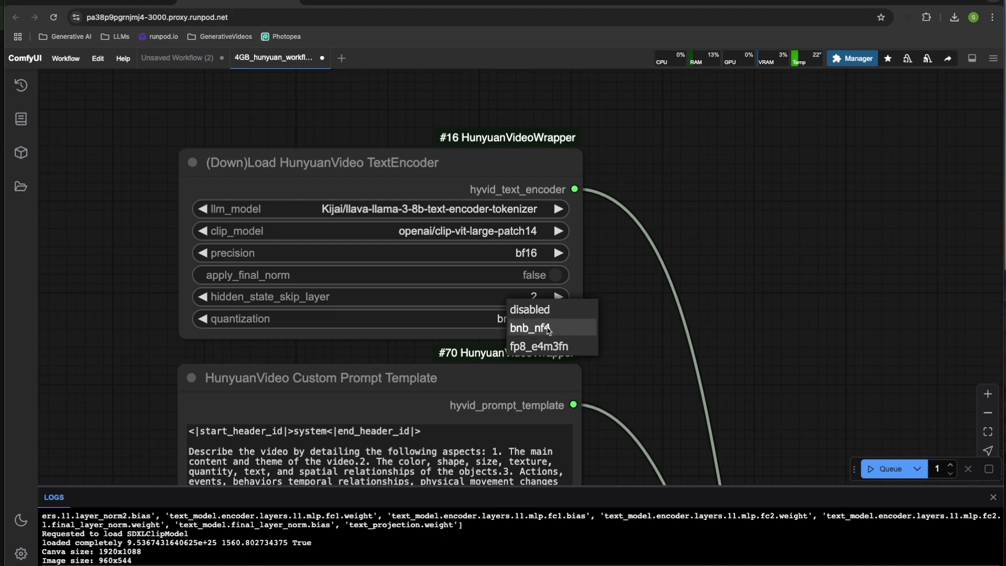
click(524, 326)
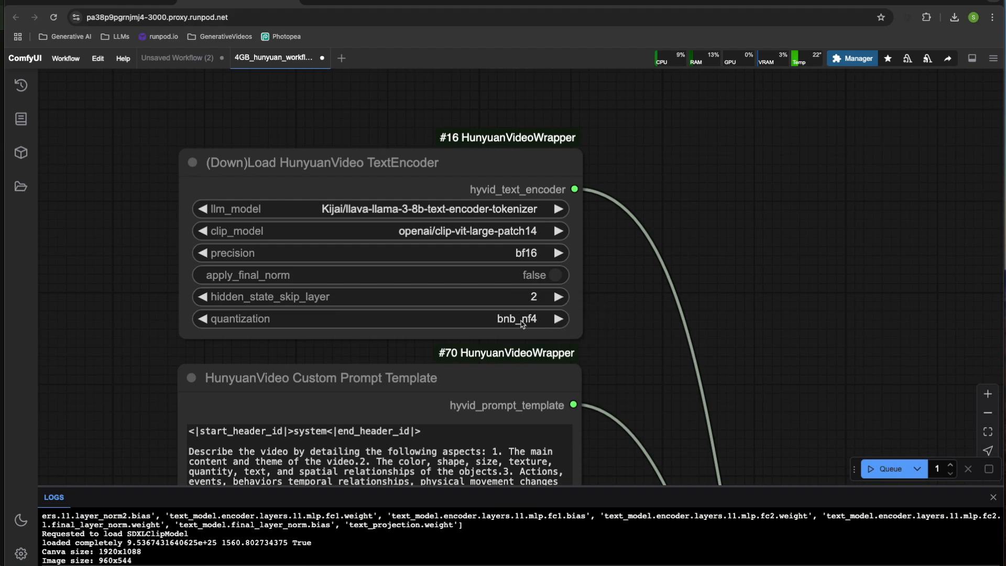
click(522, 323)
click(519, 315)
click(507, 322)
click(513, 331)
Examine the HunyuanVideo Custom Prompt Template text and the bypassed HunyuanVideo CFG node beneath it.
scroll(610, 329, down, 2)
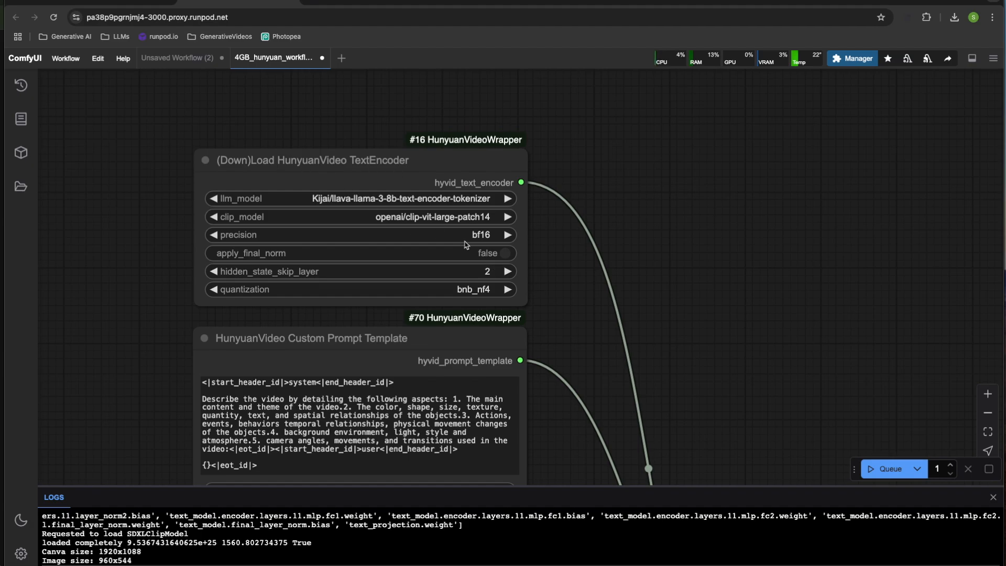
scroll(587, 319, down, 5)
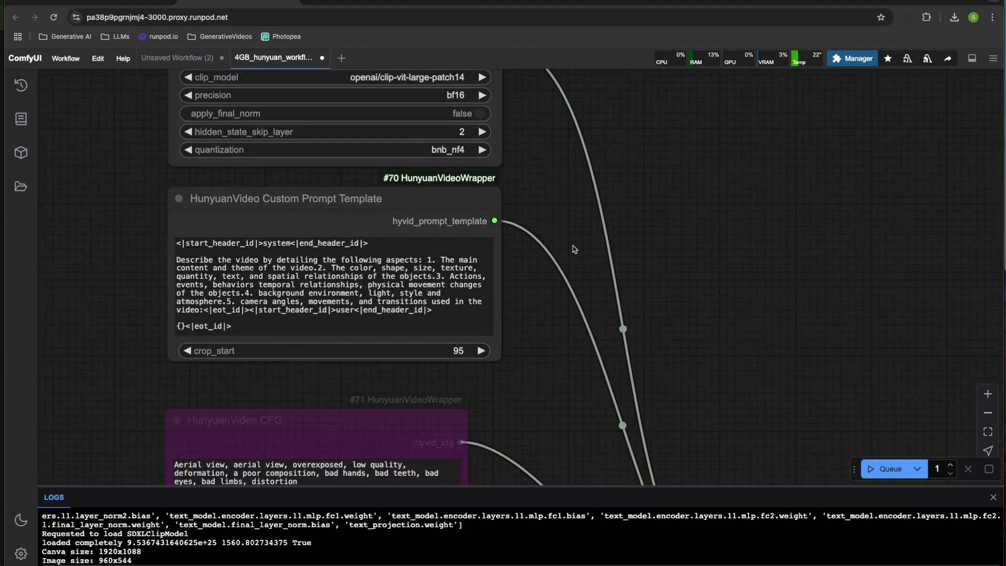
scroll(574, 249, down, 5)
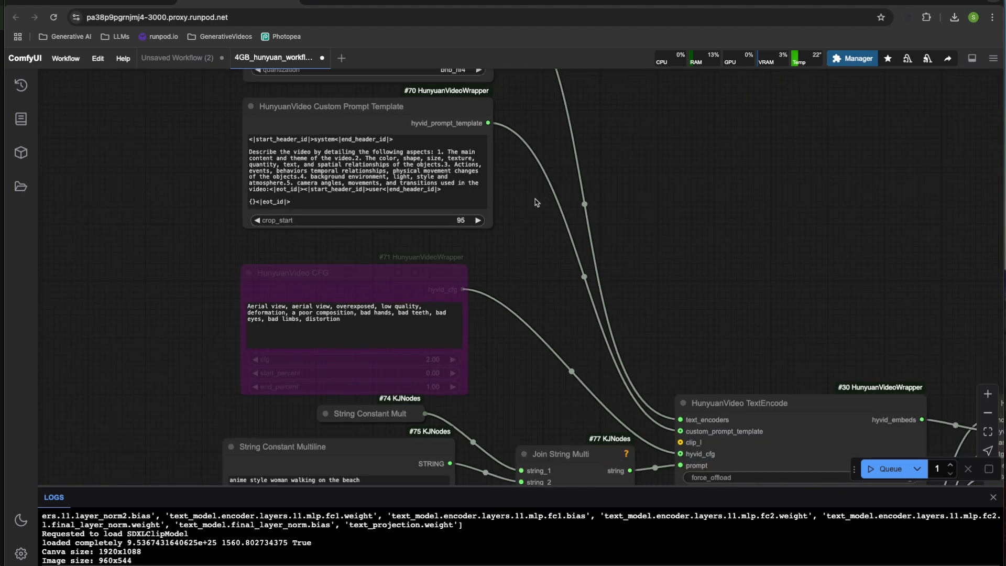
scroll(523, 223, up, 1)
drag(543, 313, 525, 302)
scroll(305, 146, up, 5)
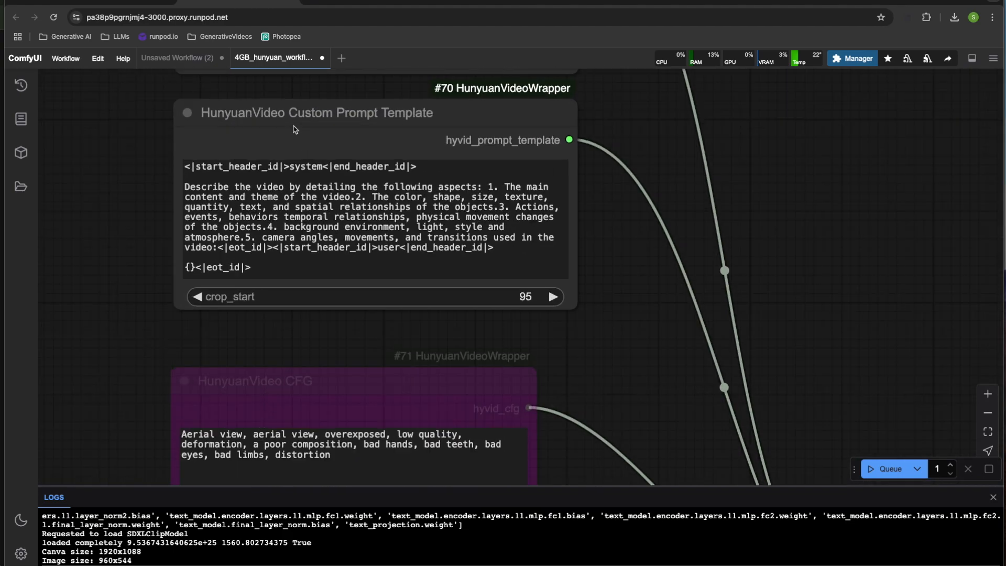
Examine the HunyuanVideo TextEncode node's inputs and its force_offload and prompt_template settings.
scroll(295, 130, down, 5)
drag(472, 257, 288, 167)
scroll(442, 198, up, 4)
drag(489, 200, 486, 144)
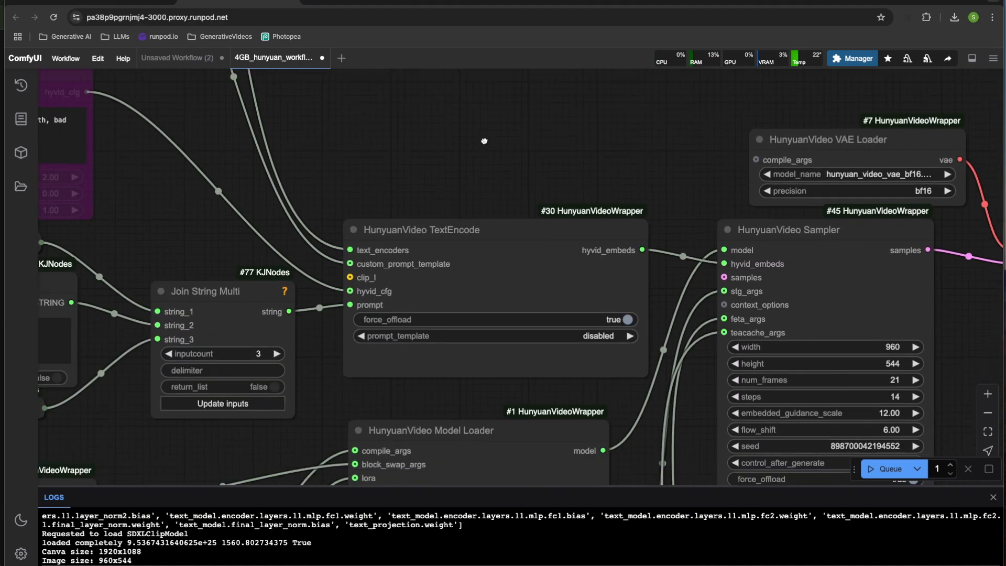
scroll(490, 276, up, 4)
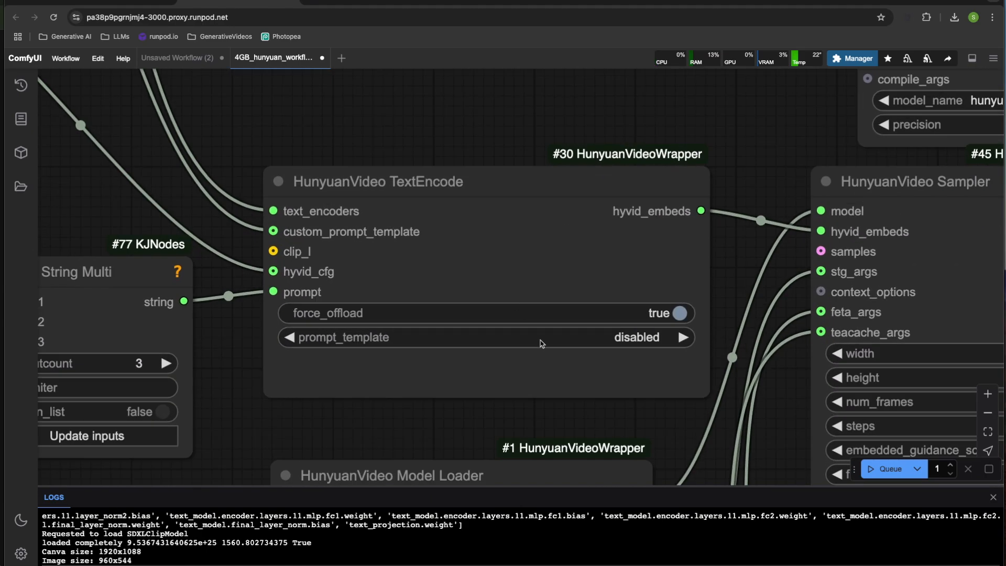
Review the TextEncode node's prompt_template options and the String Constant and Join String Multi nodes feeding its prompt.
click(542, 341)
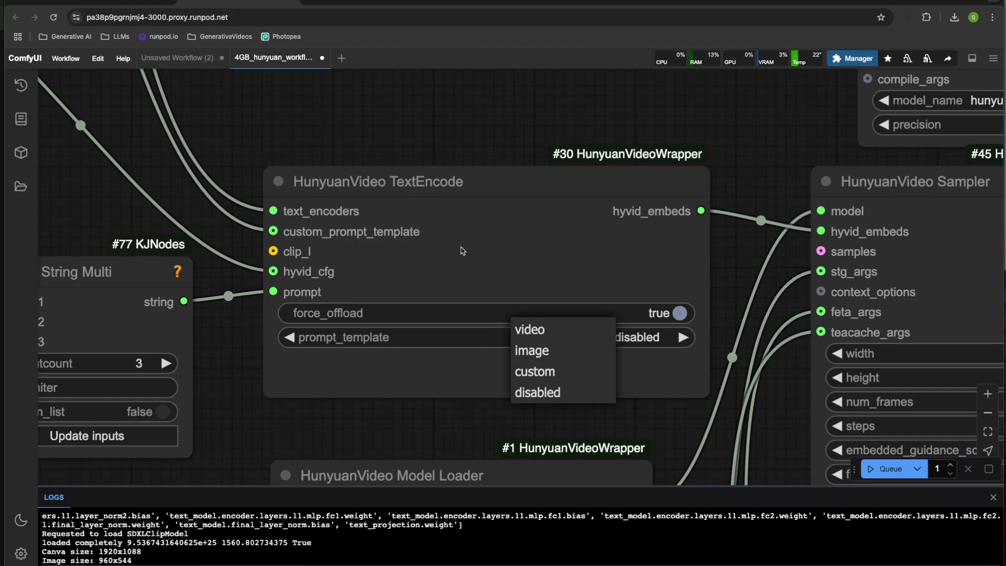
click(320, 118)
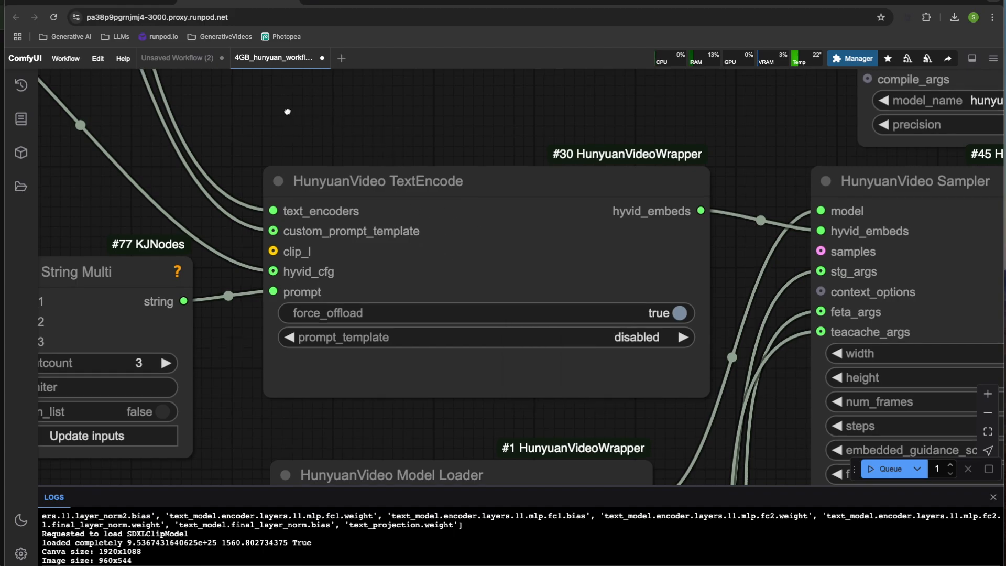
drag(339, 112, 702, 107)
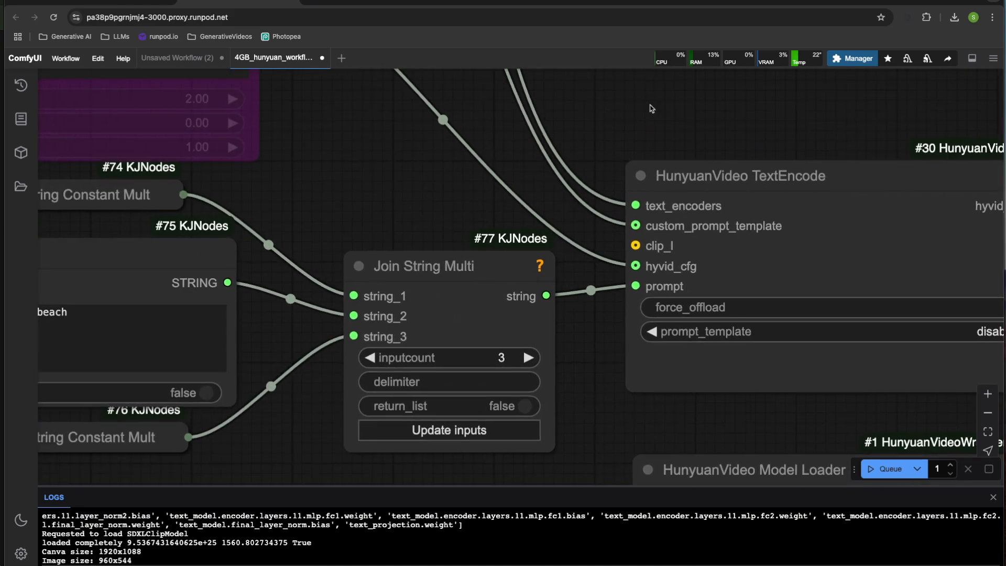
scroll(617, 121, down, 5)
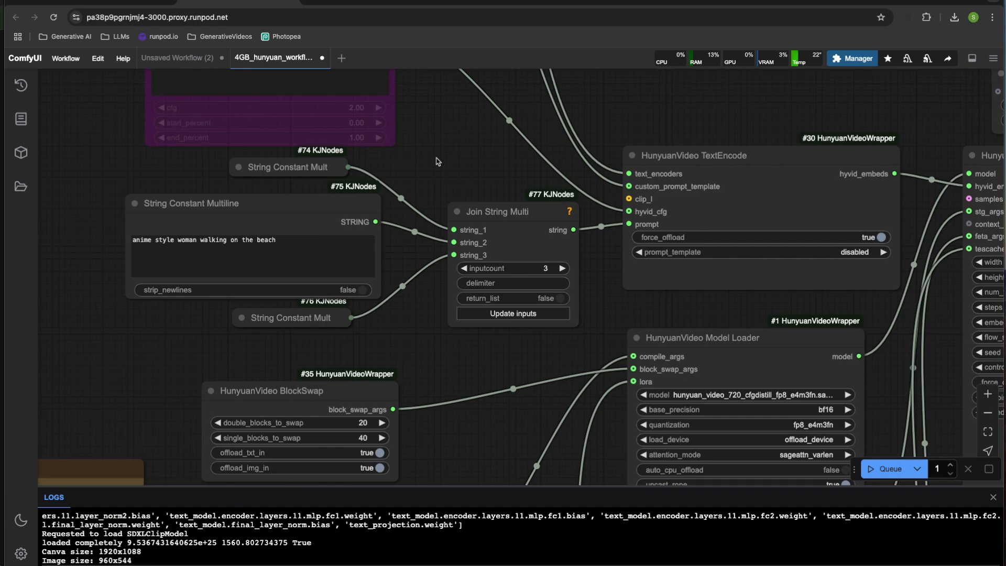
drag(463, 173, 517, 246)
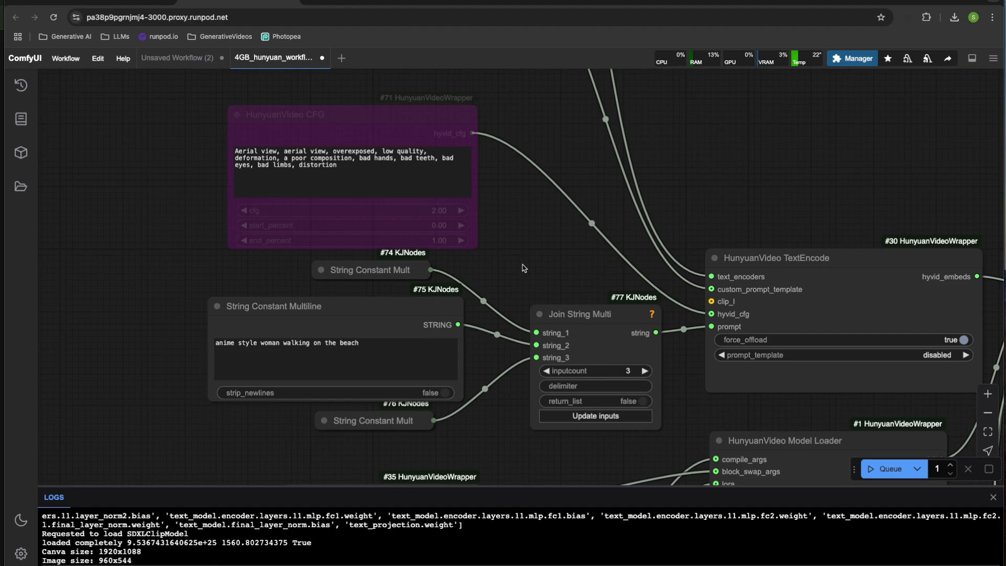
drag(523, 252, 541, 110)
drag(542, 299, 638, 279)
Set double_blocks_to_swap and single_blocks_to_swap on the HunyuanVideo BlockSwap node to 0.
scroll(547, 277, up, 5)
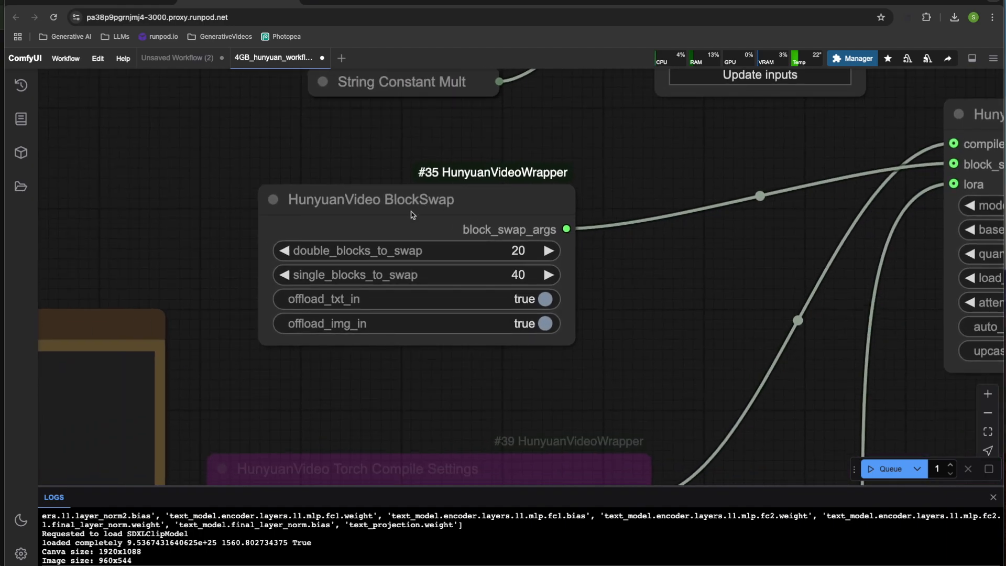
drag(400, 201, 403, 196)
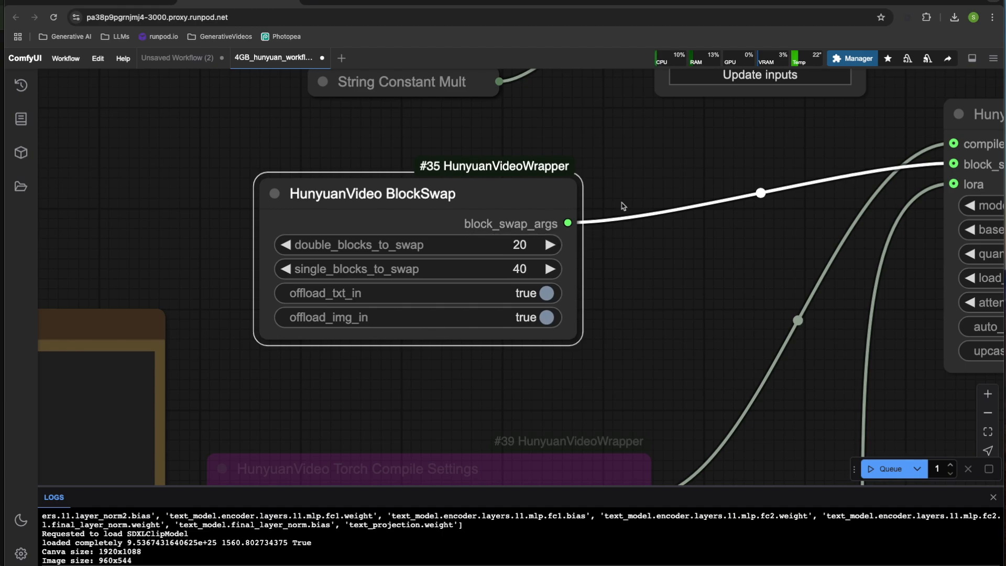
click(518, 246)
text(0)
key(Return)
click(520, 269)
text(0)
key(Return)
Set the BlockSwap node's double_blocks_to_swap to 20 and single_blocks_to_swap to 40.
click(517, 247)
text(20)
key(Return)
click(519, 269)
text(40)
key(Return)
Remove the bypass from the HunyuanVideo Torch Compile Settings node below BlockSwap.
scroll(723, 274, down, 5)
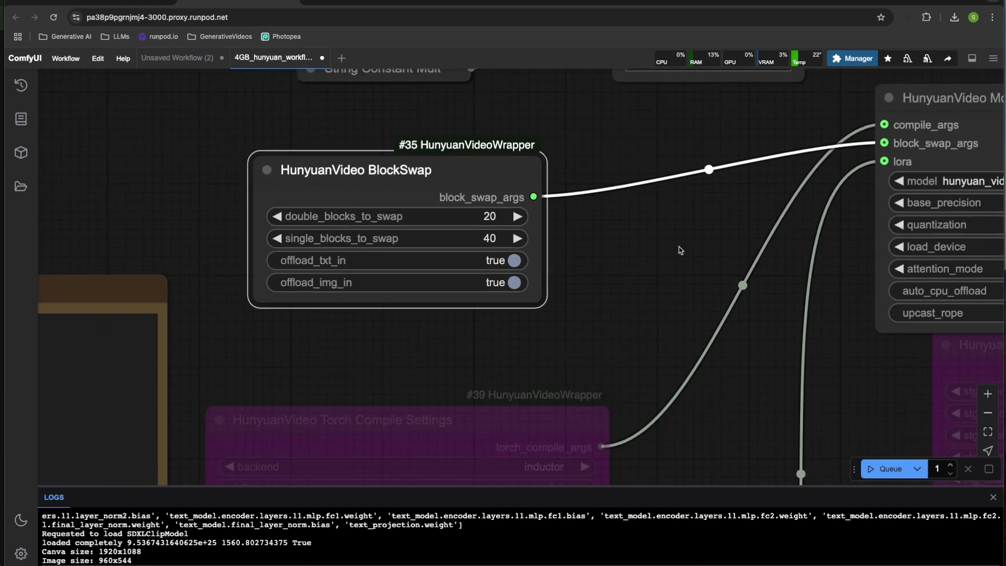
scroll(680, 230, down, 5)
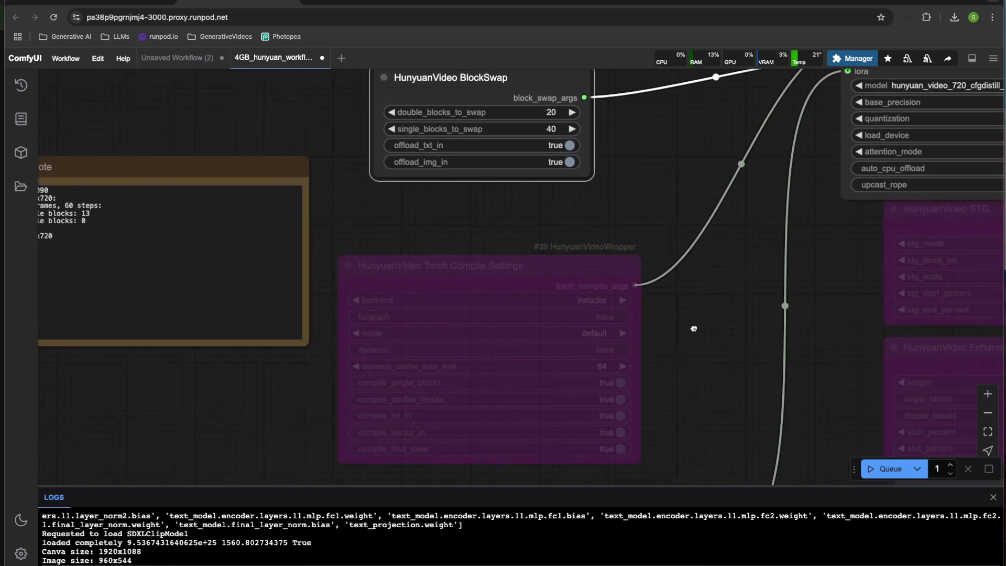
click(491, 209)
right_click(491, 208)
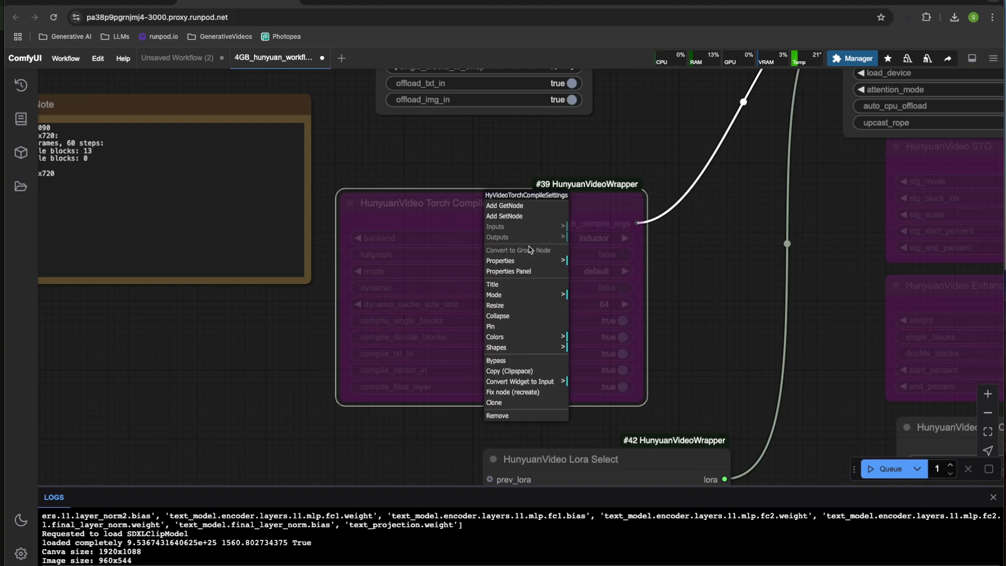
click(504, 362)
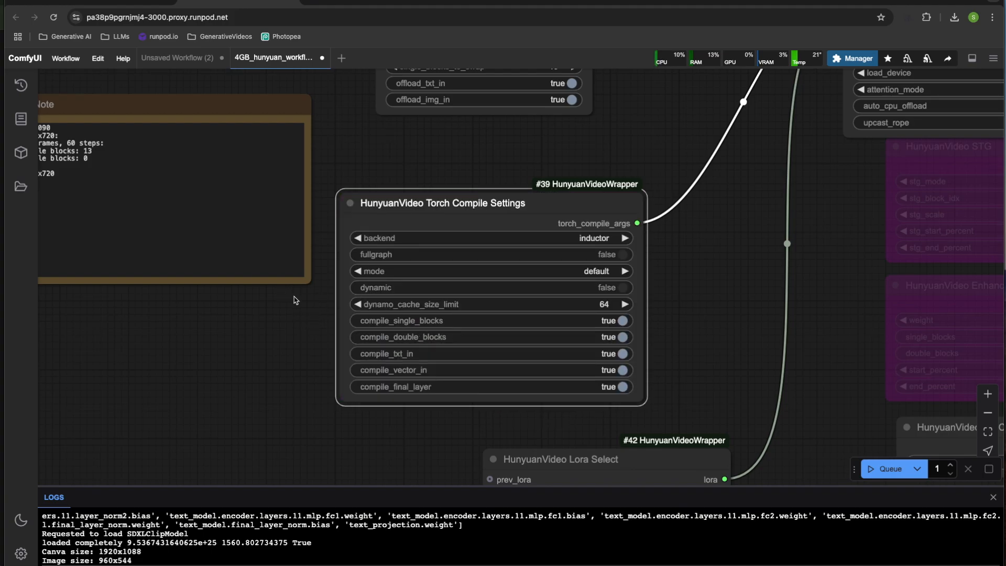
Examine the Torch Compile Settings node's compile options and bypass the node again.
scroll(278, 281, up, 5)
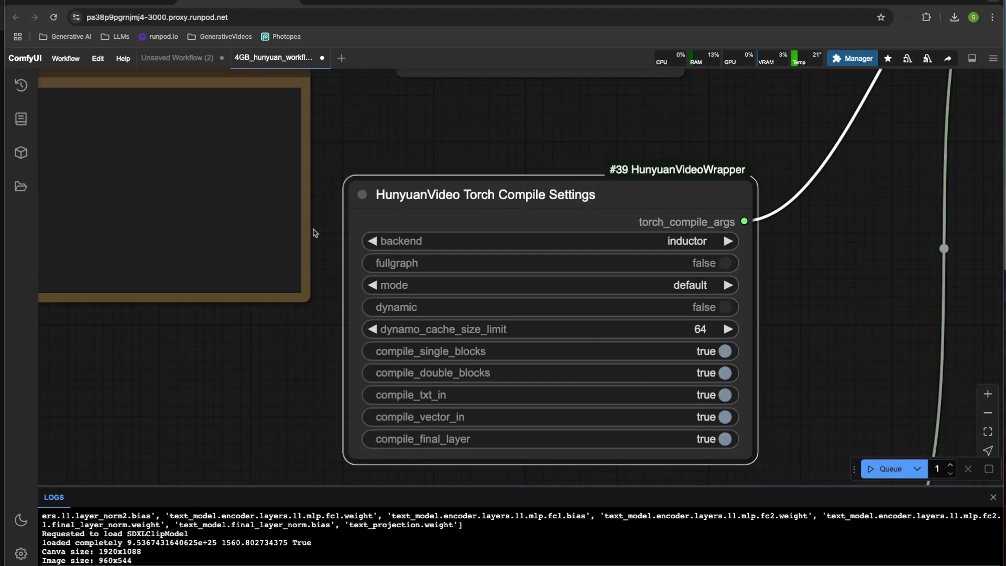
scroll(285, 242, down, 3)
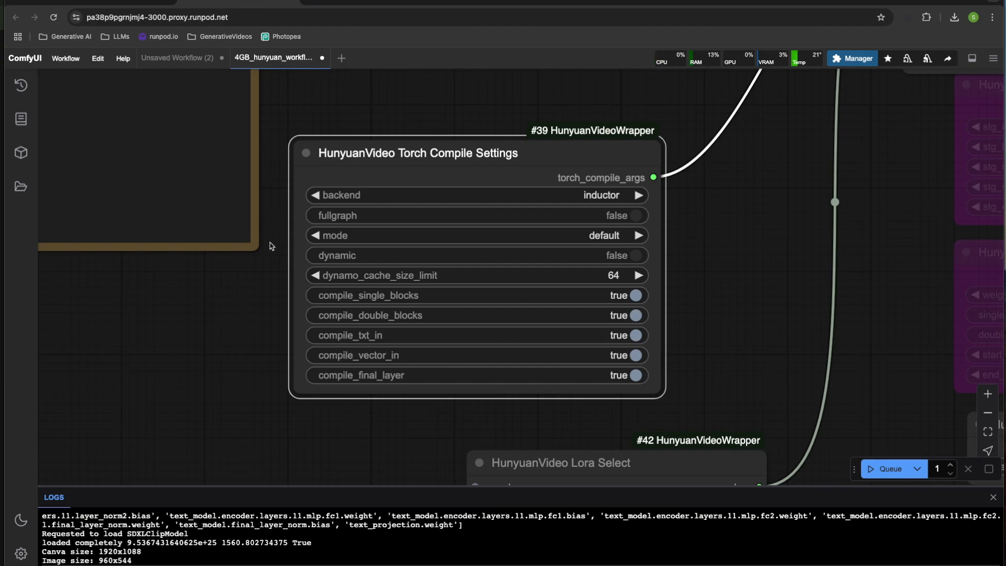
right_click(390, 160)
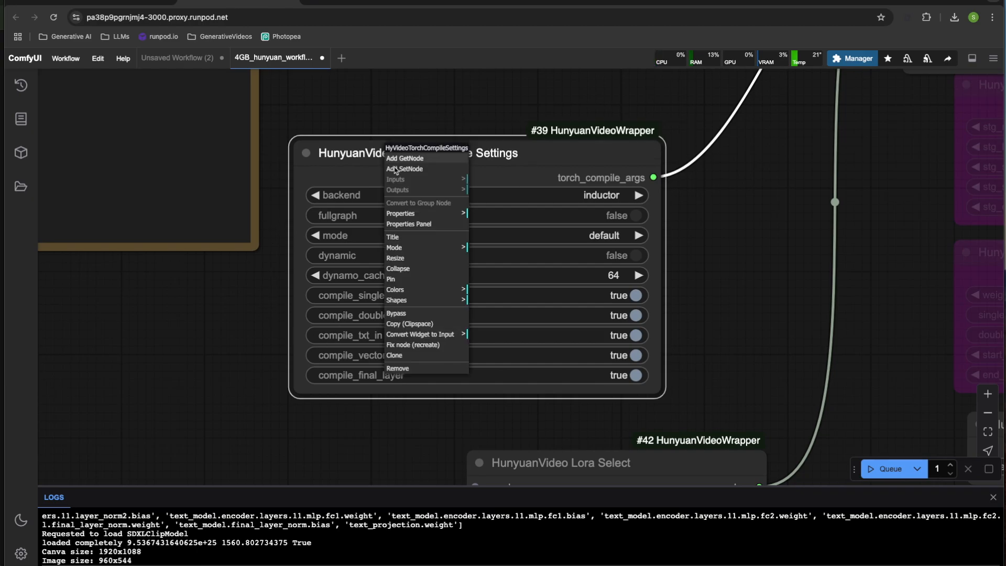
click(411, 315)
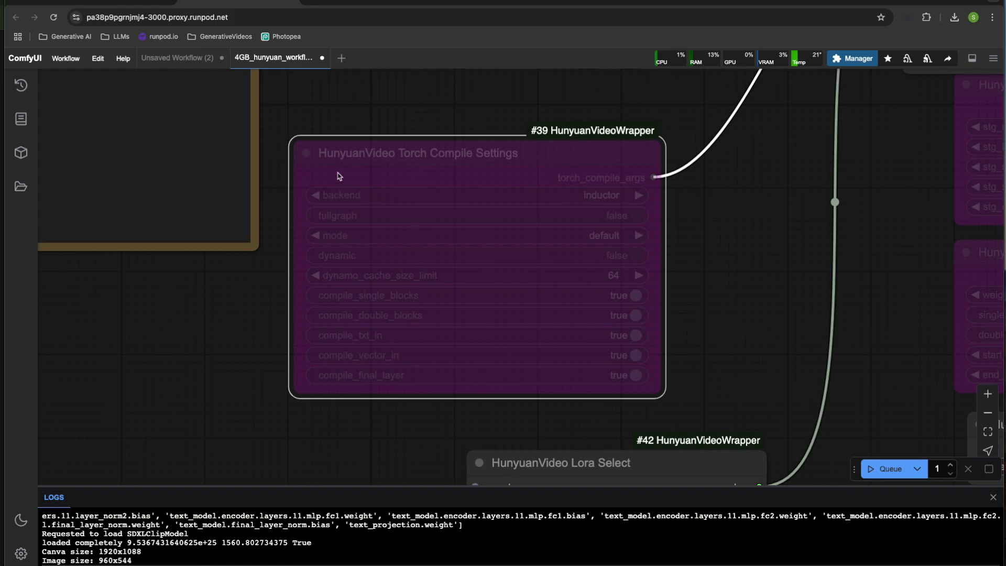
Reactivate the bypassed HunyuanVideo Torch Compile Settings node.
scroll(414, 117, down, 3)
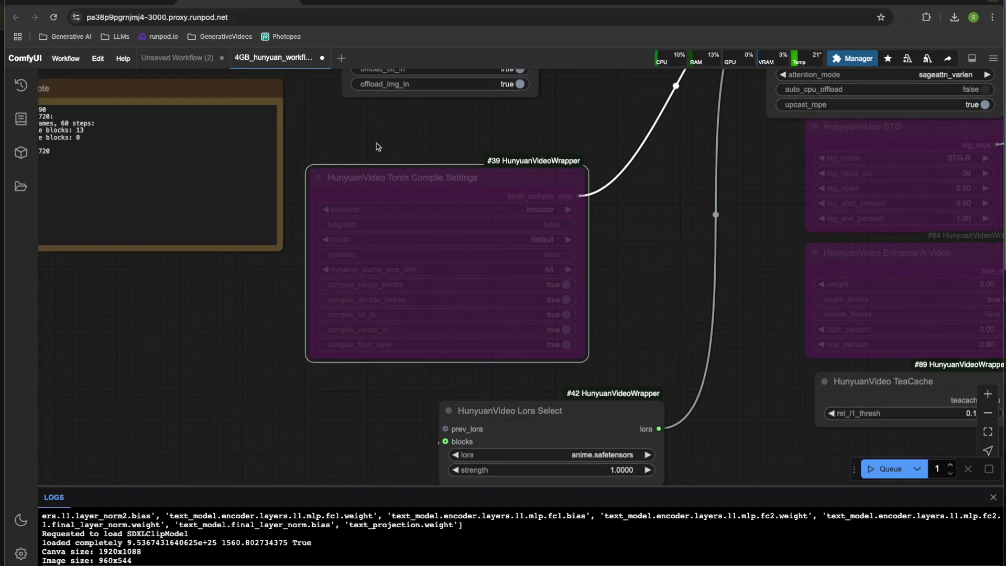
scroll(411, 182, up, 3)
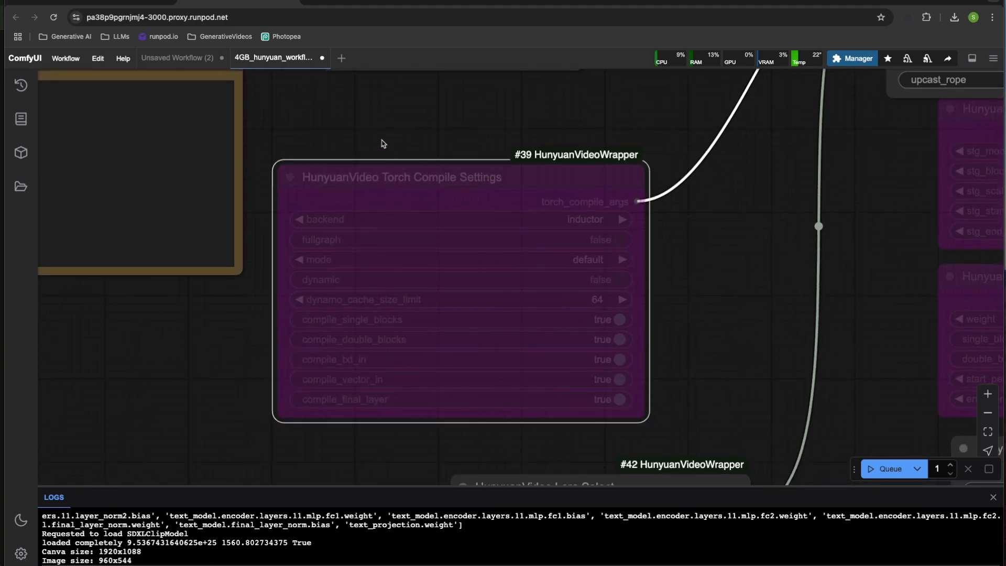
right_click(394, 168)
click(418, 322)
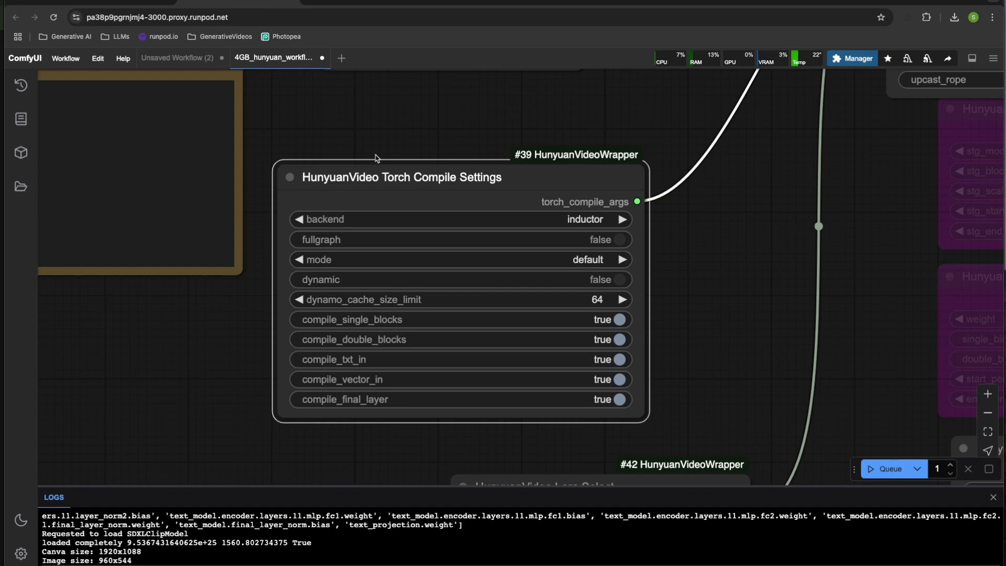
Bypass the HunyuanVideo Torch Compile Settings node.
drag(380, 140, 341, 140)
scroll(342, 142, down, 1)
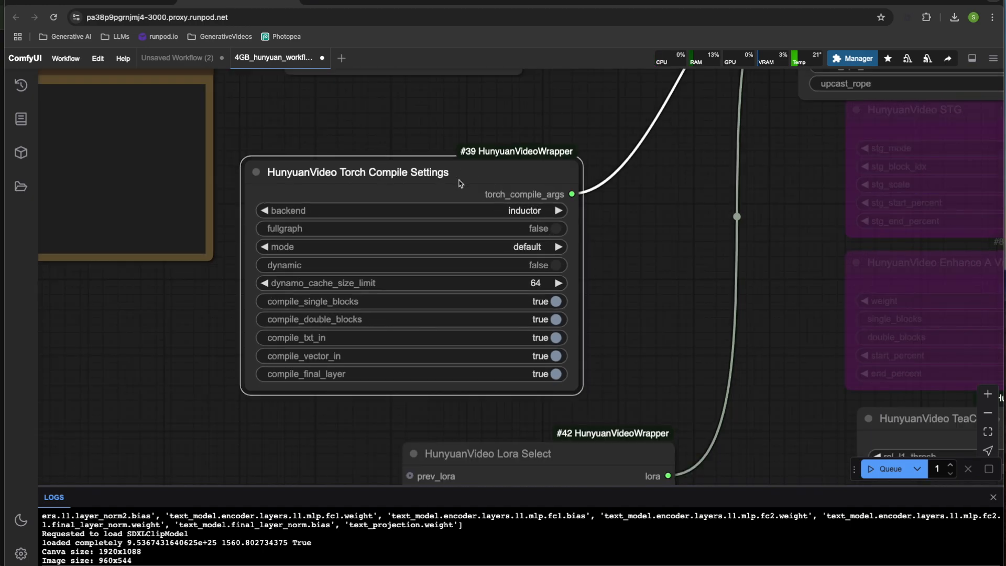
right_click(442, 179)
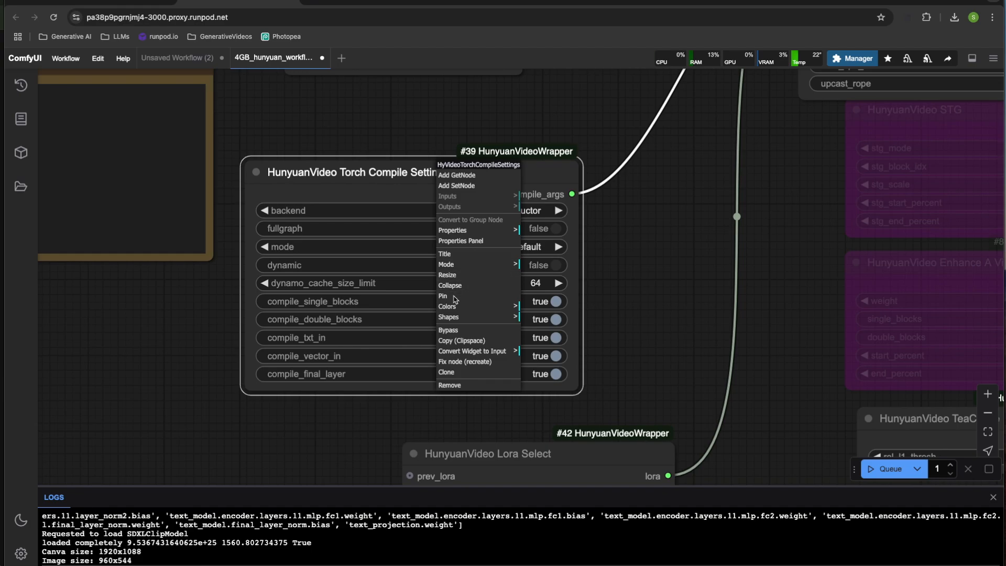
click(453, 330)
Examine the HunyuanVideo Lora Select node's lora and strength settings and the Lora Block Edit node beneath it.
scroll(399, 177, down, 3)
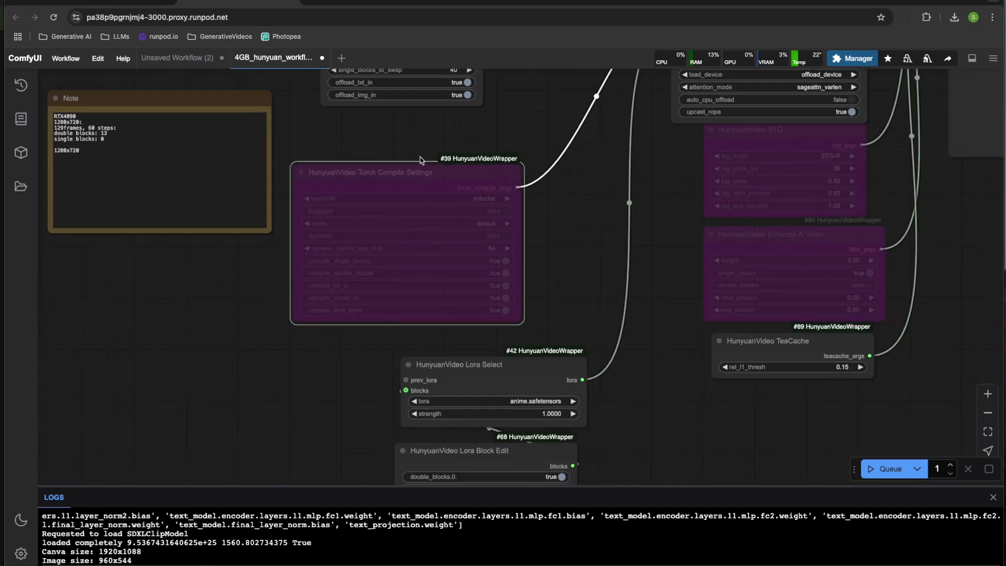
drag(463, 143, 396, 61)
drag(530, 374, 526, 280)
scroll(528, 283, down, 2)
drag(539, 327, 540, 348)
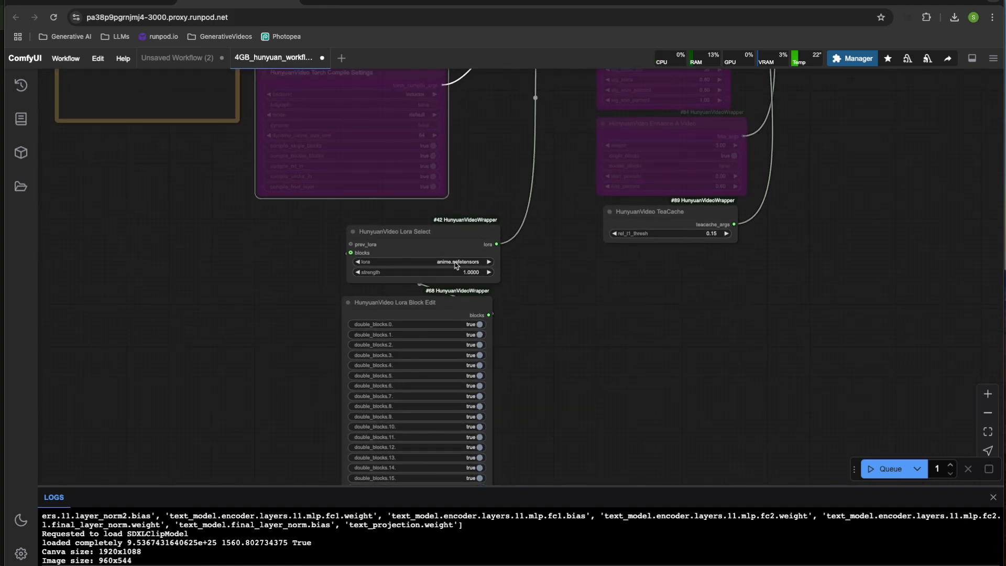
drag(548, 255, 540, 268)
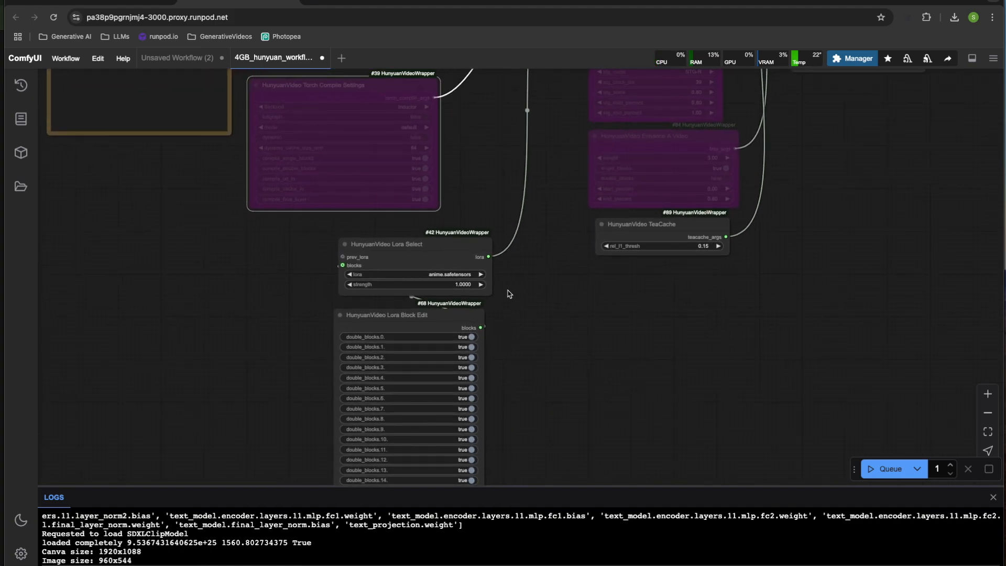
mouse_move(525, 407)
mouse_down()
mouse_move(539, 285)
mouse_move(517, 399)
mouse_up()
Select hunyuan_video_720_cfgdistill_bf16.safetensors as the HunyuanVideo Model Loader's model and move the node slightly upward.
drag(510, 222, 453, 443)
drag(483, 331, 449, 438)
drag(444, 223, 391, 213)
scroll(399, 220, up, 5)
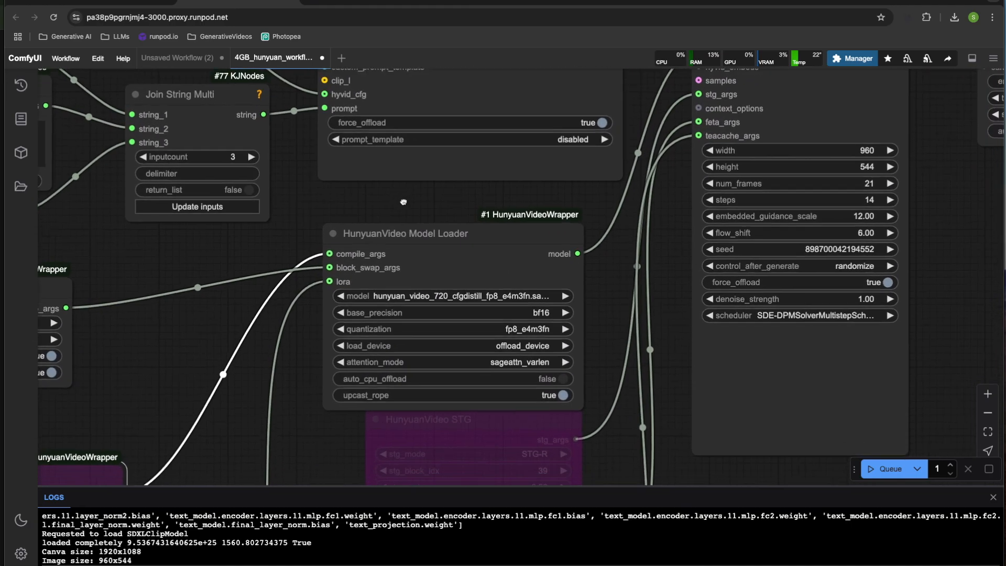
click(447, 278)
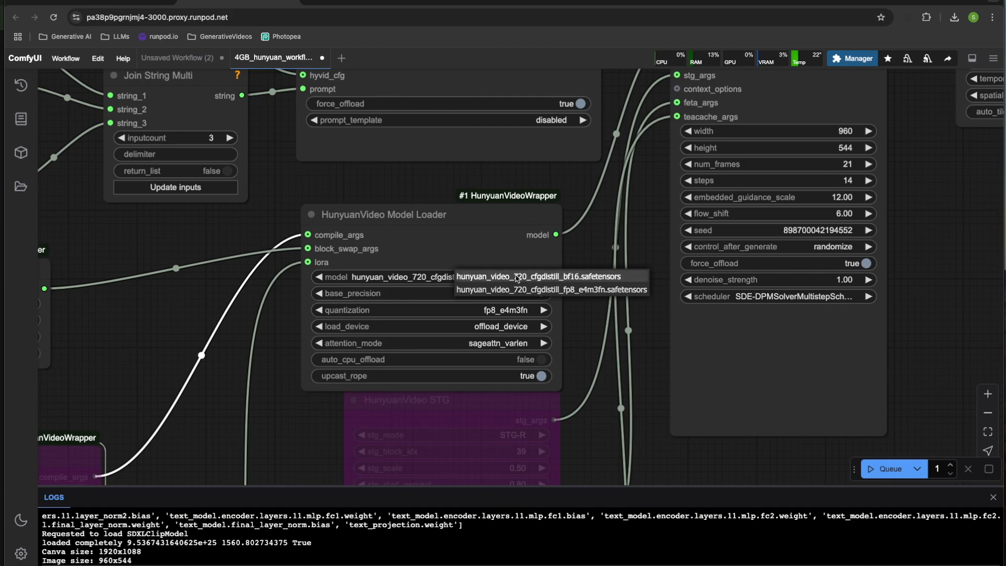
click(521, 292)
click(487, 278)
click(451, 259)
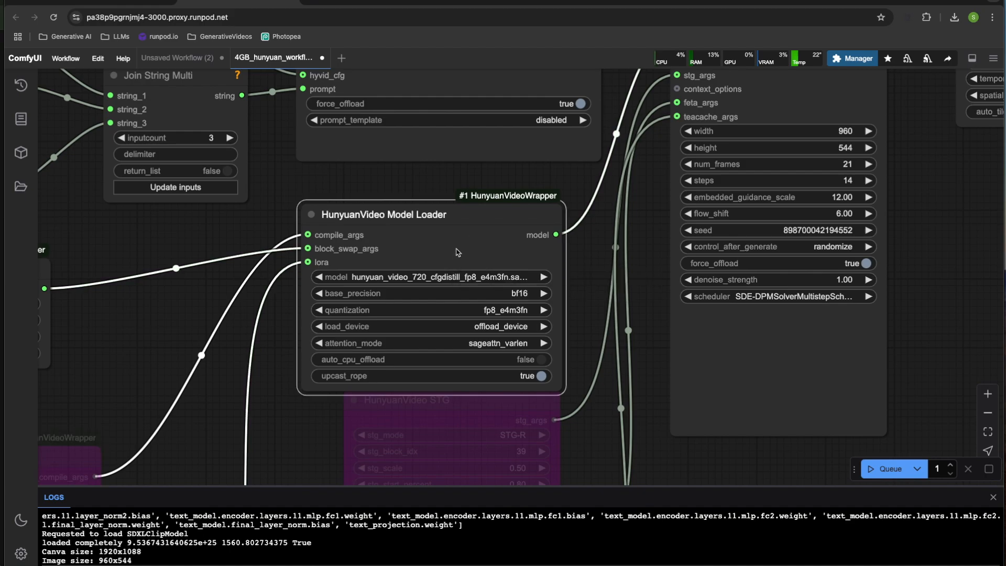
click(484, 278)
click(498, 274)
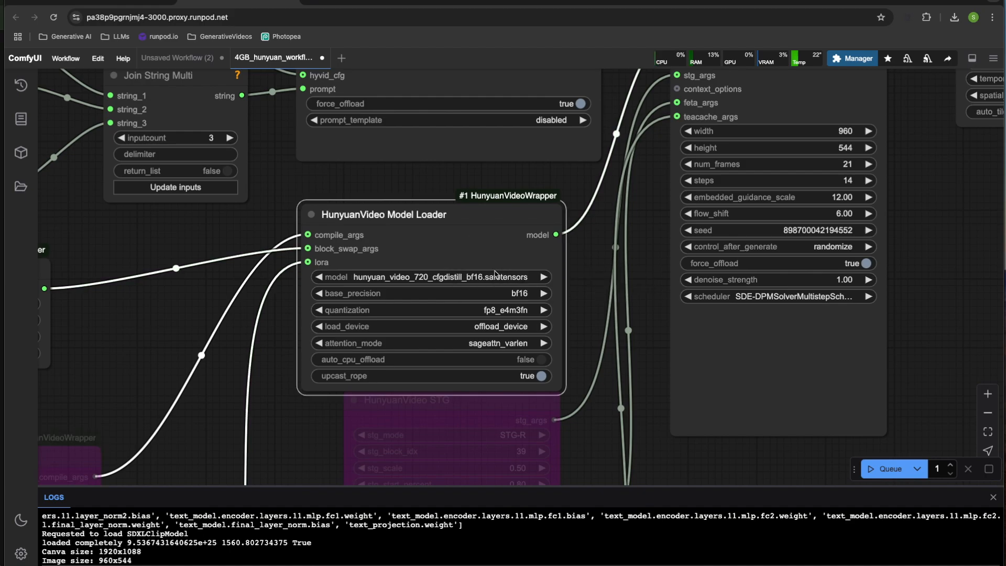
drag(463, 248, 466, 232)
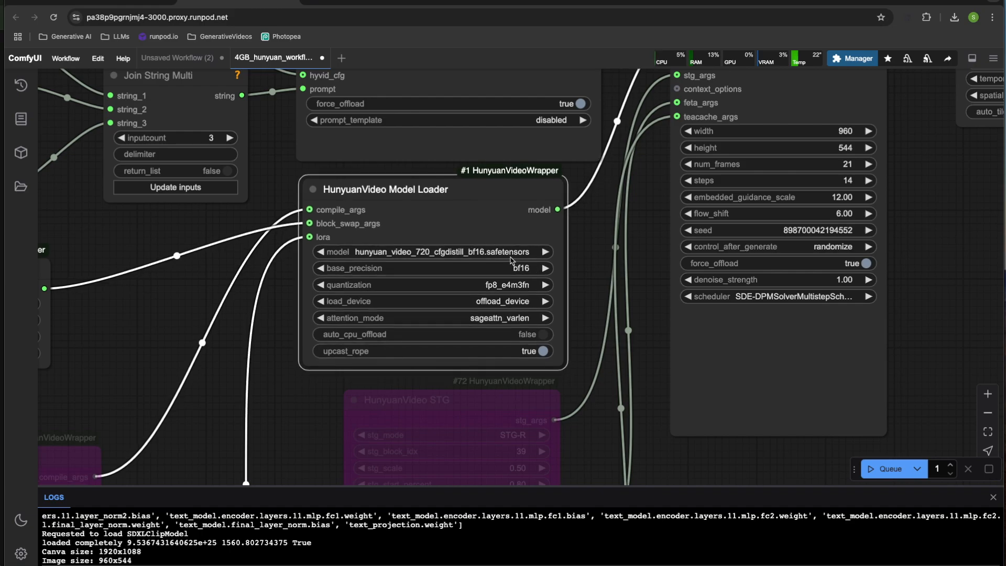
Review the quantization methods available in the HunyuanVideo Model Loader node.
scroll(563, 288, down, 1)
click(516, 277)
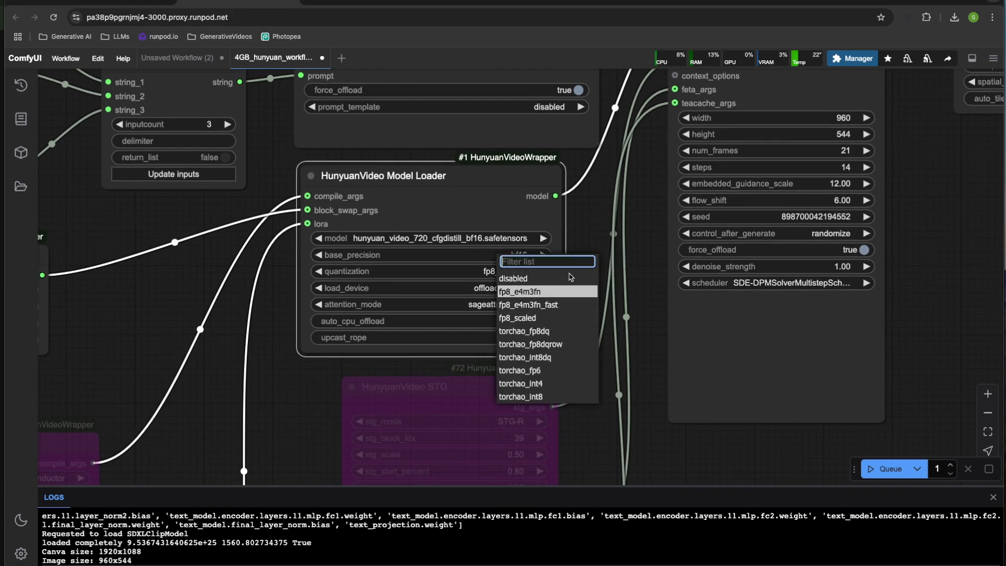
click(589, 240)
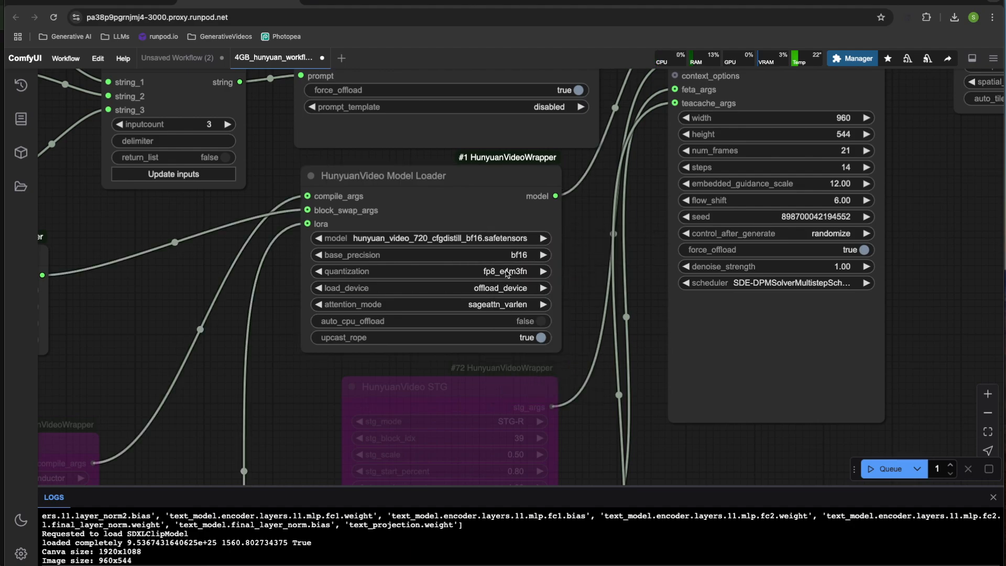
Set the Model Loader's quantization to disabled.
click(508, 273)
click(466, 243)
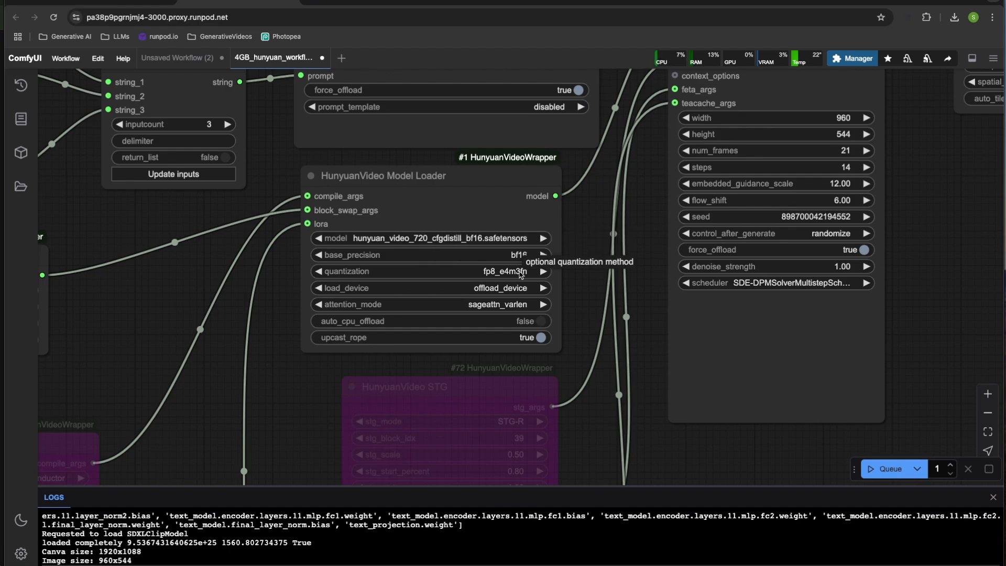
click(518, 278)
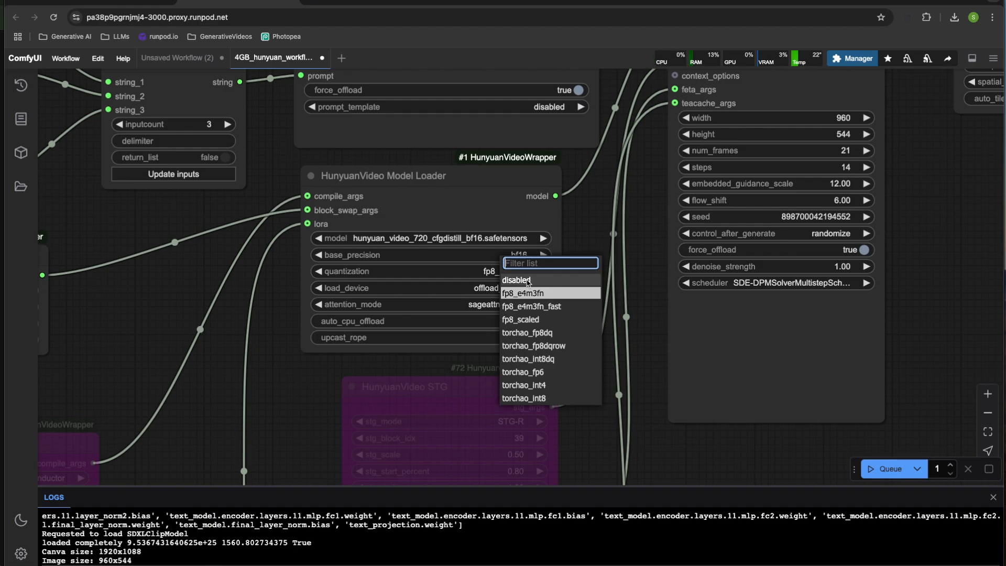
click(527, 281)
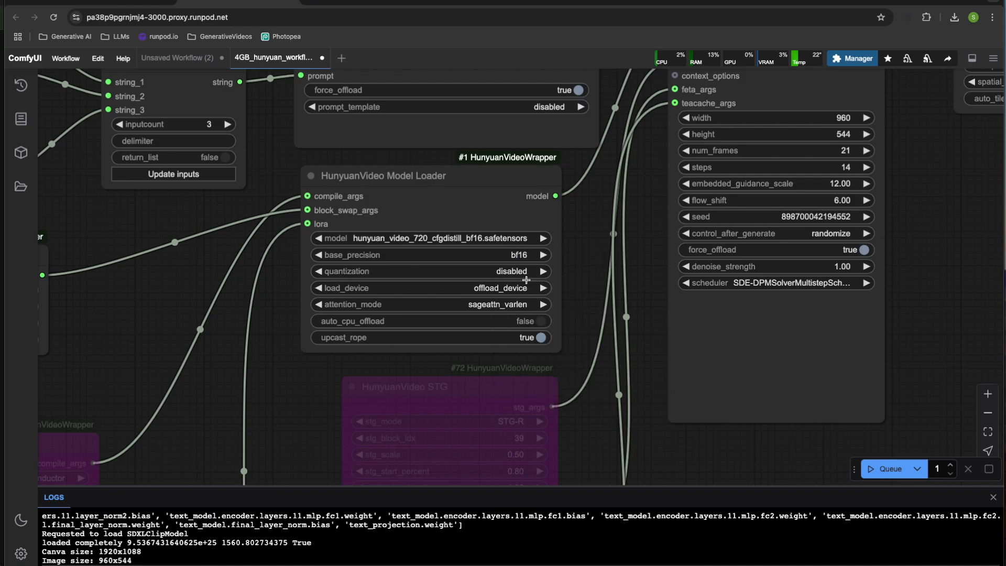
Set the HunyuanVideo Model Loader's quantization to fp8_e4m3fn_fast.
click(478, 277)
click(491, 293)
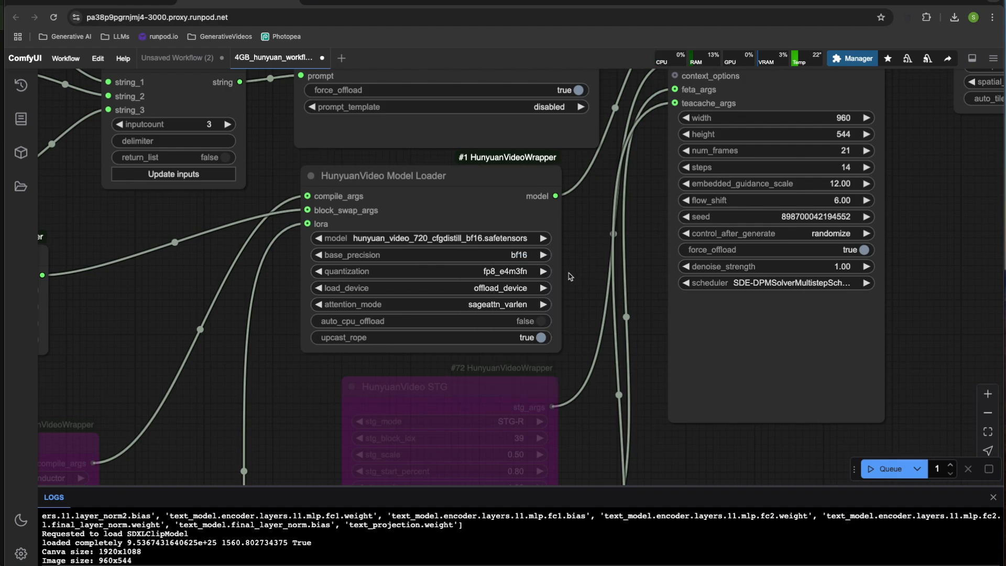
click(534, 271)
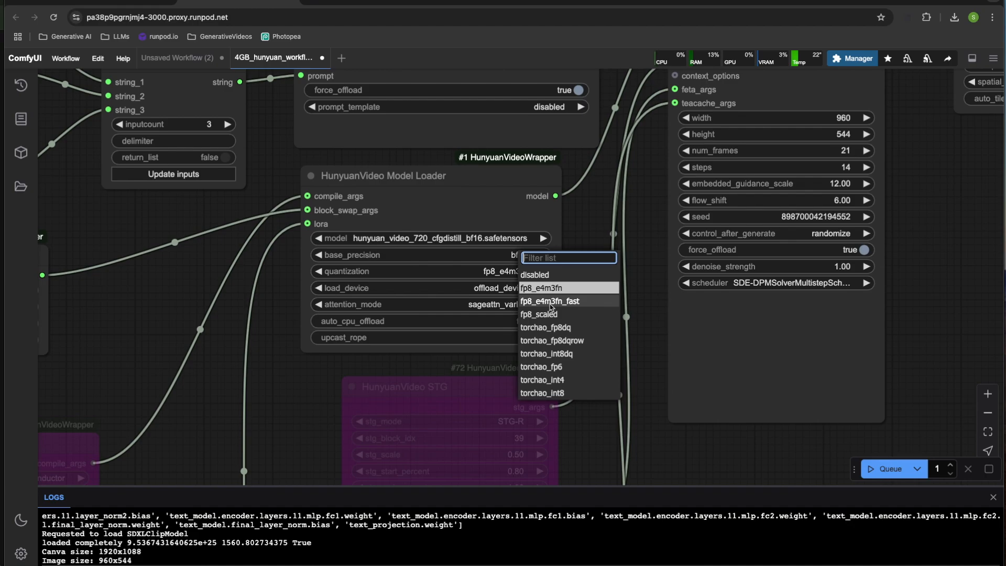
click(550, 303)
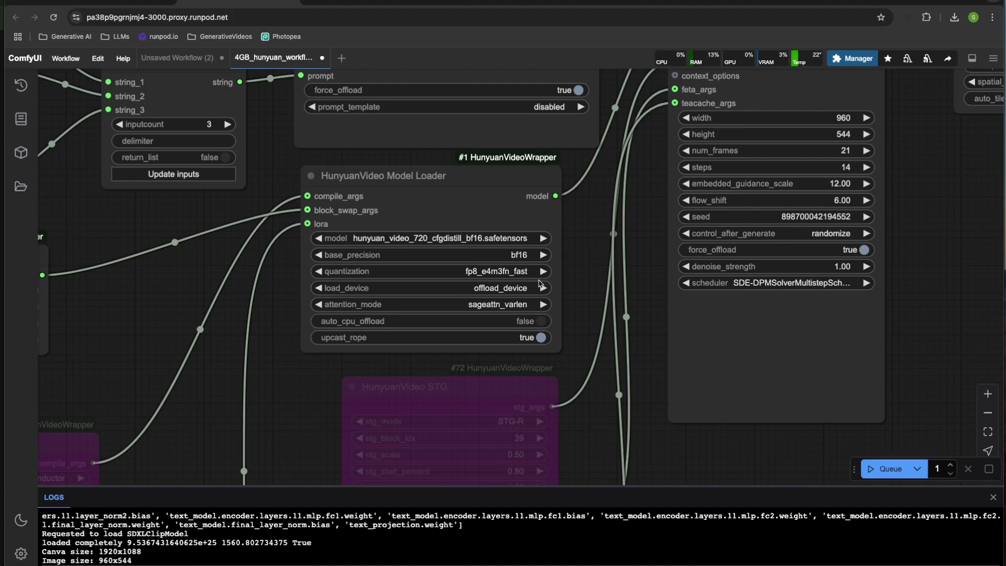
Review the Model Loader's load_device setting and attention_mode options, keeping sageattn_varlen as the attention mode.
drag(585, 290, 596, 261)
click(519, 259)
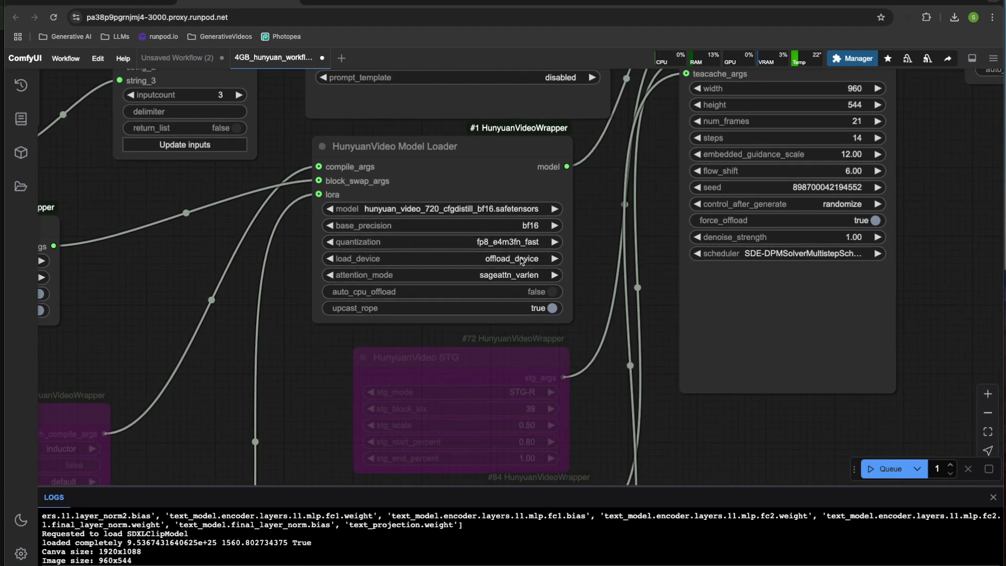
drag(593, 258, 596, 243)
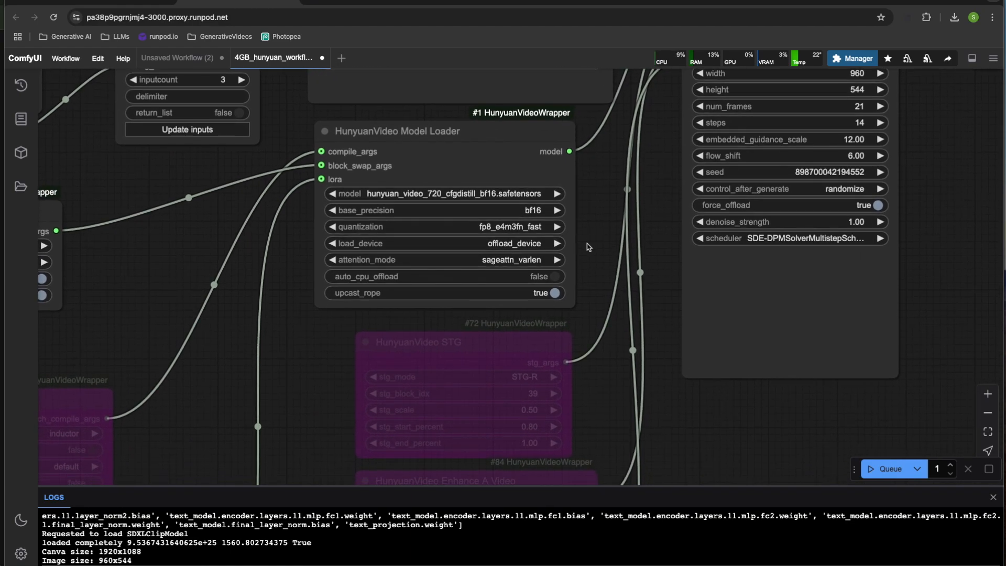
click(522, 262)
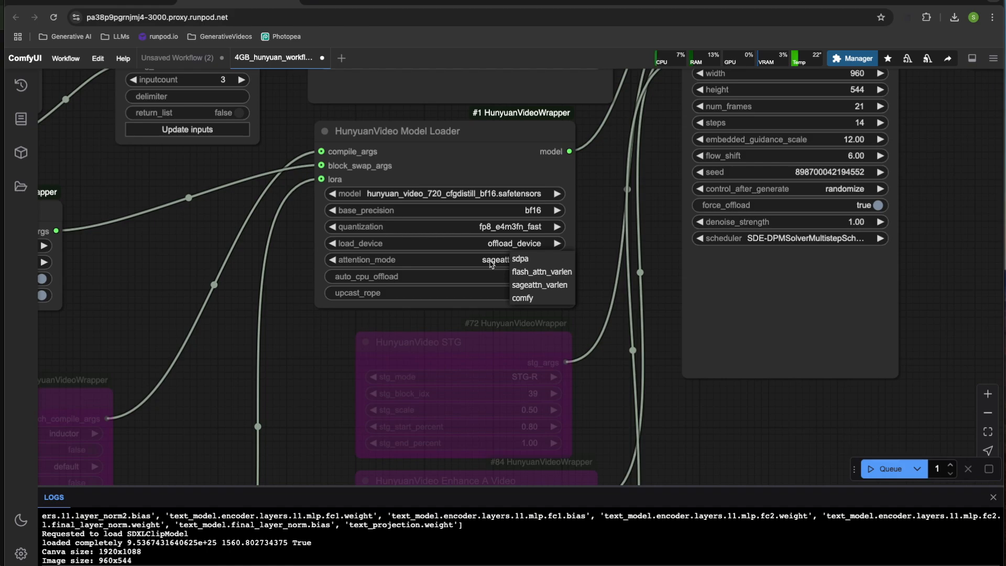
click(521, 286)
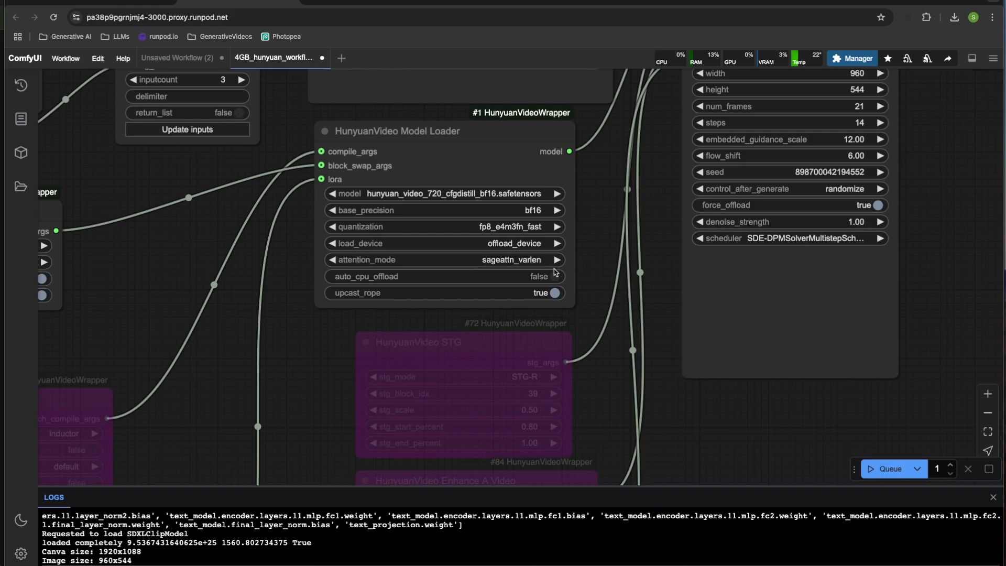
click(510, 262)
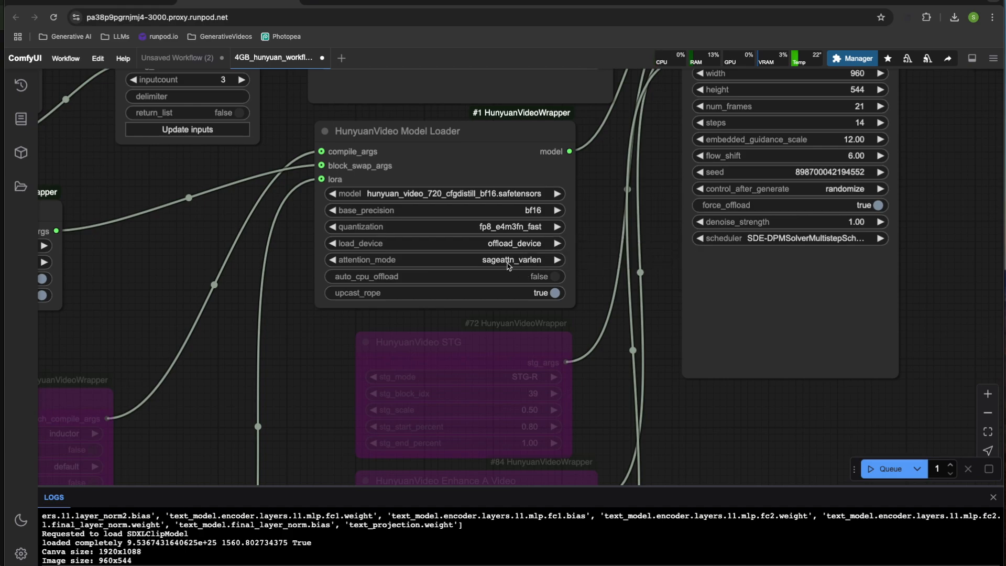
Take the HunyuanVideo STG and Enhance A Video nodes out of bypass, and return STG to bypass.
scroll(600, 247, down, 2)
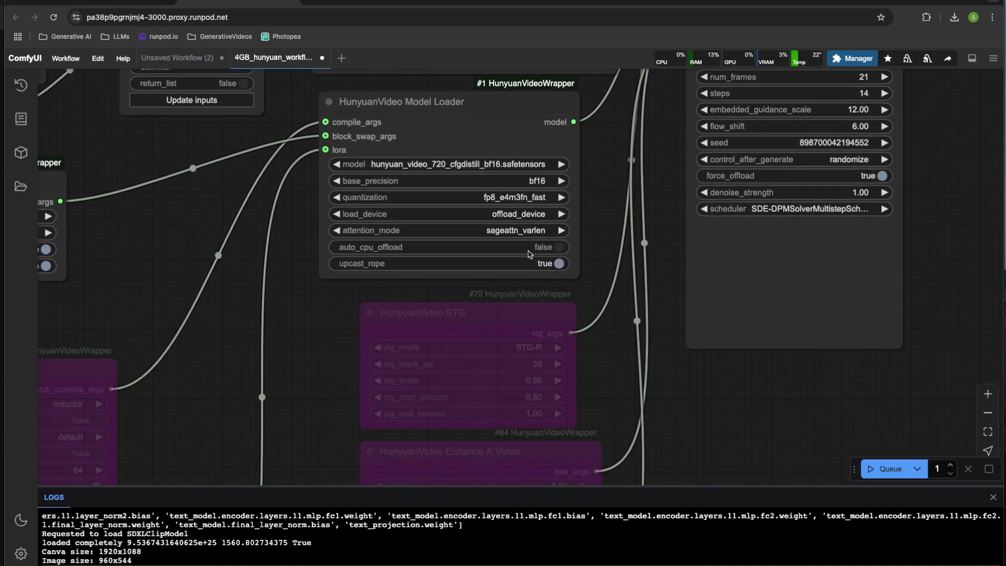
scroll(527, 255, down, 2)
drag(588, 172, 576, 208)
scroll(578, 209, down, 3)
drag(652, 388, 660, 283)
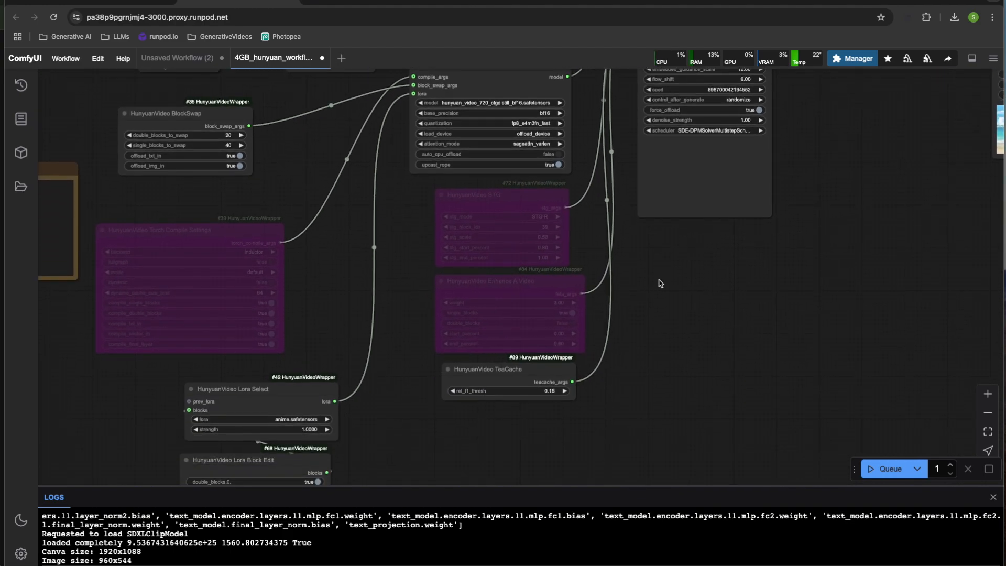
scroll(670, 288, up, 4)
right_click(426, 139)
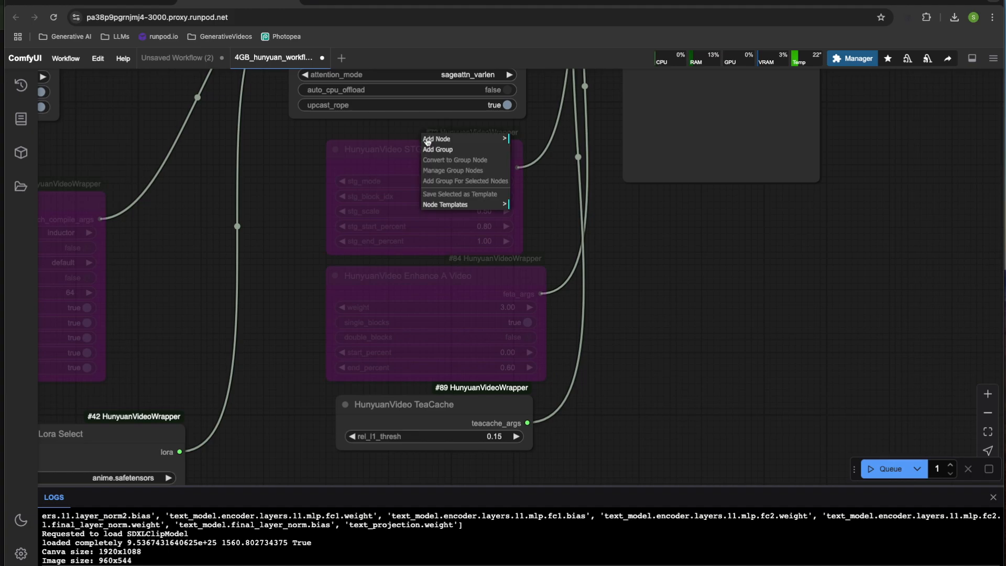
right_click(414, 152)
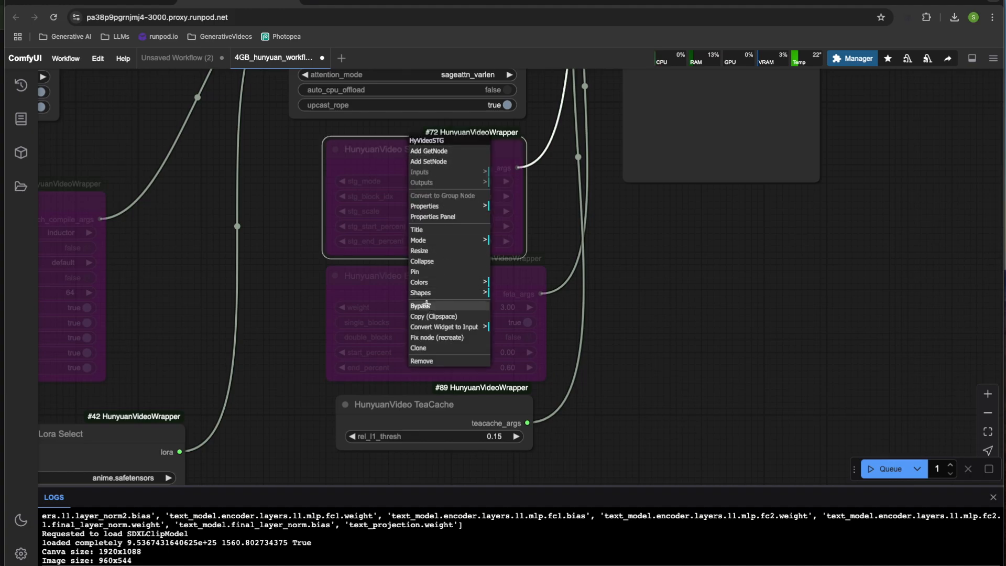
right_click(423, 283)
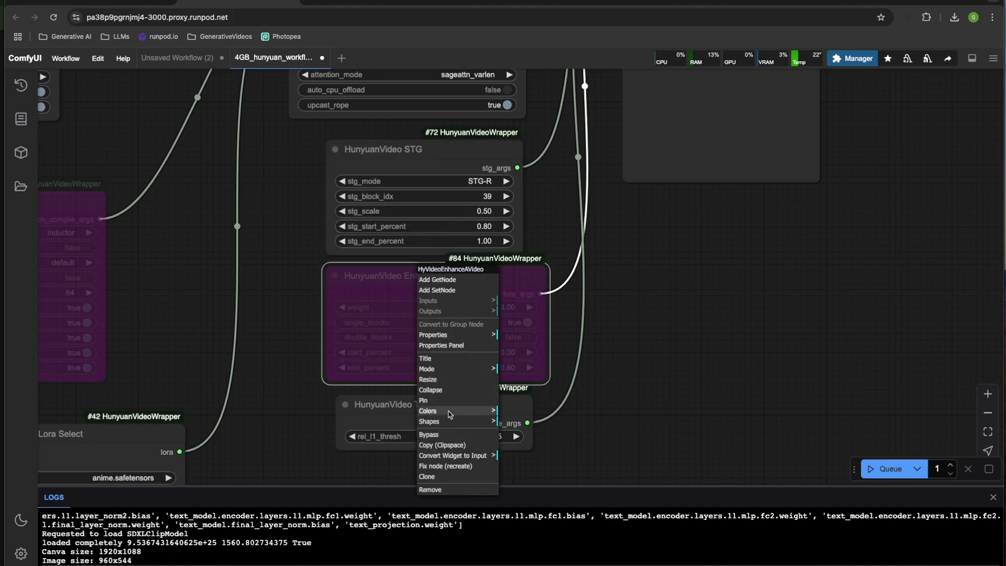
click(435, 435)
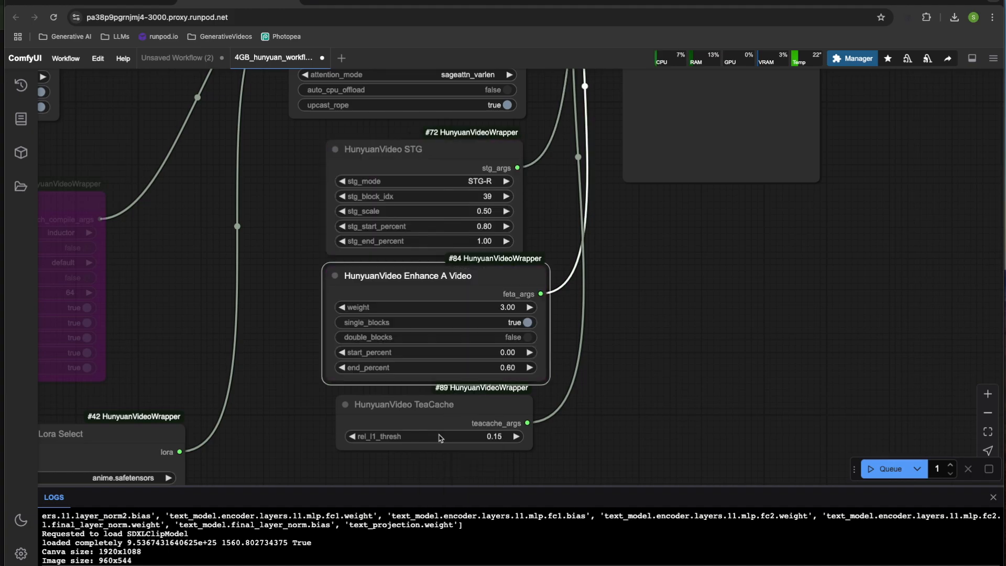
right_click(409, 153)
click(425, 308)
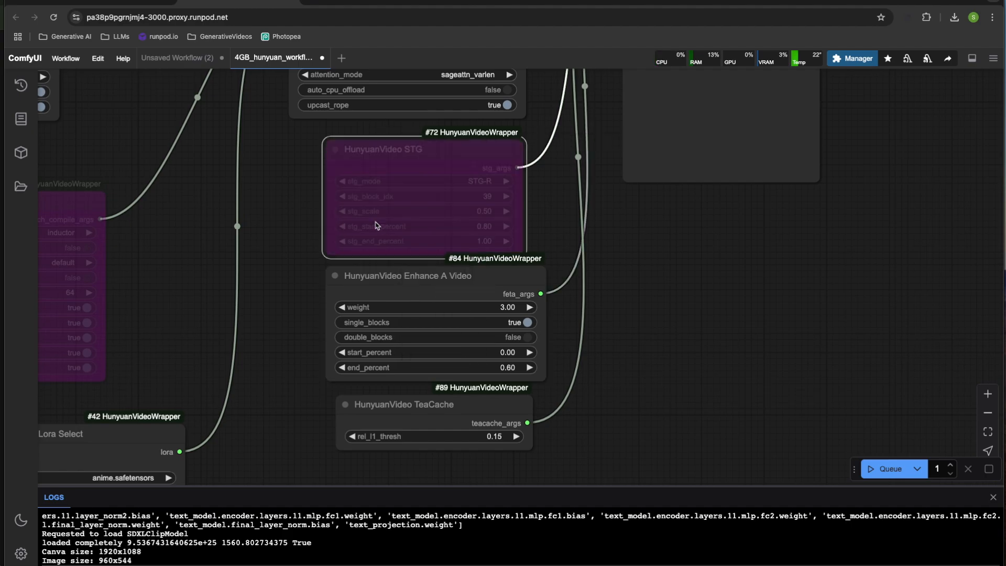
Move the HunyuanVideo TeaCache and Enhance A Video nodes slightly downward, away from the bypassed STG node.
drag(615, 342, 633, 331)
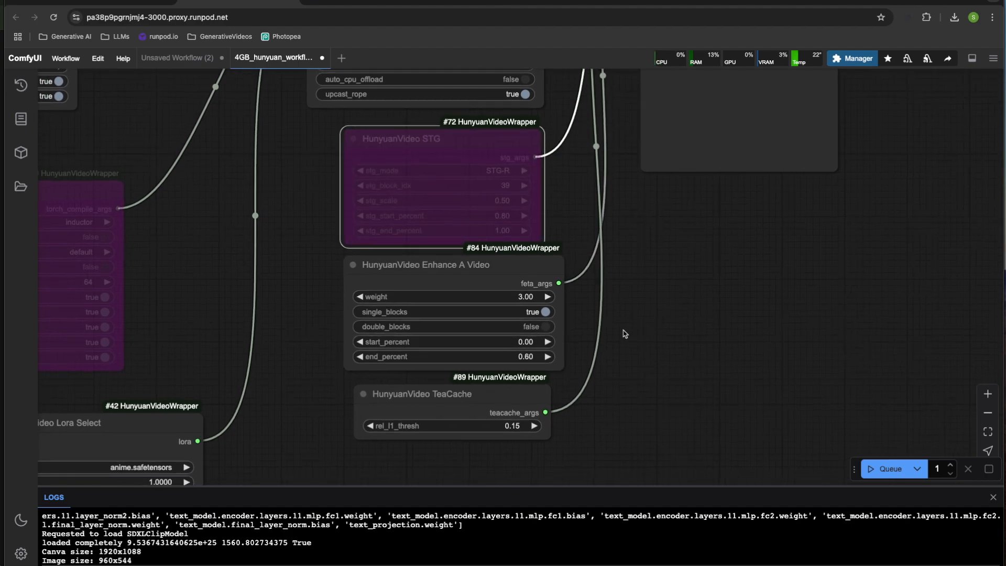
drag(477, 395, 482, 402)
click(502, 275)
click(456, 402)
click(481, 273)
click(481, 402)
click(481, 273)
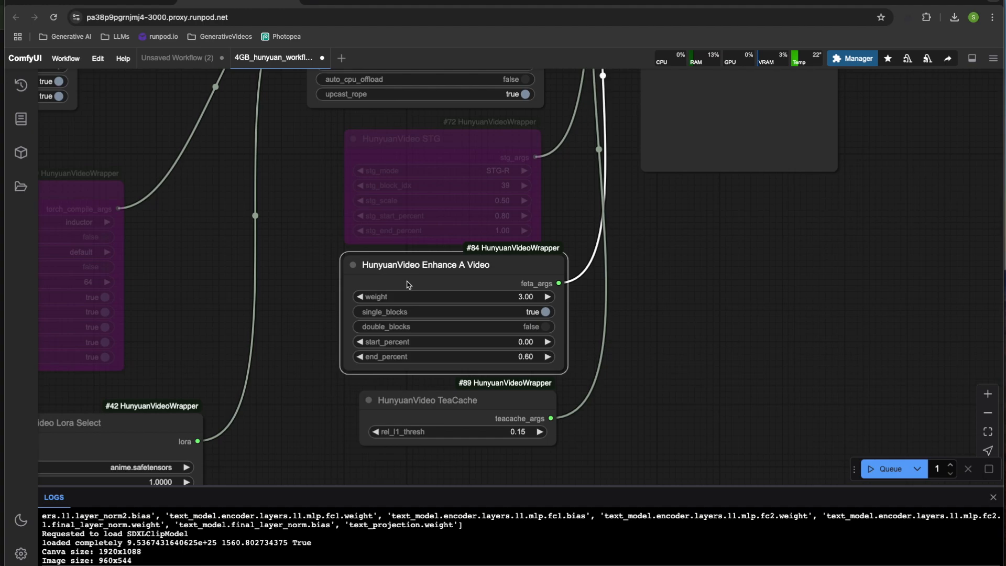
drag(447, 401, 448, 412)
drag(451, 273, 456, 280)
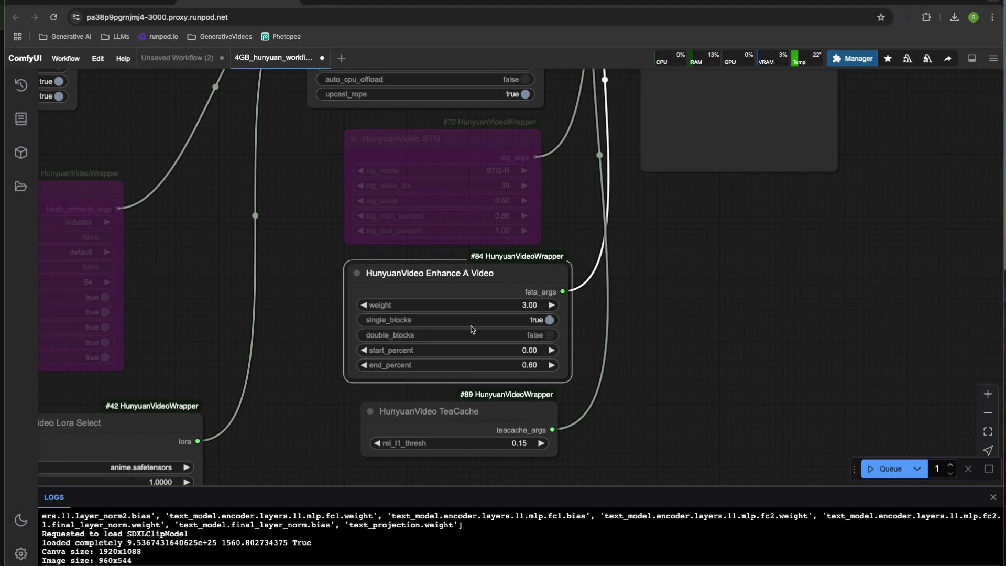
Move the HunyuanVideo Enhance A Video node slightly upward, closer to the STG node.
click(657, 404)
click(454, 277)
click(749, 341)
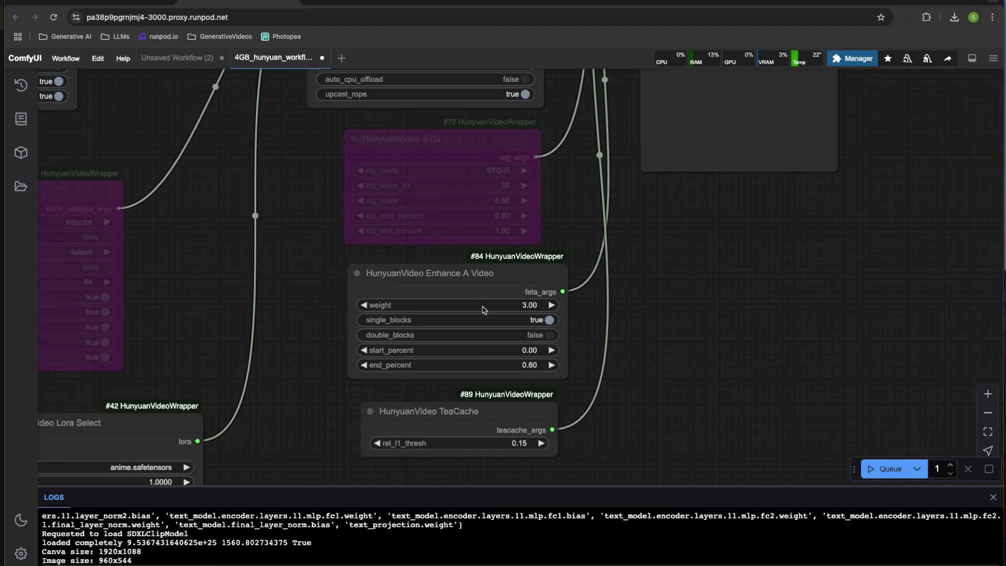
mouse_move(453, 280)
mouse_down()
mouse_move(479, 274)
mouse_move(464, 275)
mouse_up()
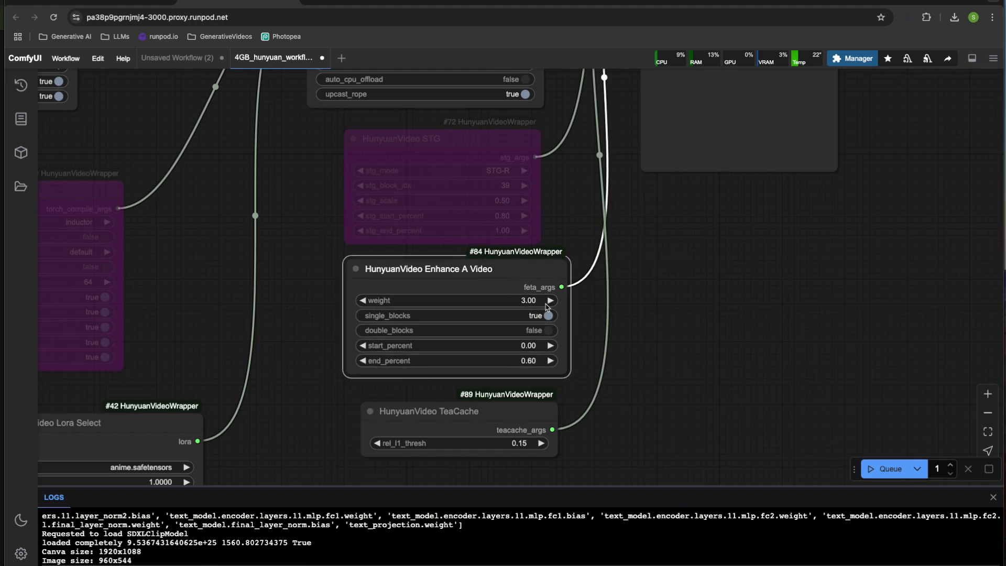
Inspect the weight value of the HunyuanVideo Enhance A Video node and leave it as it is.
click(506, 307)
click(645, 339)
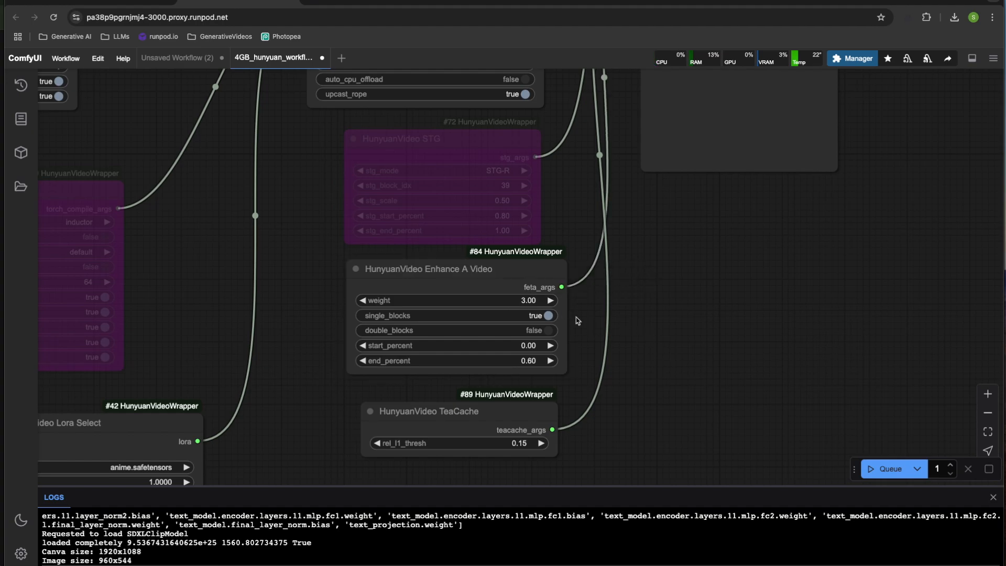
click(523, 302)
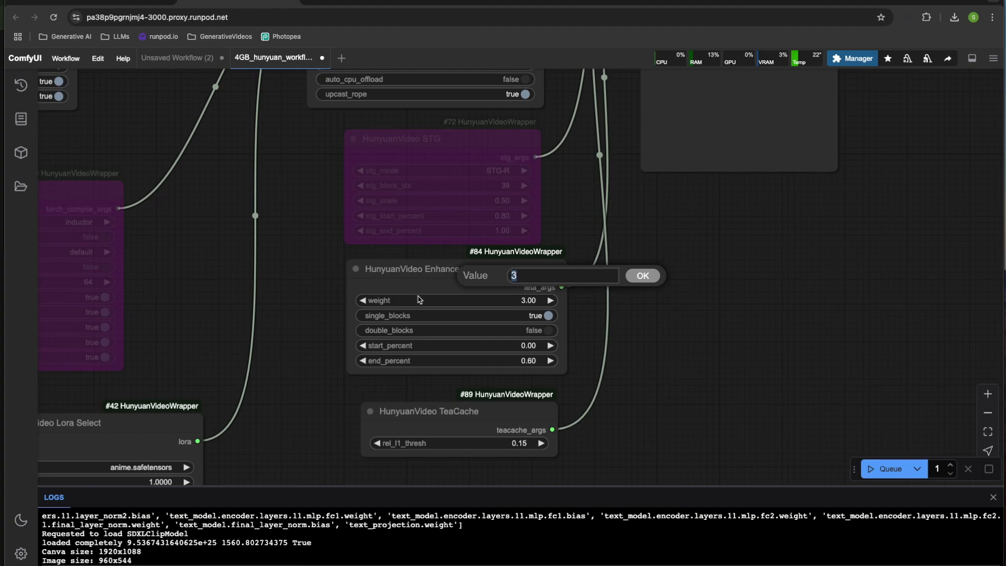
drag(656, 376, 662, 370)
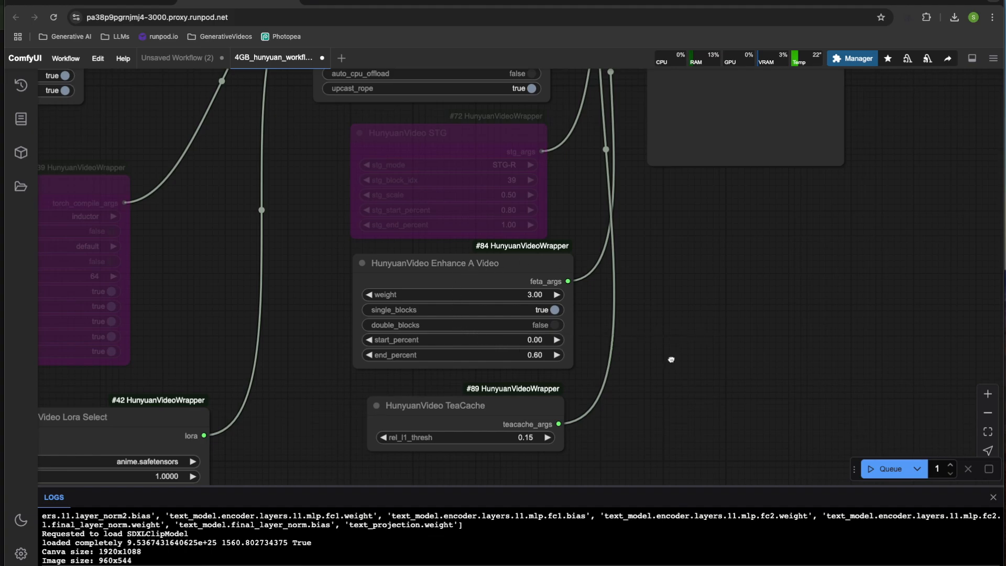
Move the HunyuanVideo TeaCache node slightly upward, closer to the Enhance A Video node.
scroll(673, 349, down, 2)
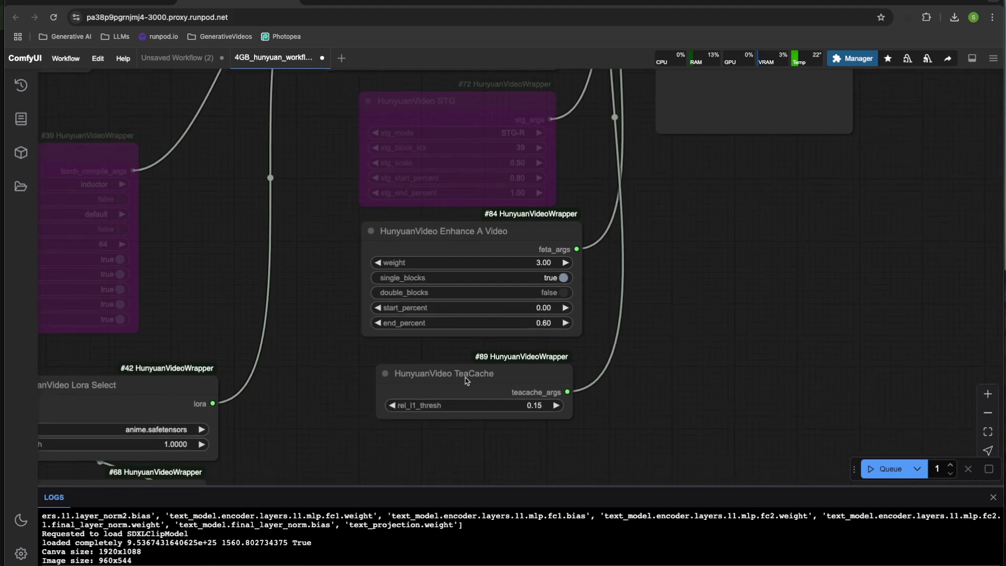
drag(504, 378, 501, 372)
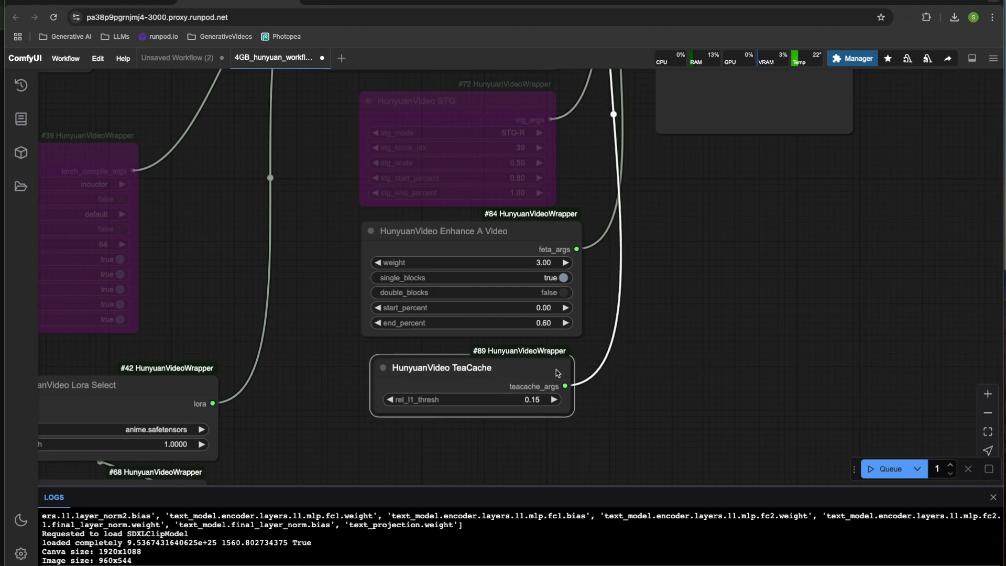
drag(490, 372, 490, 368)
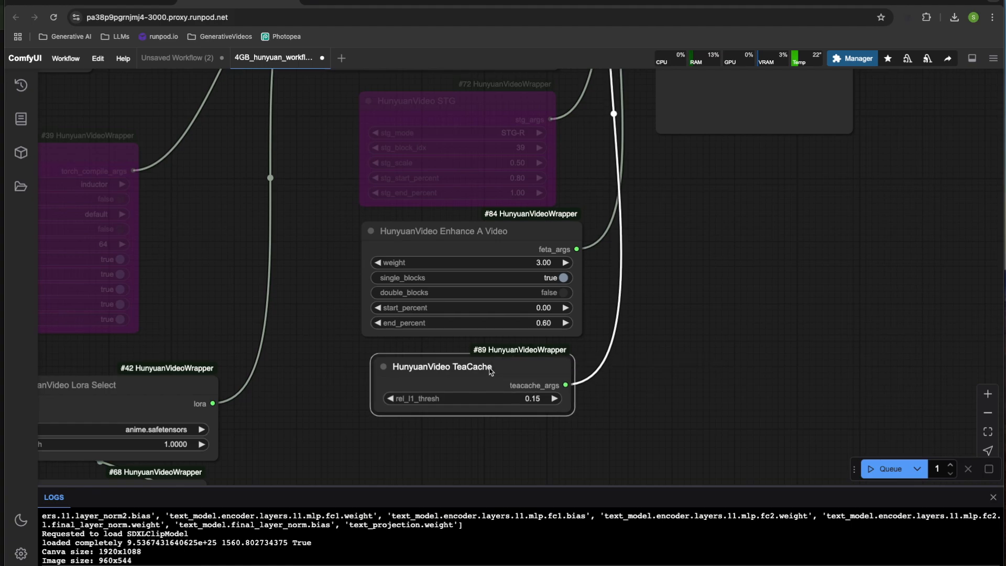
click(672, 367)
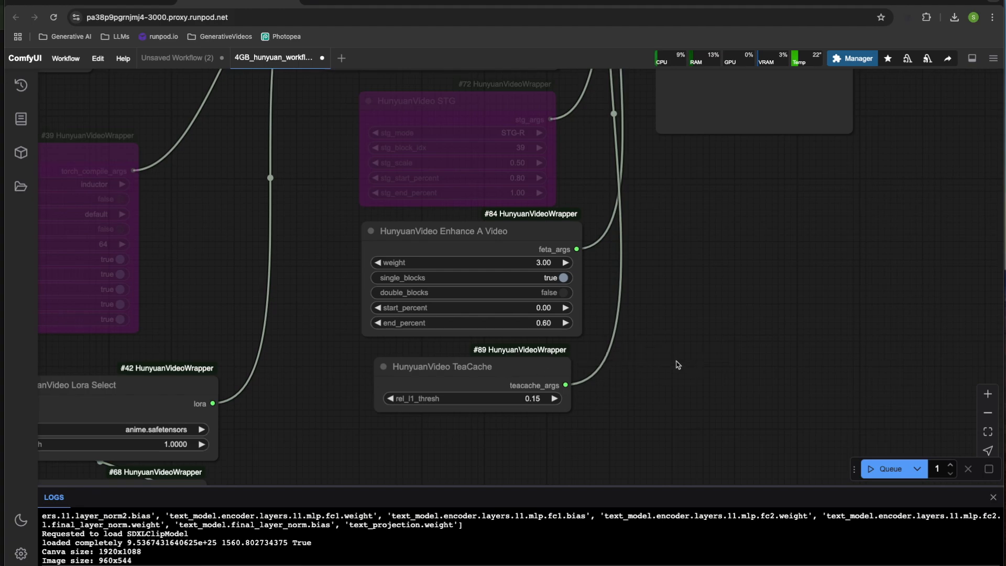
Examine the HunyuanVideo TeaCache node's rel_l1_thresh value and leave it as it is.
drag(721, 305, 694, 318)
scroll(682, 360, down, 2)
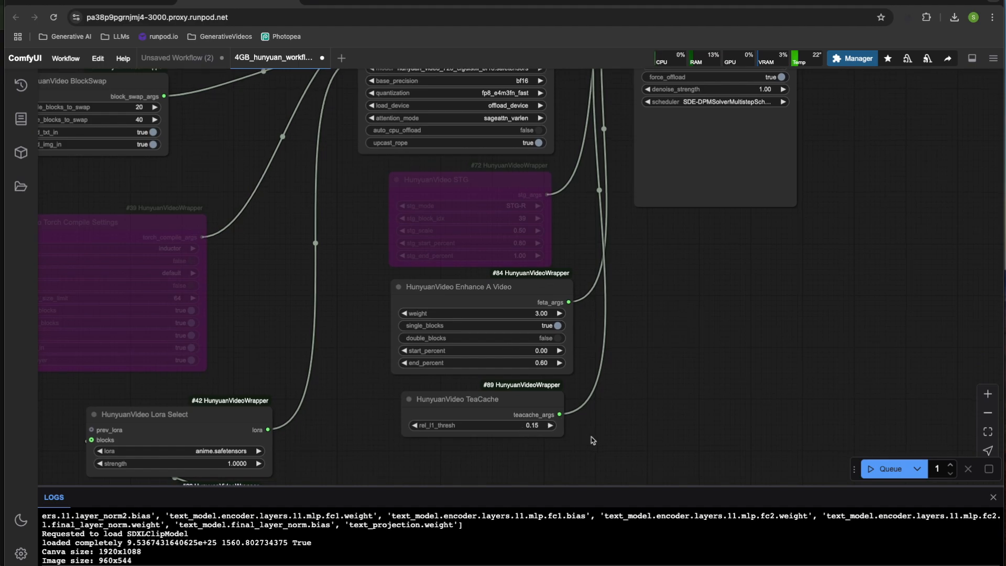
scroll(595, 443, up, 4)
drag(550, 447, 580, 424)
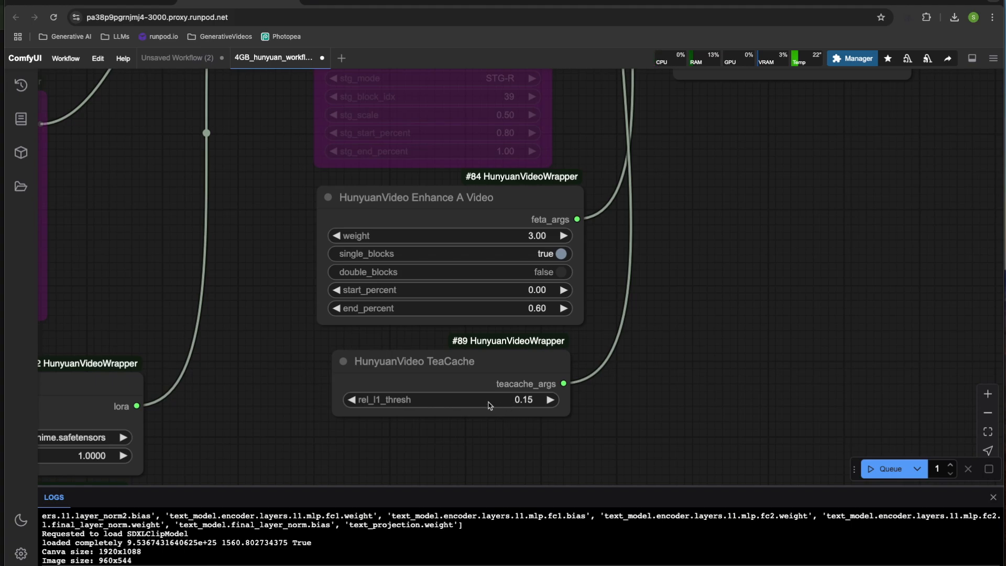
scroll(550, 425, down, 4)
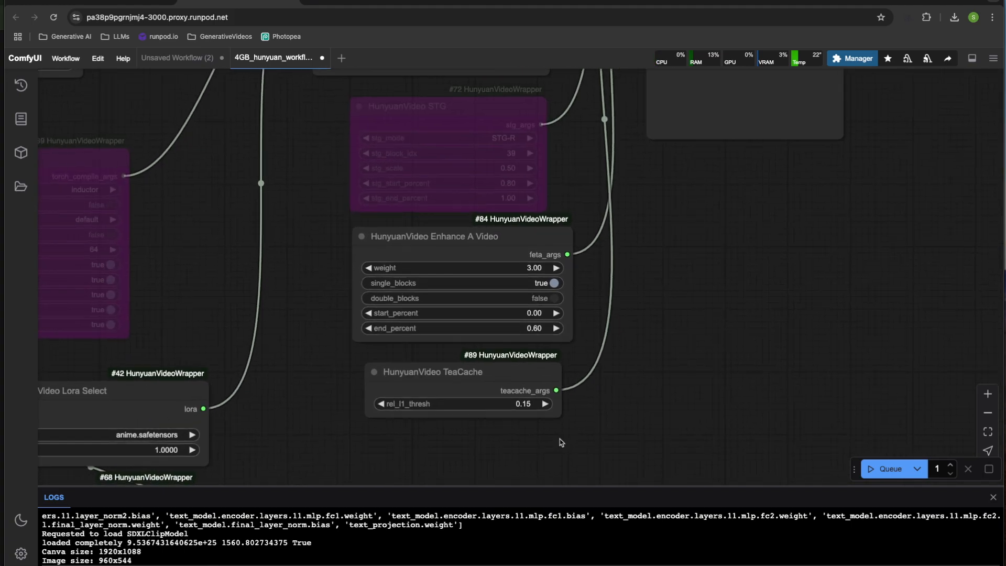
drag(486, 431, 491, 428)
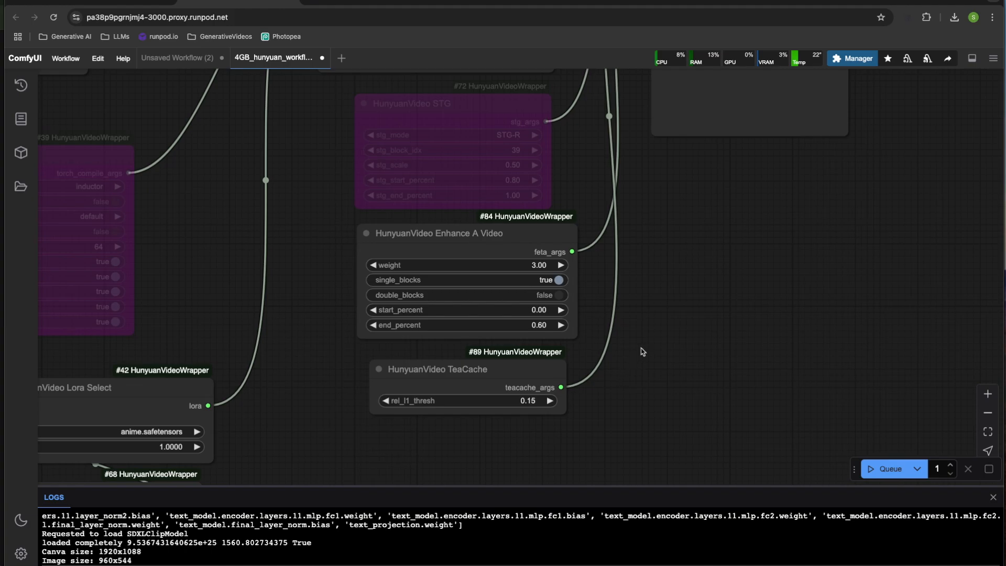
drag(675, 319, 669, 324)
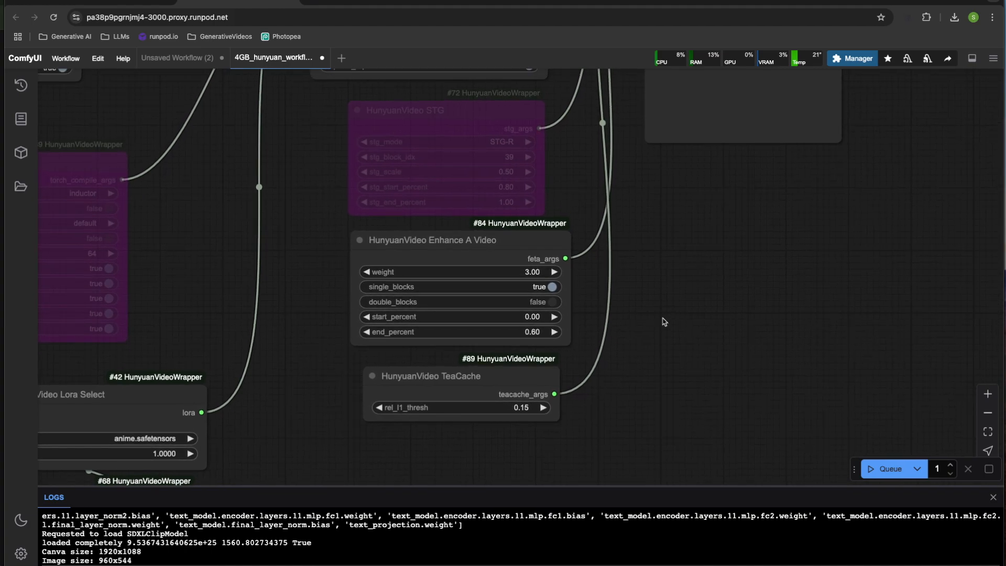
click(437, 414)
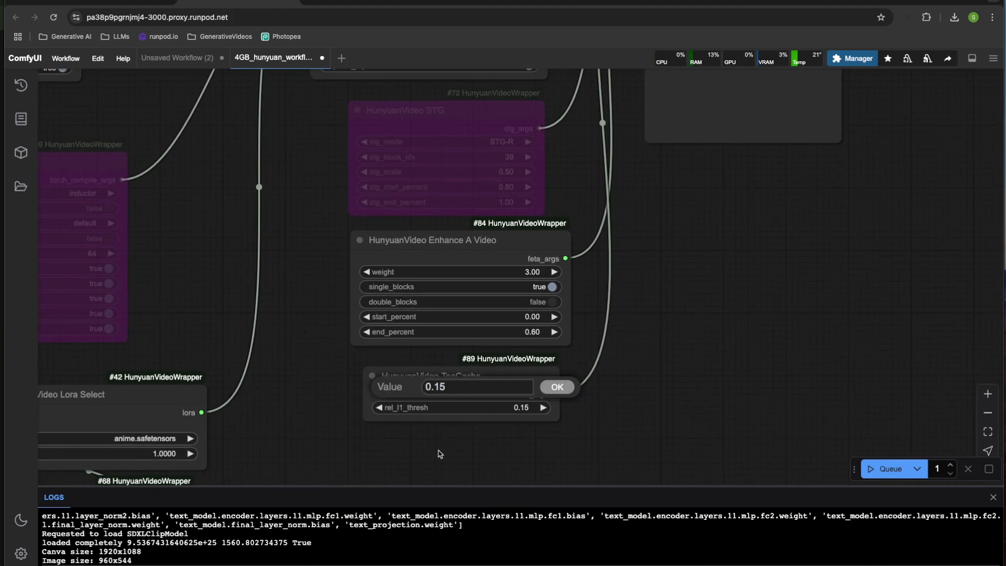
click(450, 413)
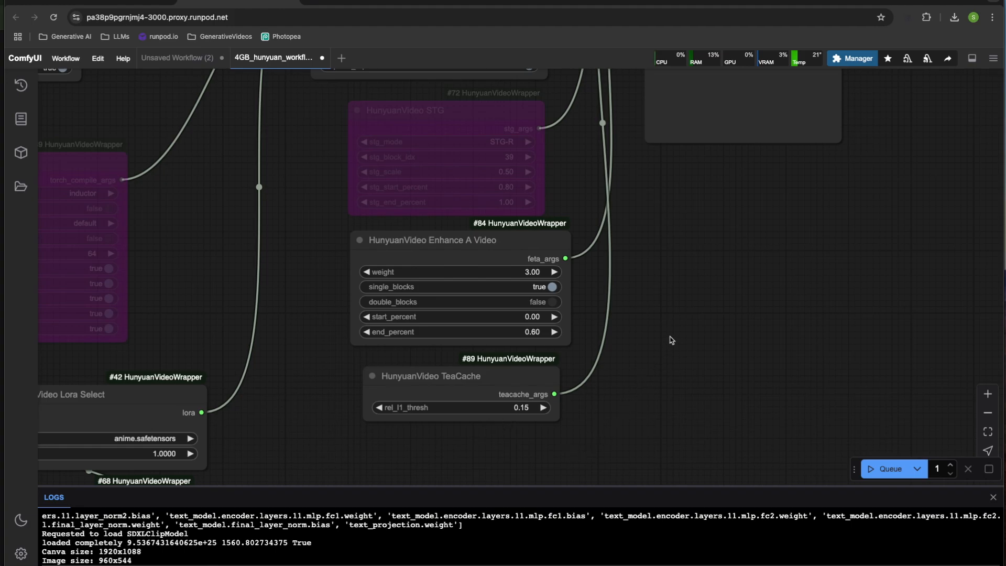
Set the HunyuanVideo Sampler's width to 1280 and height to 720.
drag(671, 275, 604, 309)
scroll(607, 281, down, 2)
drag(779, 198, 693, 346)
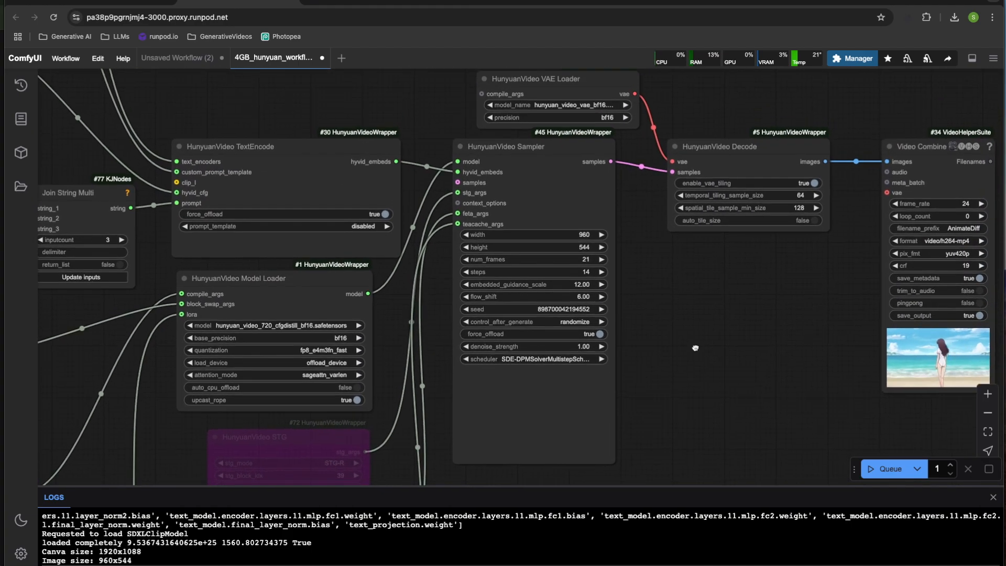
scroll(655, 256, up, 2)
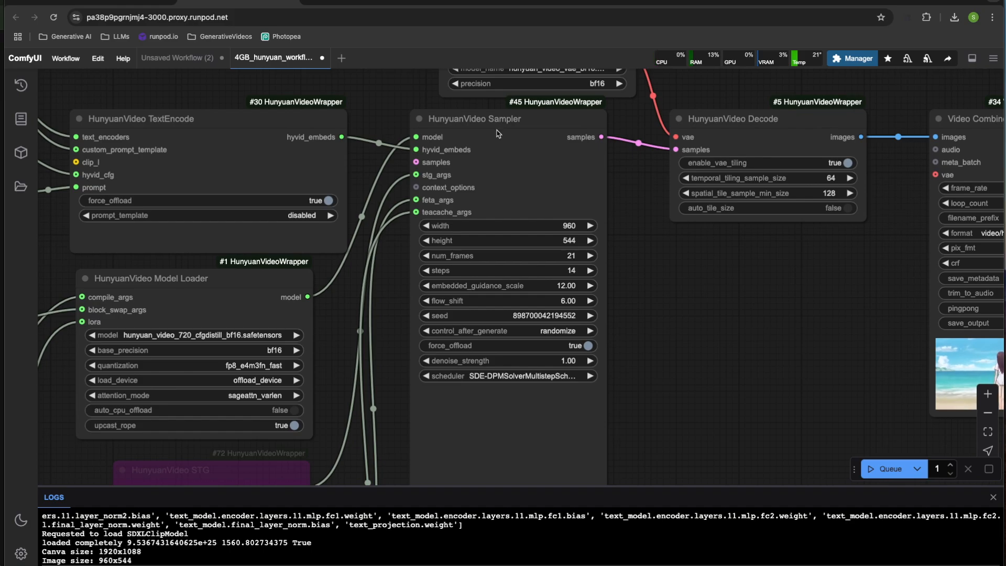
scroll(535, 176, up, 5)
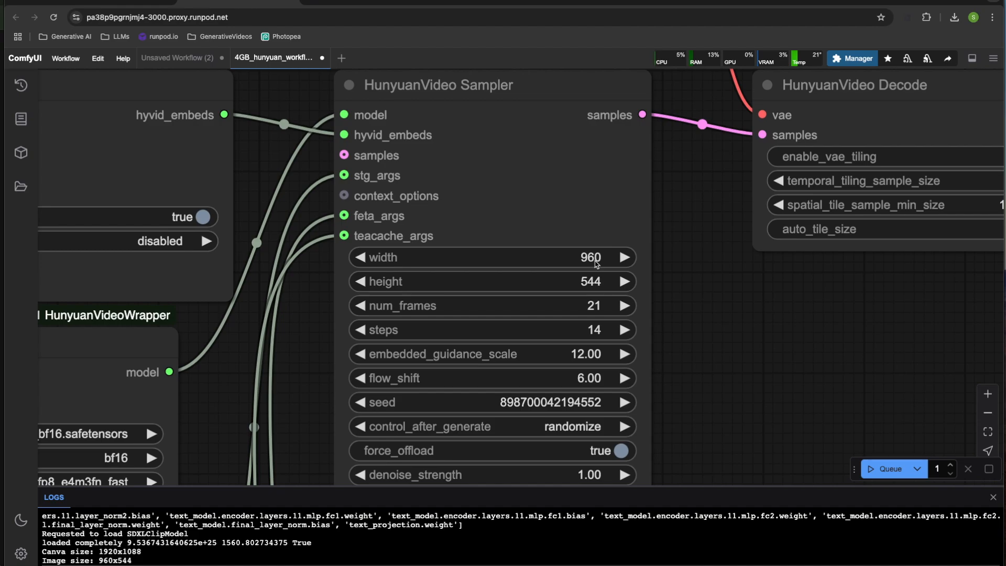
click(528, 260)
text(1280)
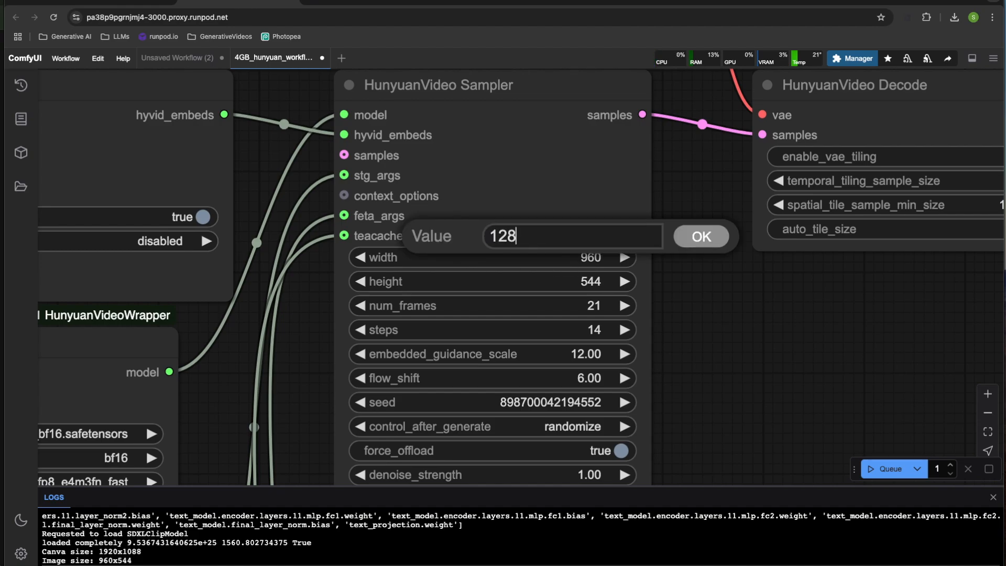
key(Return)
click(572, 287)
text(720)
key(Return)
Set the HunyuanVideo Sampler's resolution back to a width of 960 and a height of 544.
click(574, 262)
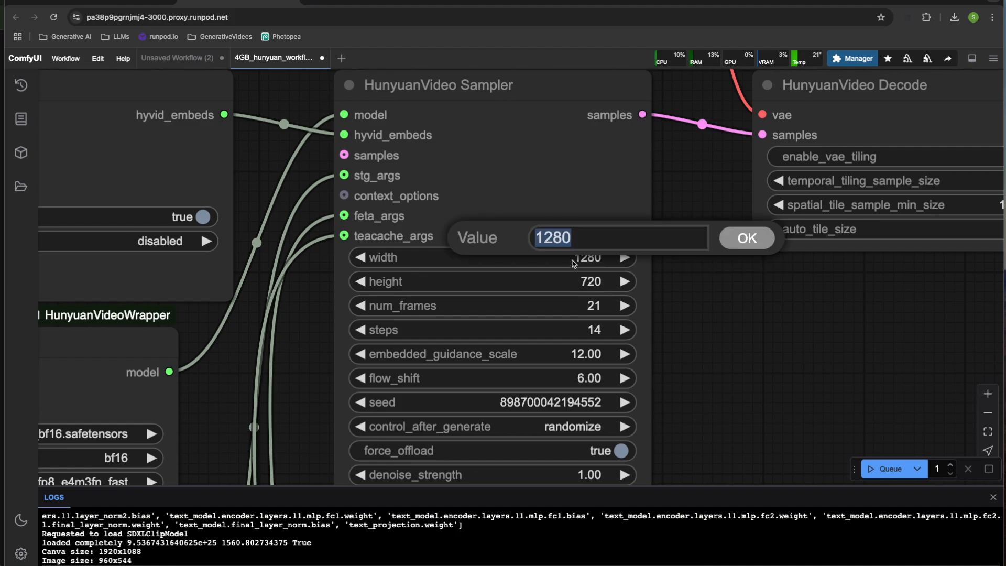
text(960)
key(Return)
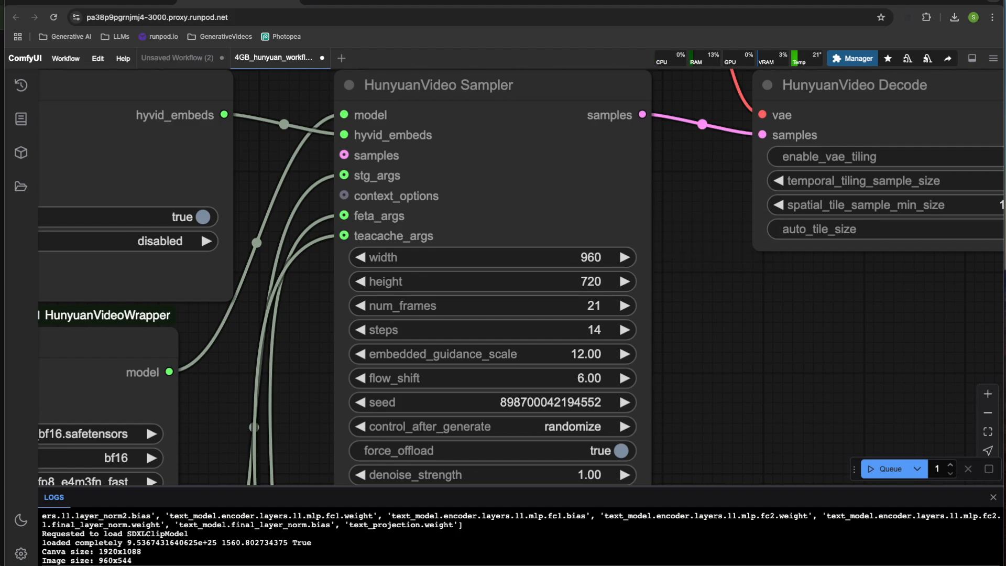
click(583, 283)
text(544)
key(Return)
Examine the HunyuanVideo Sampler's frame count, steps, guidance scale, flow shift, seed and denoise settings.
scroll(681, 330, down, 2)
scroll(690, 323, down, 3)
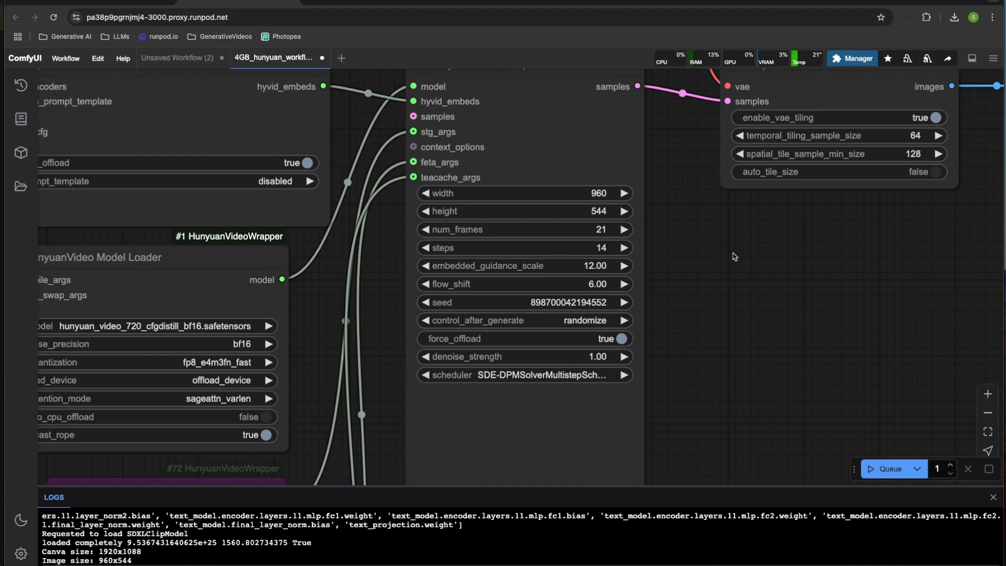
drag(725, 271, 670, 273)
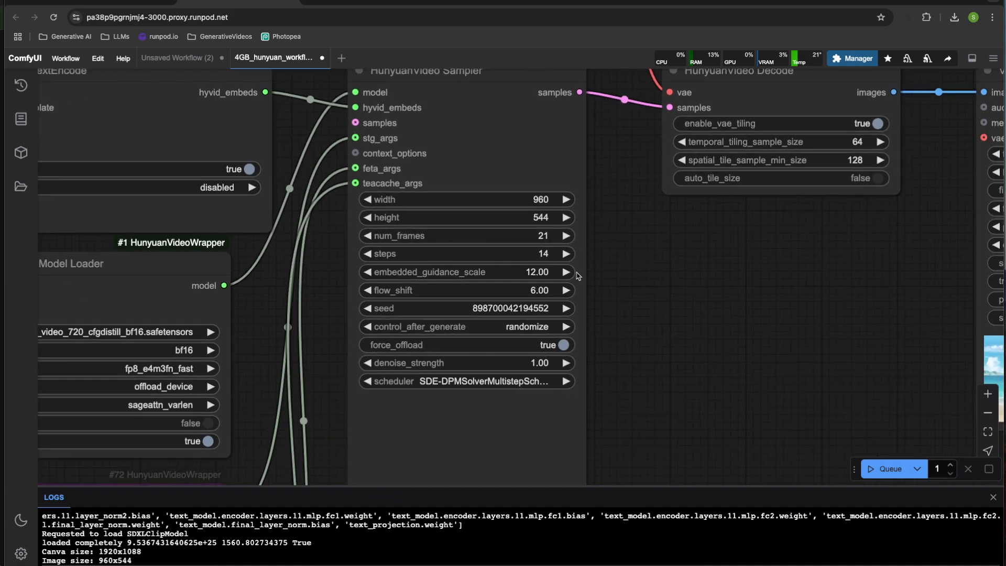
drag(627, 270, 656, 262)
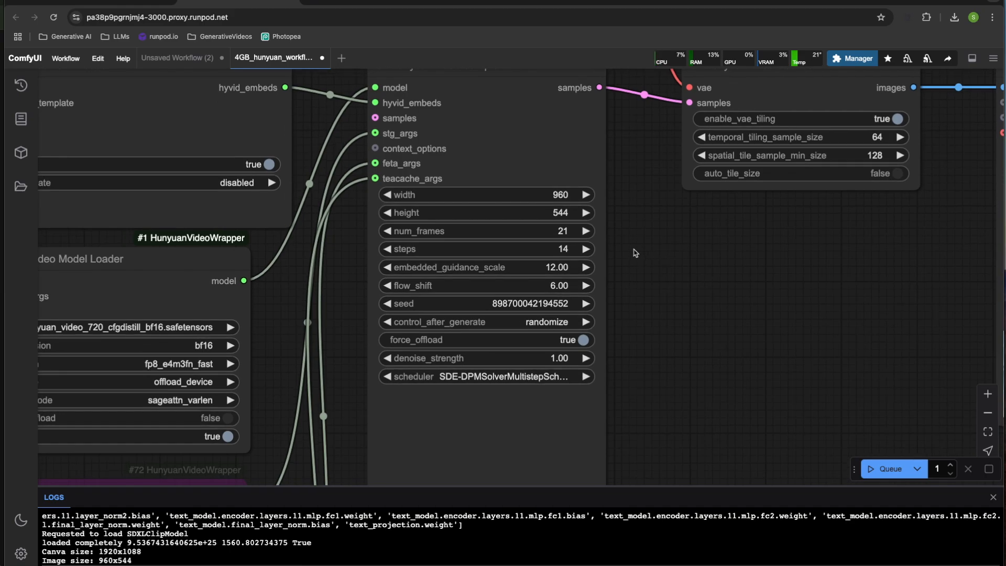
drag(636, 253, 654, 270)
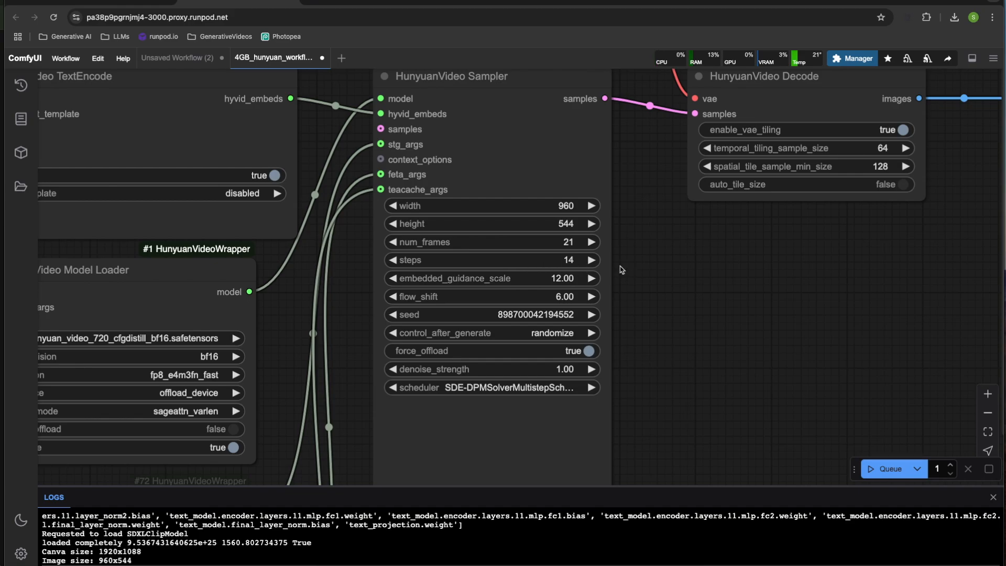
drag(656, 274, 656, 270)
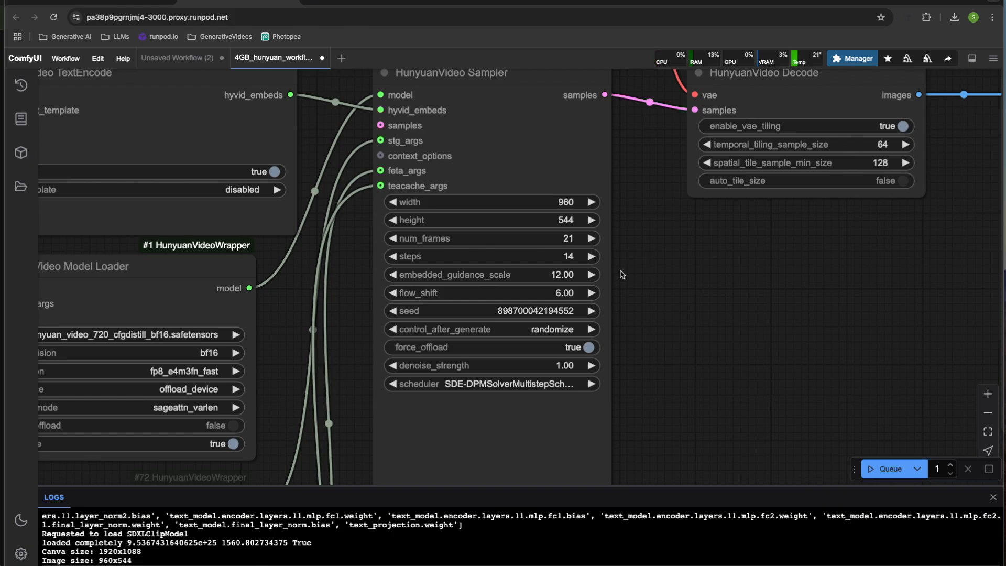
drag(623, 274, 651, 278)
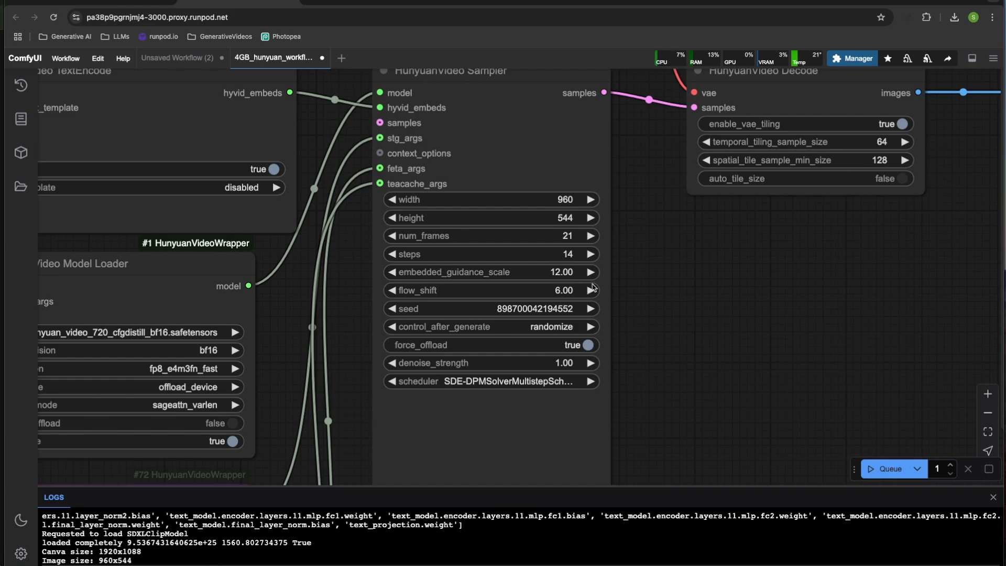
drag(661, 297, 665, 280)
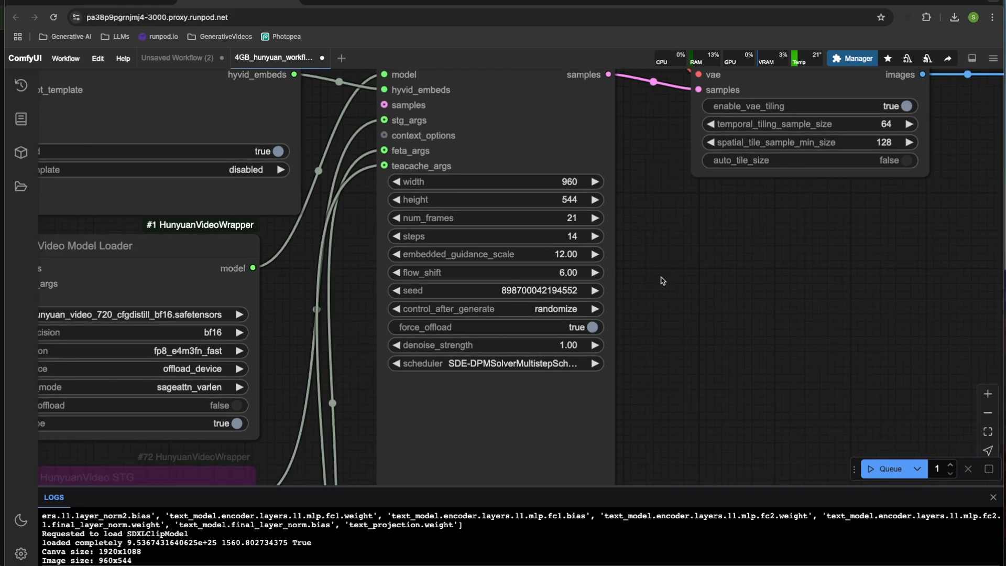
scroll(665, 308, down, 2)
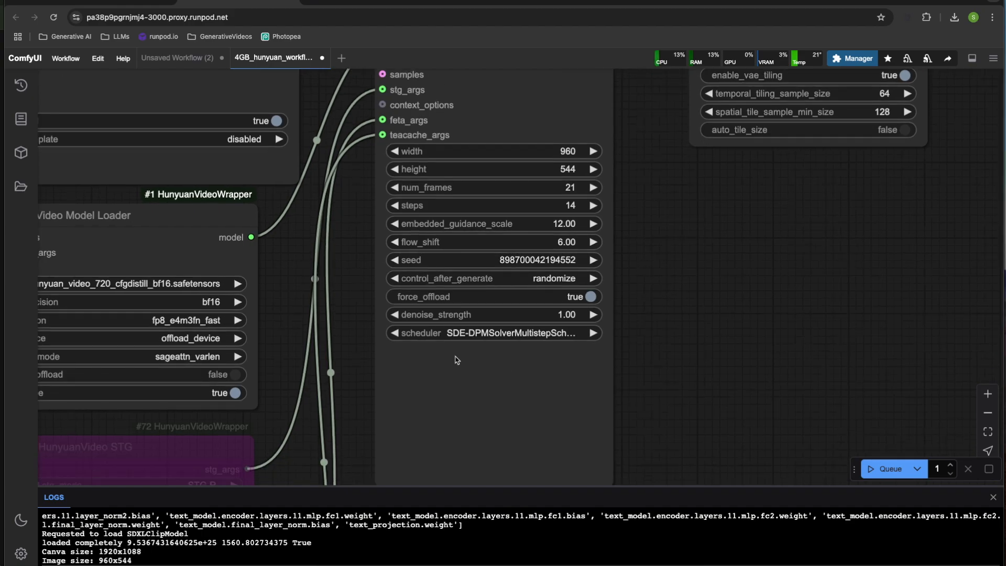
Review the HunyuanVideo Sampler's scheduler options and keep SDE-DPMSolverMultistepScheduler selected.
click(531, 336)
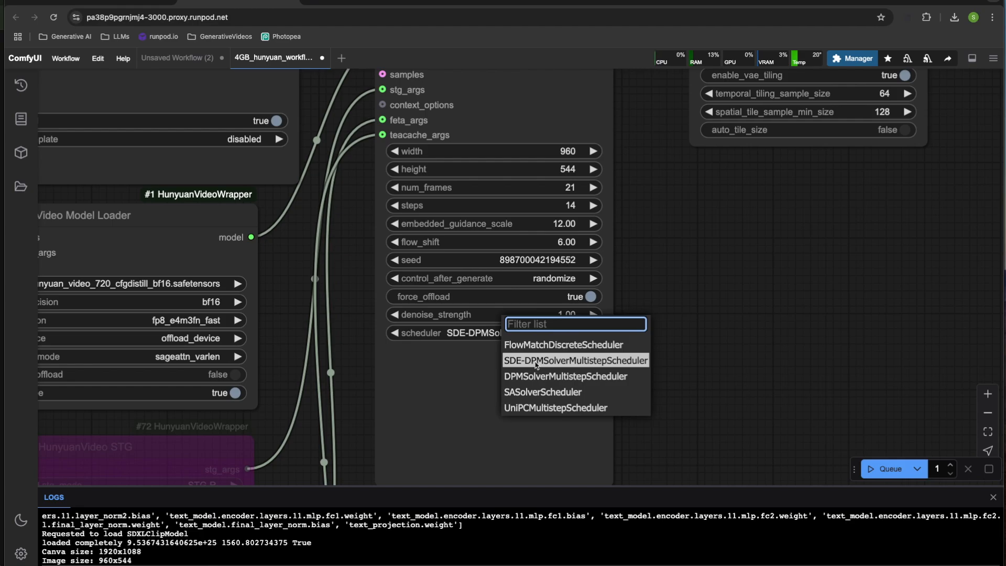
click(536, 362)
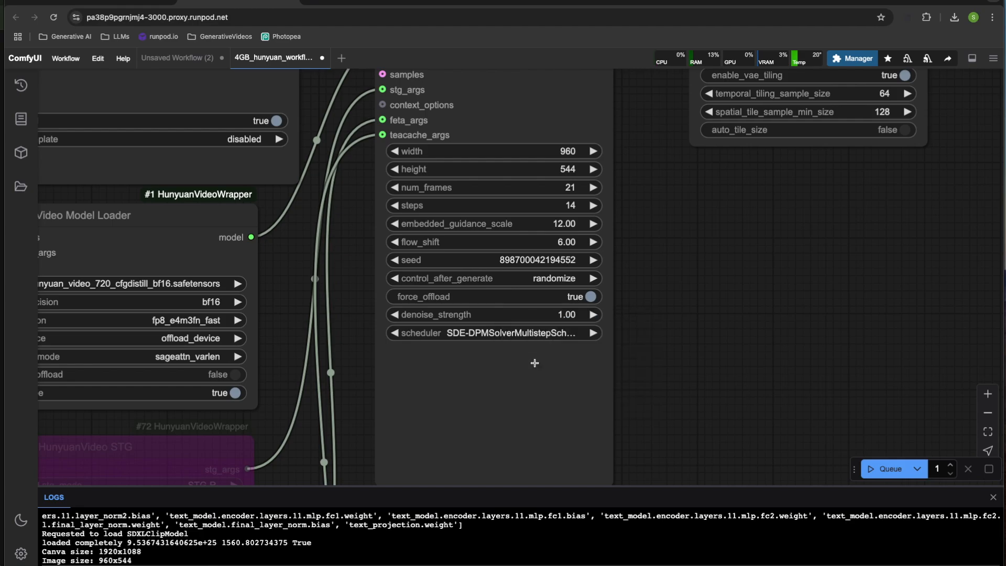
click(527, 335)
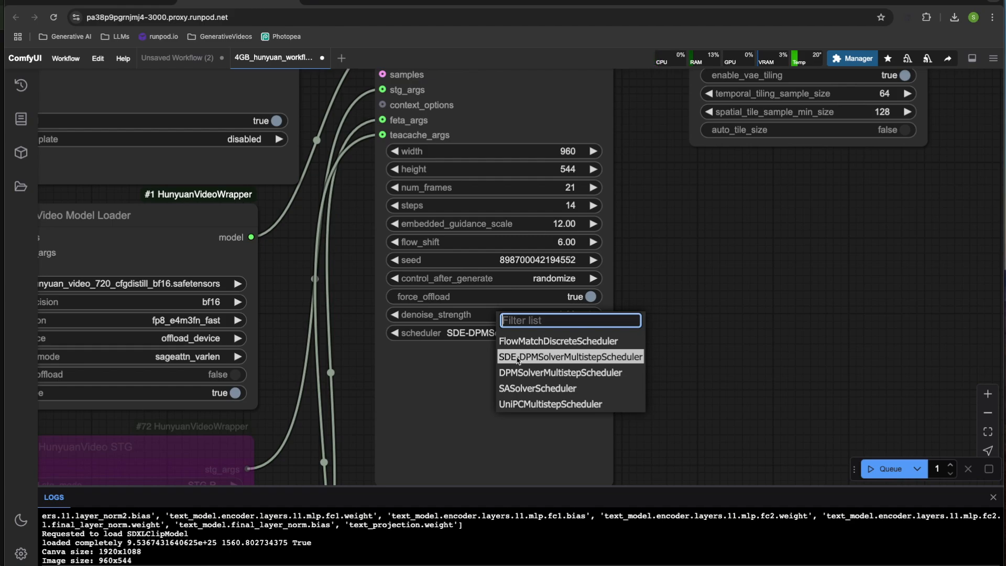
click(517, 360)
Set spatial_tile_sample_min_size to 256 in the HunyuanVideo Decode node.
drag(828, 218, 497, 393)
scroll(500, 380, up, 3)
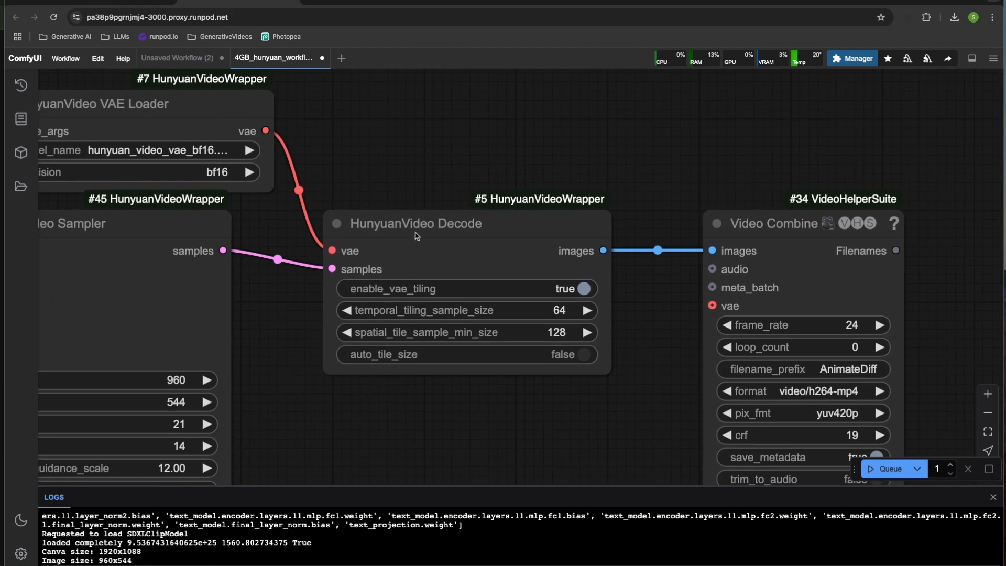
click(544, 331)
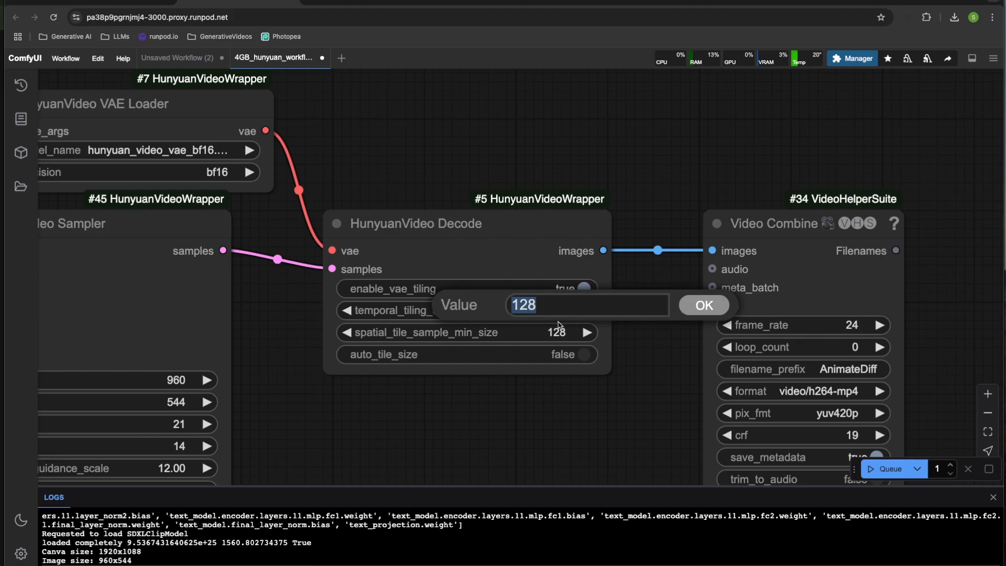
text(256)
key(Return)
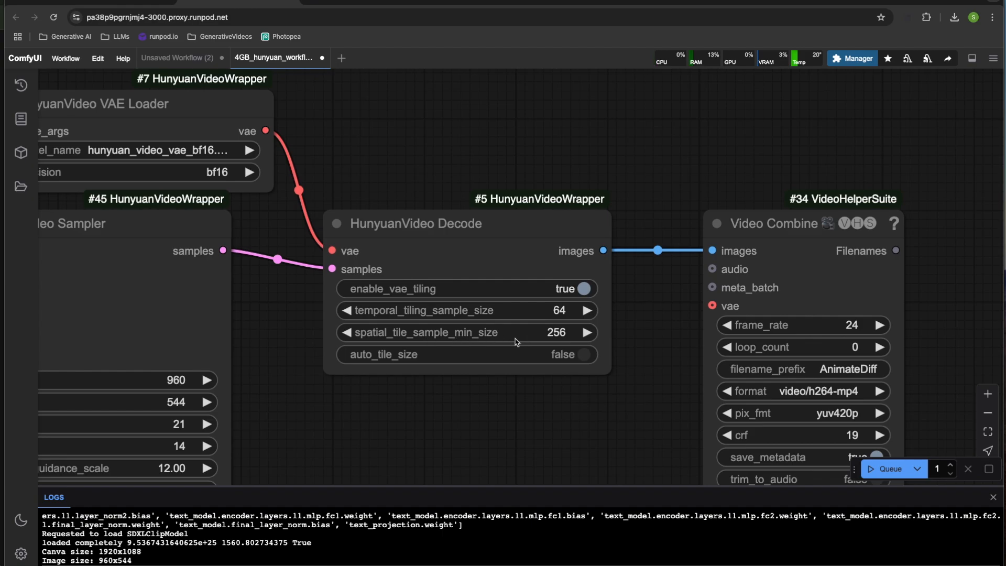
Set the HunyuanVideo Decode node's spatial_tile_sample_min_size back to 128.
click(555, 335)
text(12)
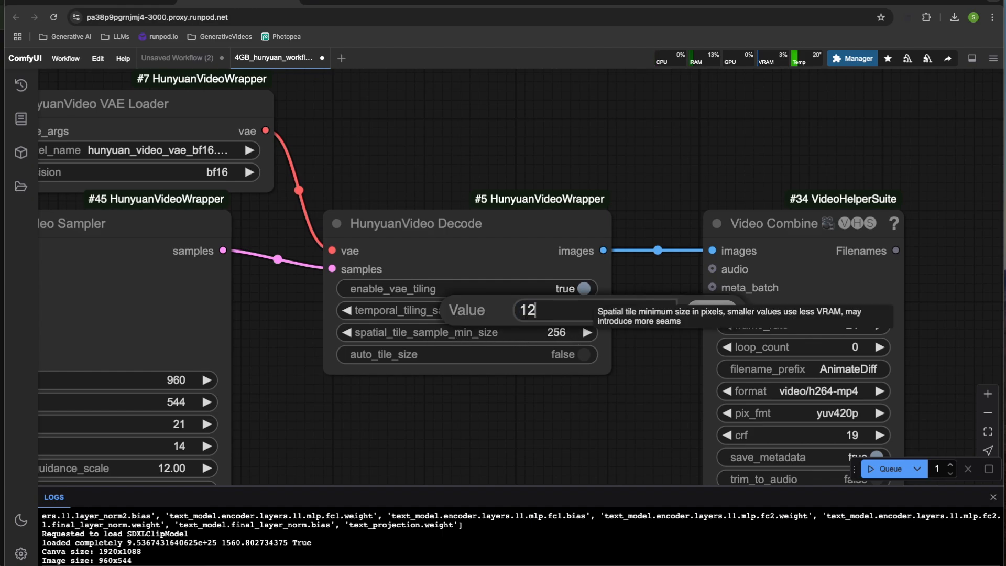
text(8)
key(Return)
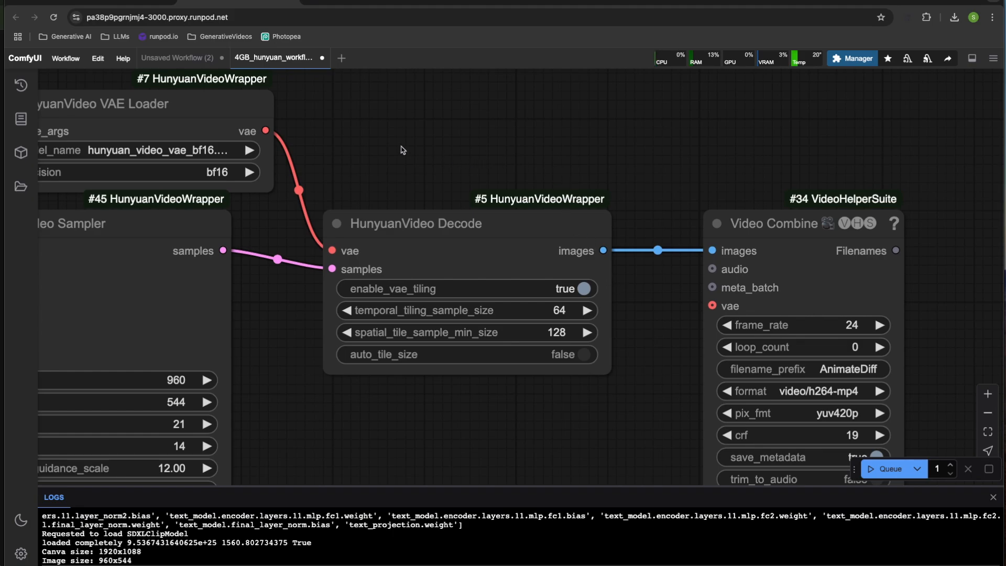
Look over the workflow's prompt strings, TextEncode, Model Loader and BlockSwap nodes.
scroll(400, 161, down, 3)
drag(318, 396, 565, 339)
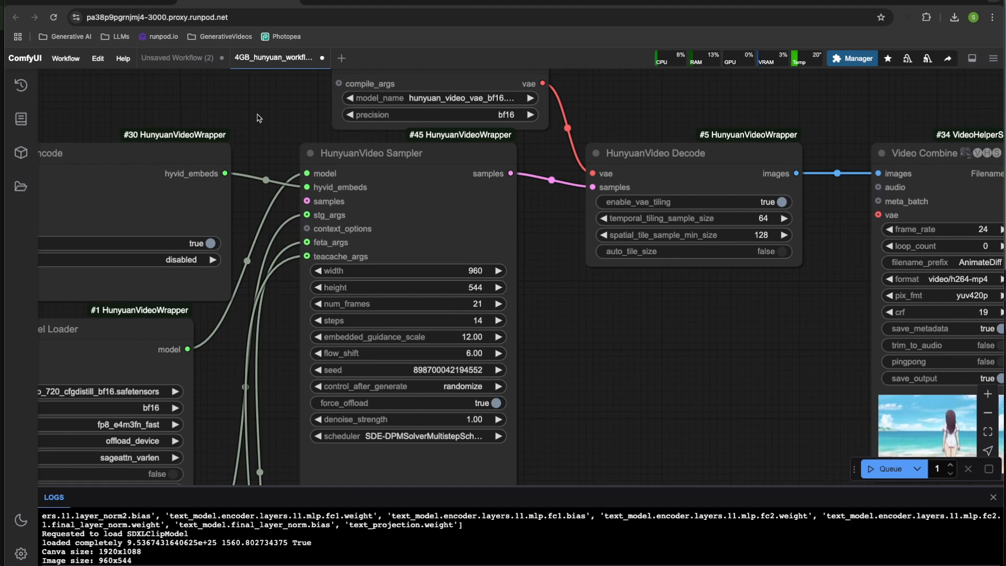
drag(229, 108, 463, 140)
drag(280, 115, 476, 135)
scroll(435, 129, down, 3)
drag(320, 173, 367, 144)
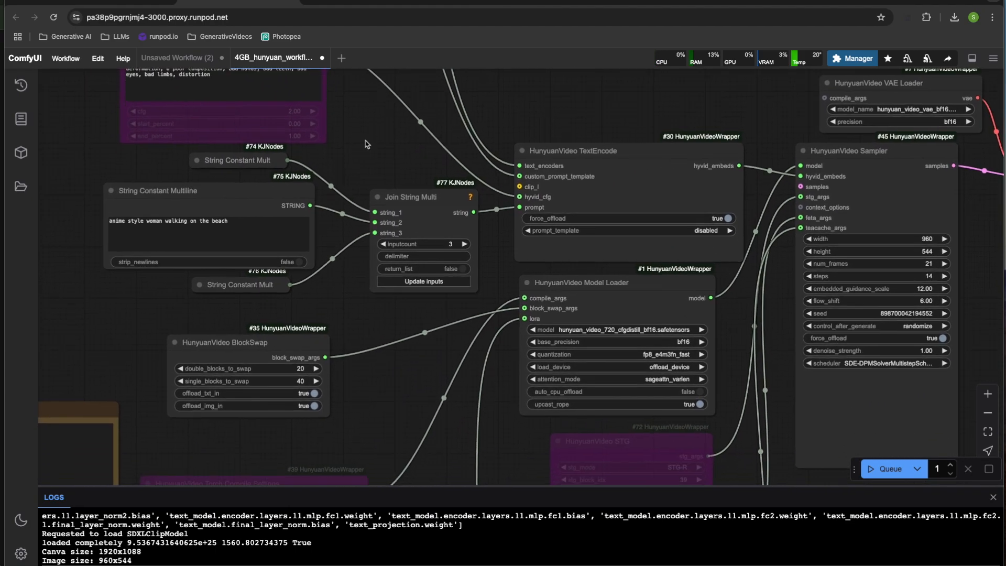
drag(337, 321, 349, 258)
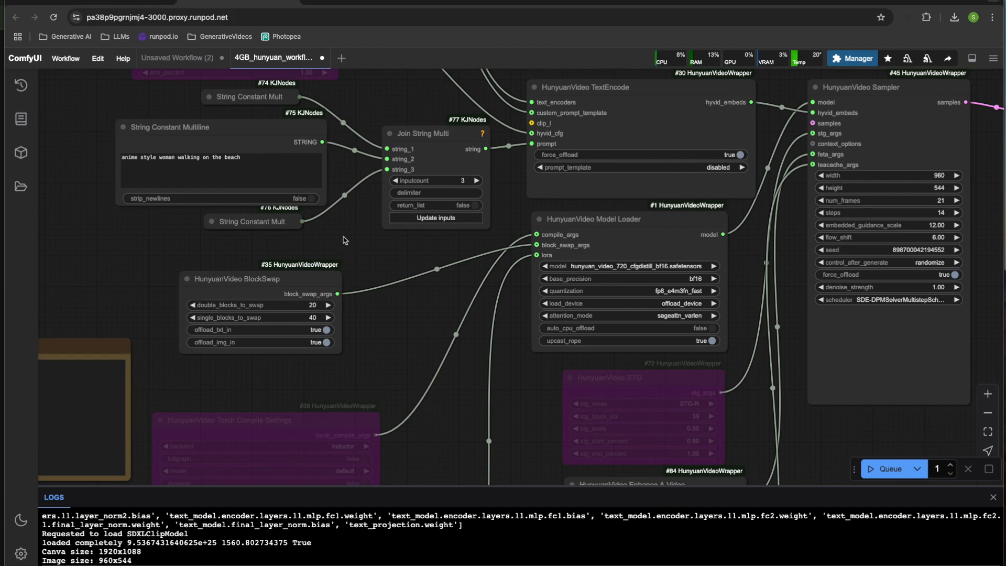
scroll(345, 241, up, 3)
scroll(345, 240, right, 3)
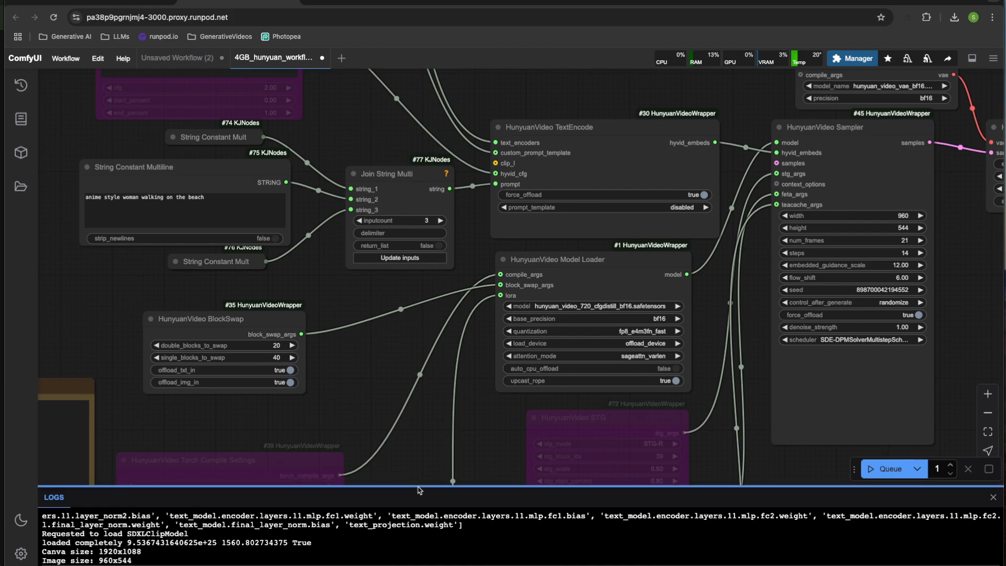
Enlarge the logs area and check the video generation run's maximum reserved memory there.
drag(415, 488, 389, 445)
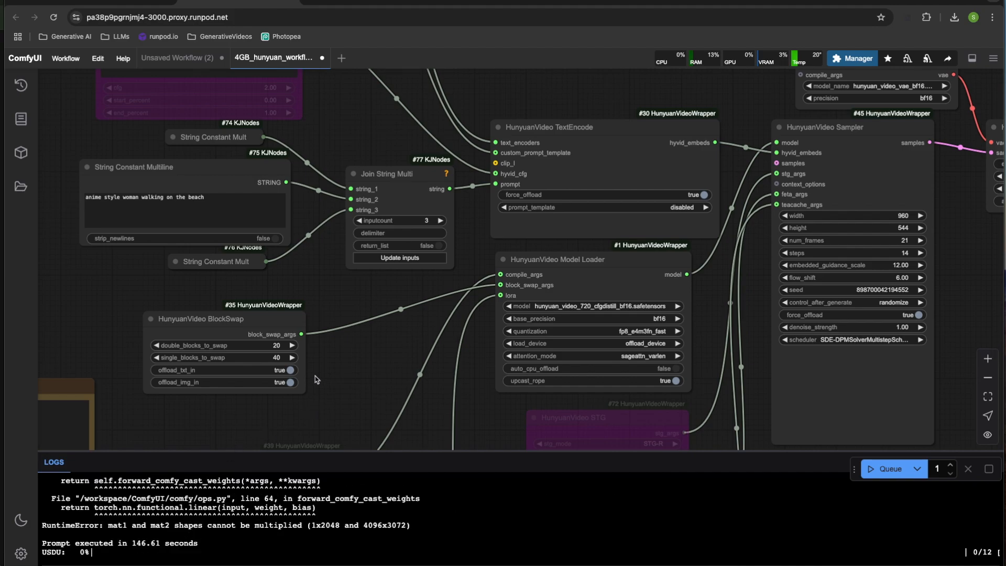
drag(349, 369, 210, 310)
drag(623, 435, 602, 434)
scroll(614, 435, down, 2)
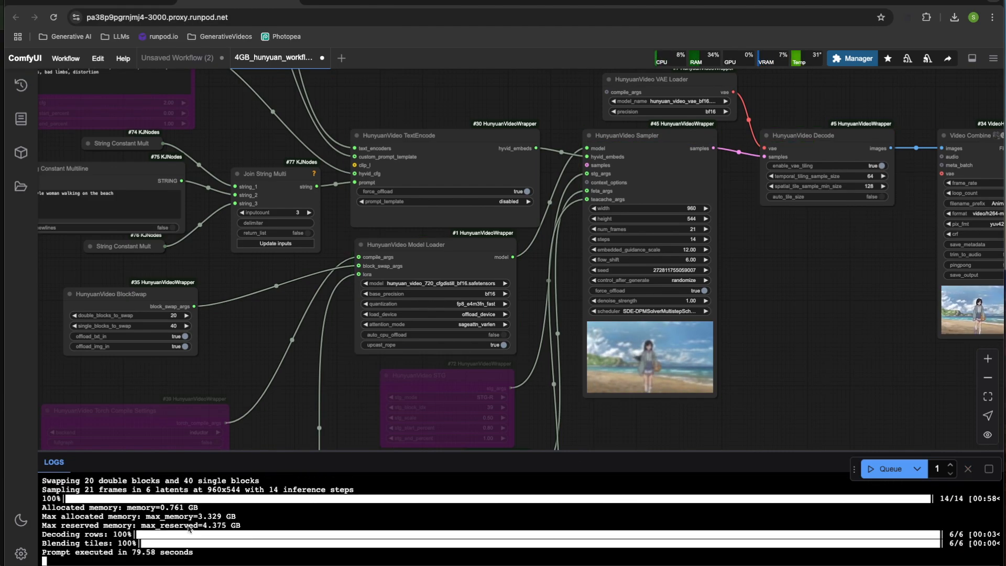
drag(231, 280, 294, 443)
drag(309, 207, 322, 338)
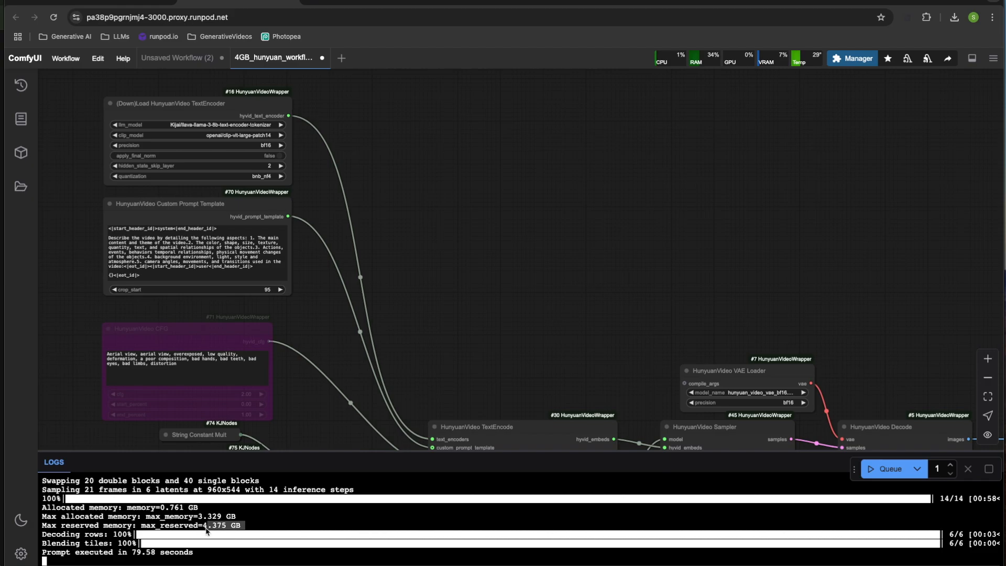
Set the HunyuanVideo Sampler's width to 720 and height to 432.
scroll(473, 327, down, 5)
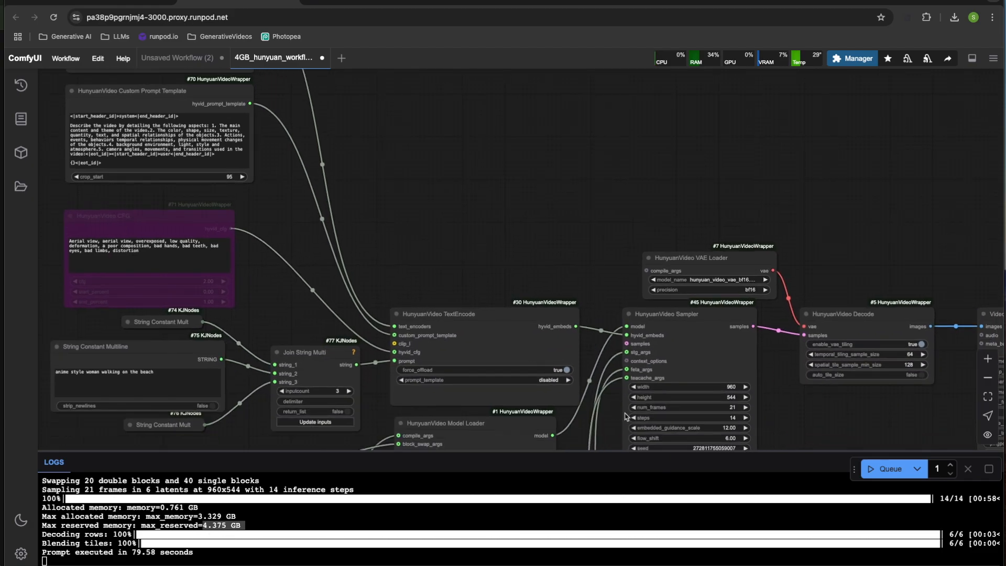
scroll(844, 430, down, 8)
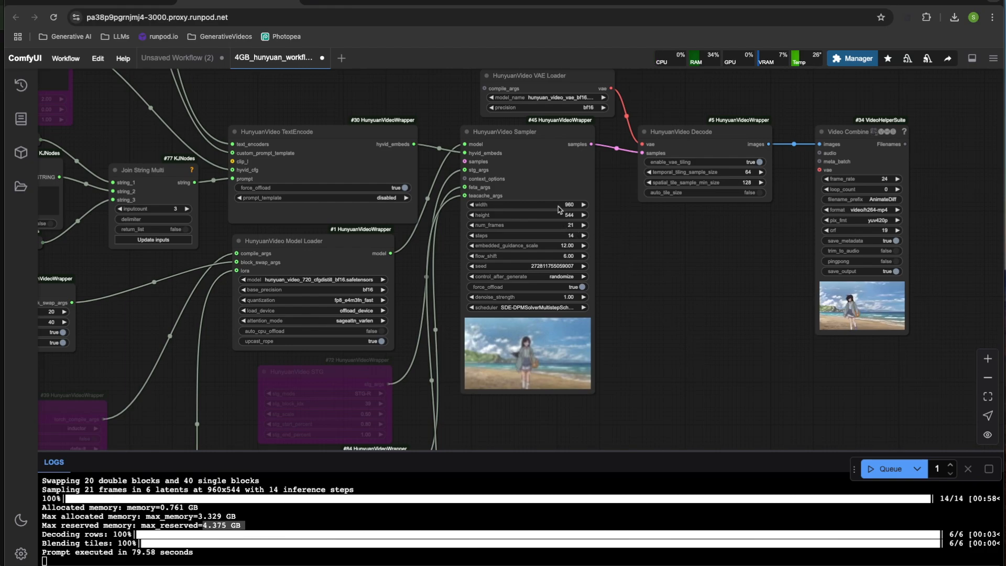
scroll(631, 243, up, 2)
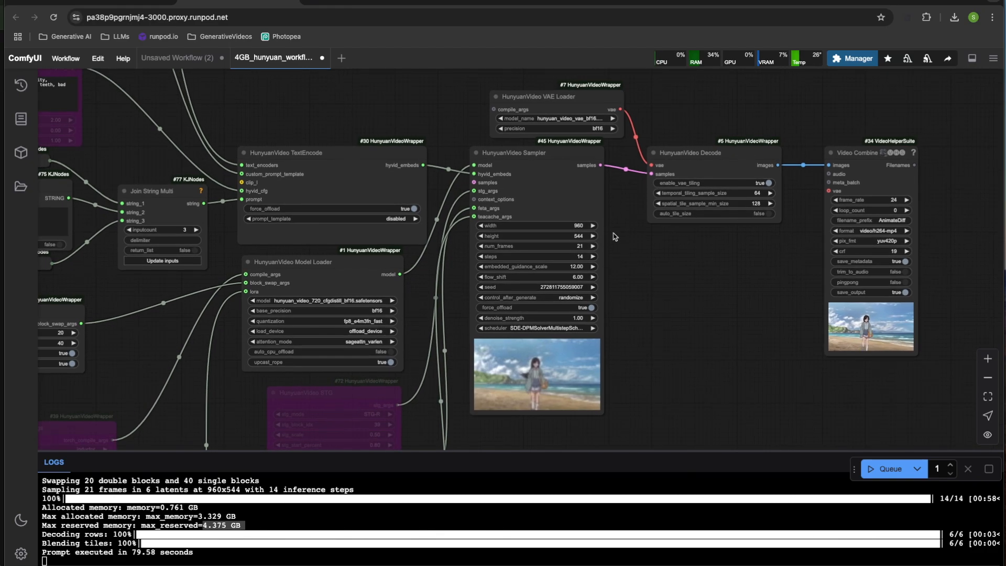
click(573, 229)
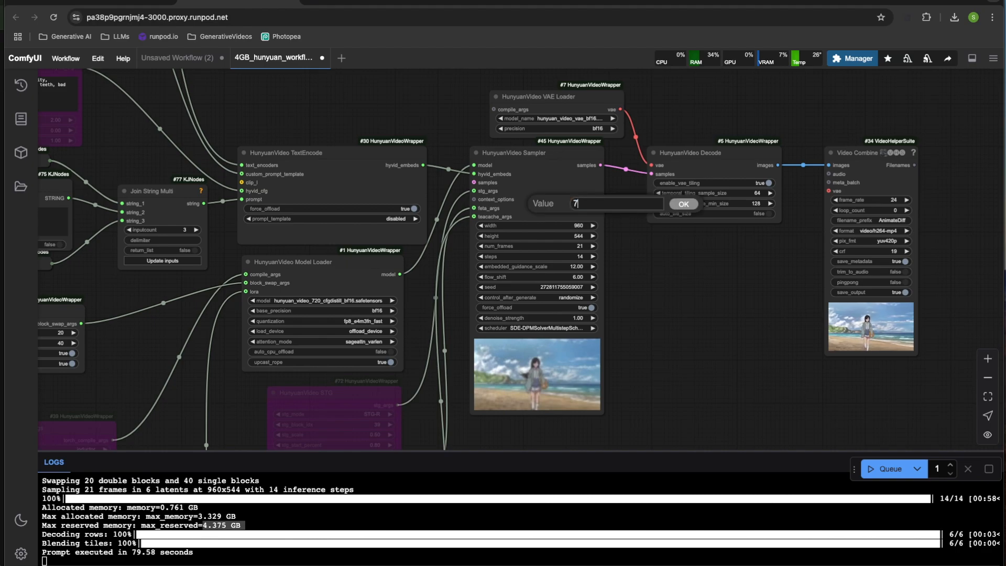
key(Return)
click(580, 235)
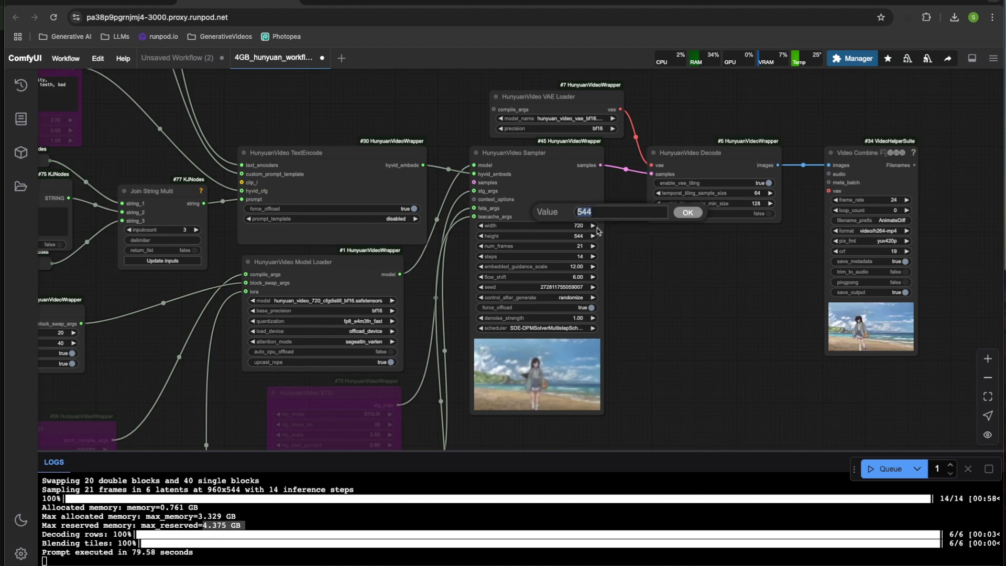
text(432)
key(Return)
drag(305, 134, 517, 249)
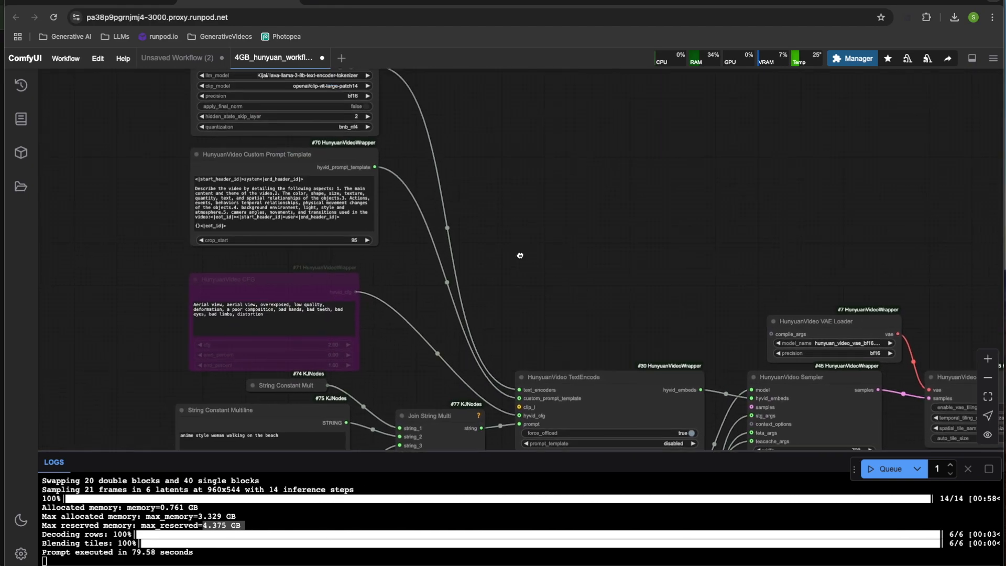
Inspect the video generated at 720×432 and check the run's maximum reserved memory in the logs.
scroll(517, 249, down, 3)
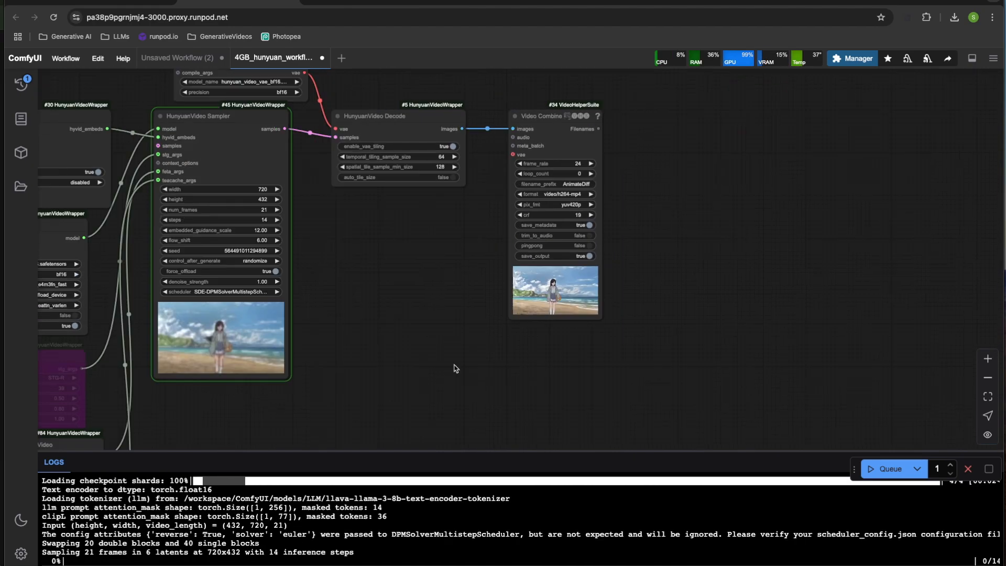
scroll(684, 255, up, 5)
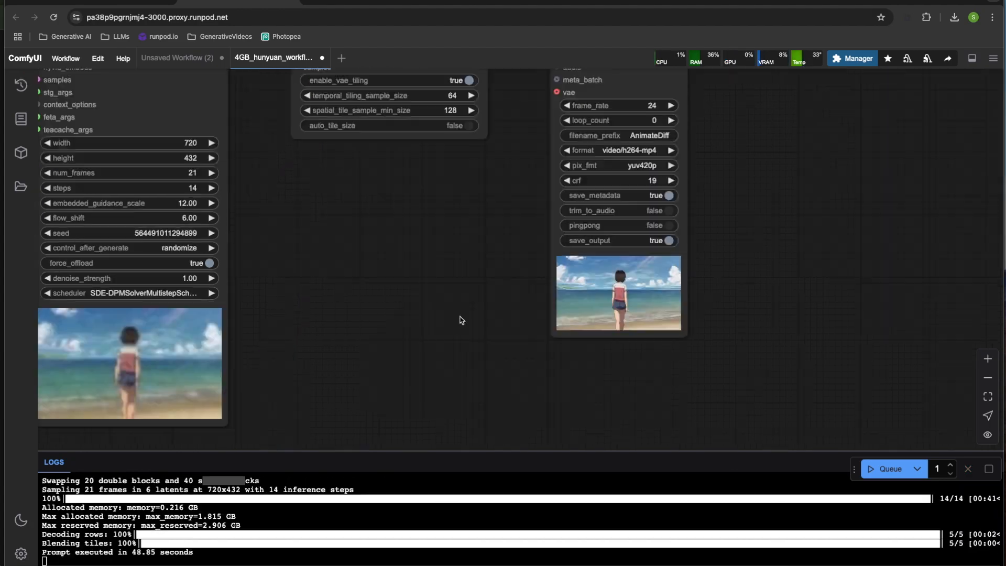
scroll(408, 360, up, 2)
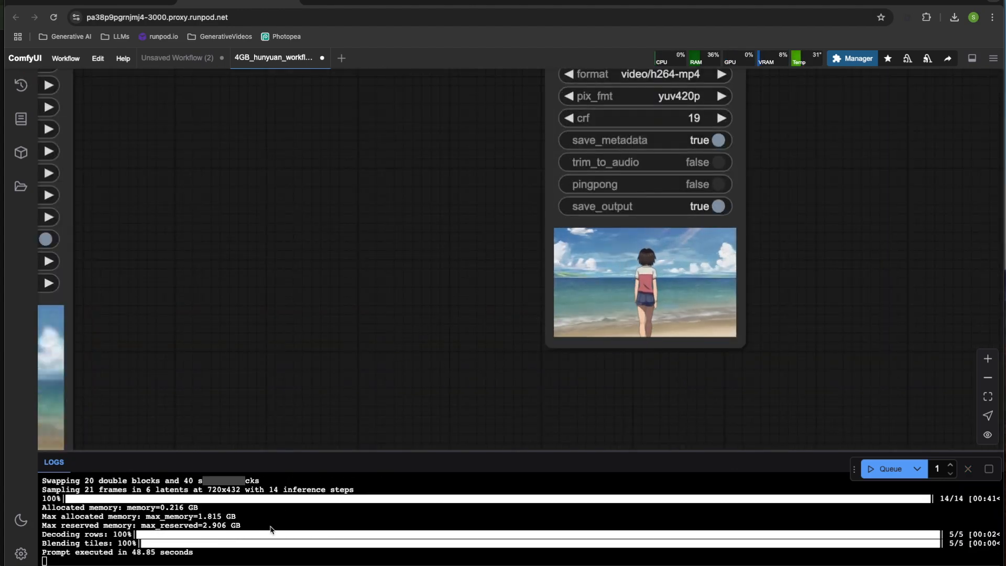
drag(271, 530, 43, 529)
drag(227, 273, 448, 341)
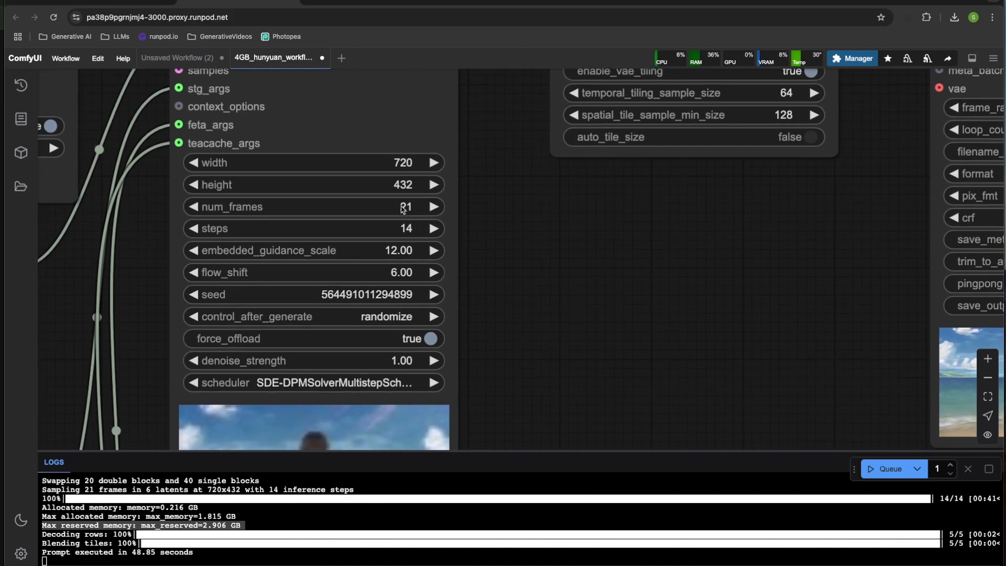
Set the HunyuanVideo Model Loader's quantization to fp8_e4m3fn.
scroll(536, 328, down, 4)
drag(555, 357, 743, 274)
scroll(624, 331, down, 2)
drag(427, 257, 442, 258)
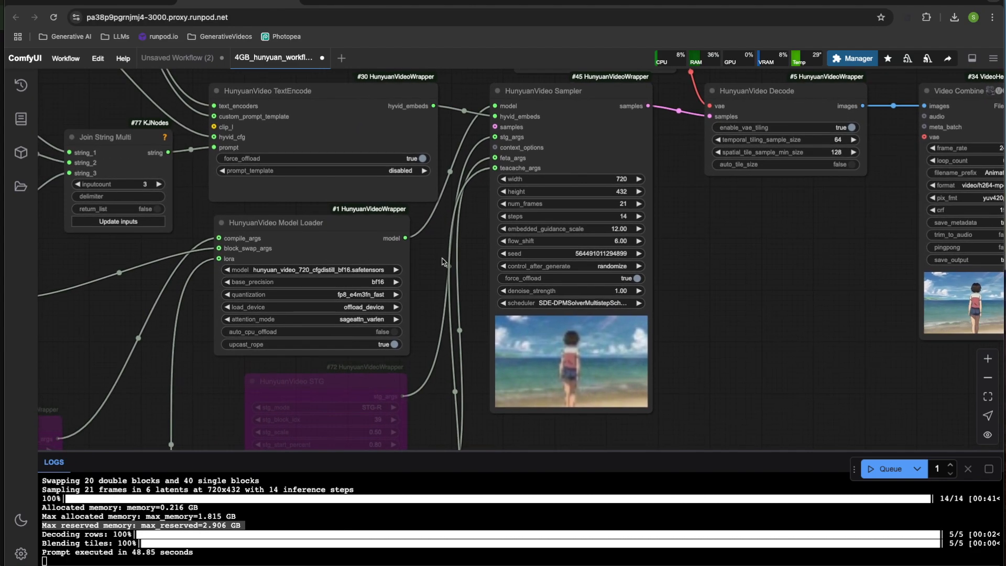
click(363, 295)
click(389, 321)
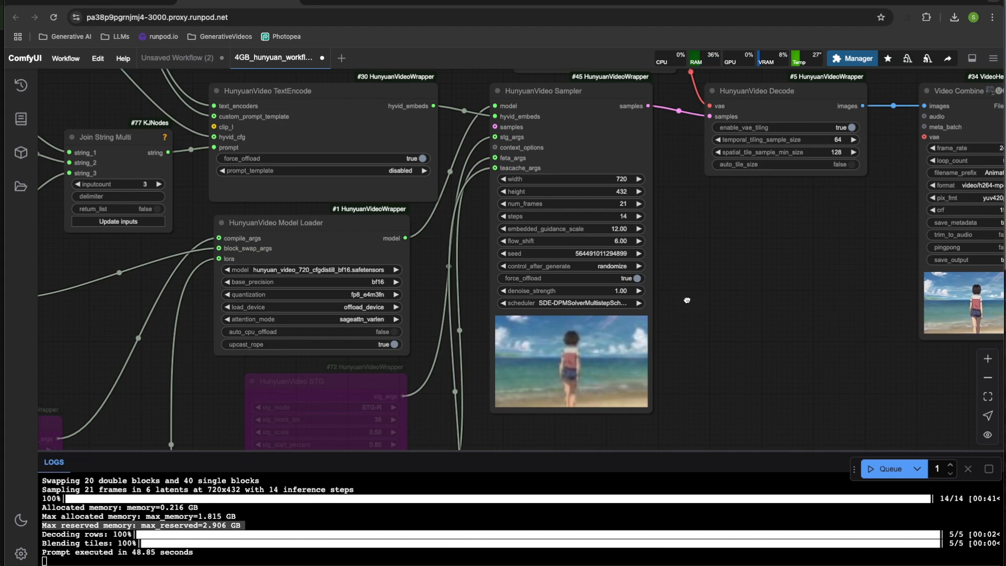
Look over the settings of the BlockSwap, Model Loader, Sampler and Decode nodes in the 4GB workflow.
drag(701, 301, 642, 308)
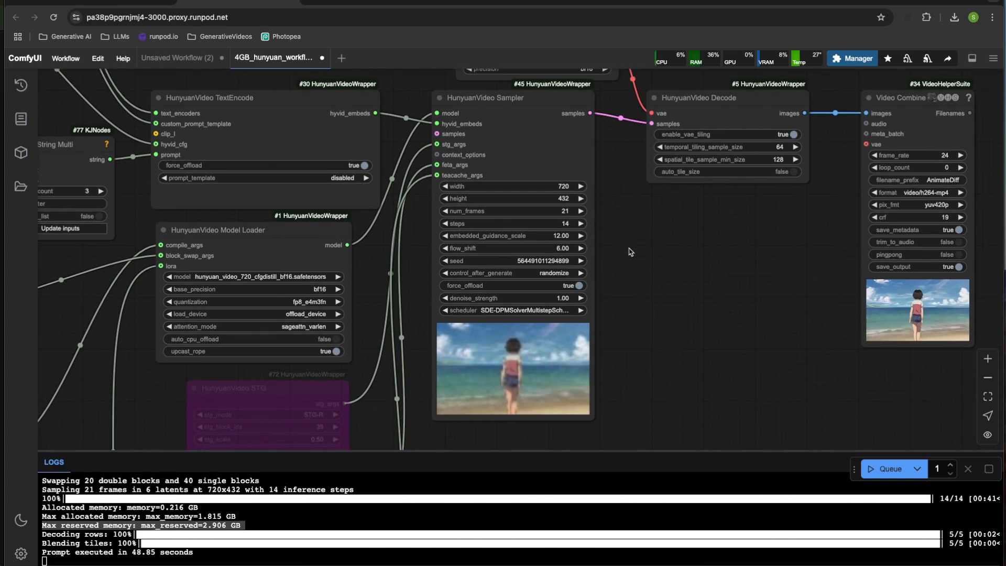
drag(632, 256, 700, 249)
drag(165, 242, 373, 341)
drag(289, 201, 396, 350)
drag(413, 236, 370, 193)
drag(384, 324, 333, 251)
drag(325, 409, 218, 270)
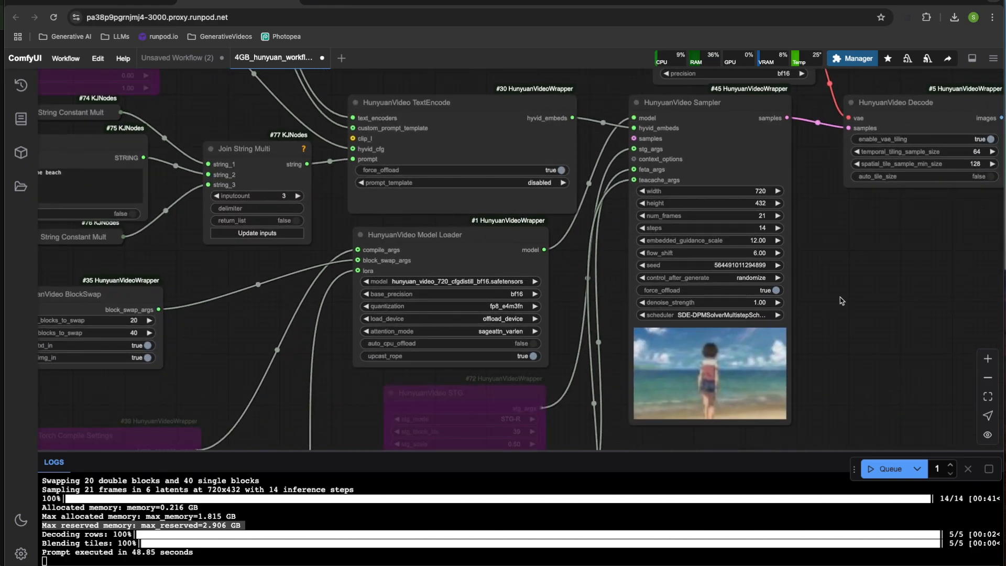
drag(857, 291, 611, 352)
scroll(491, 281, up, 5)
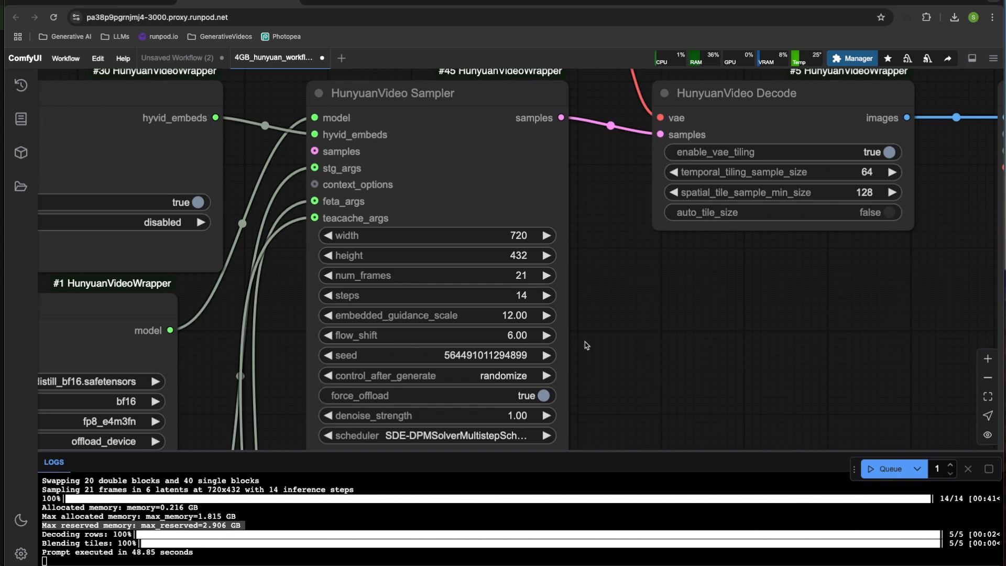
scroll(641, 331, down, 2)
drag(666, 390, 669, 350)
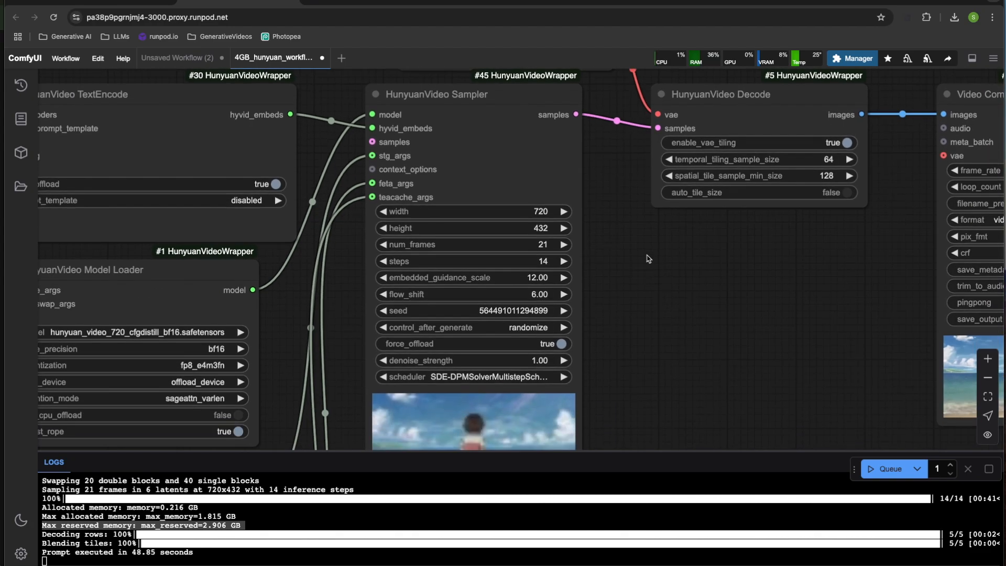
scroll(648, 258, down, 1)
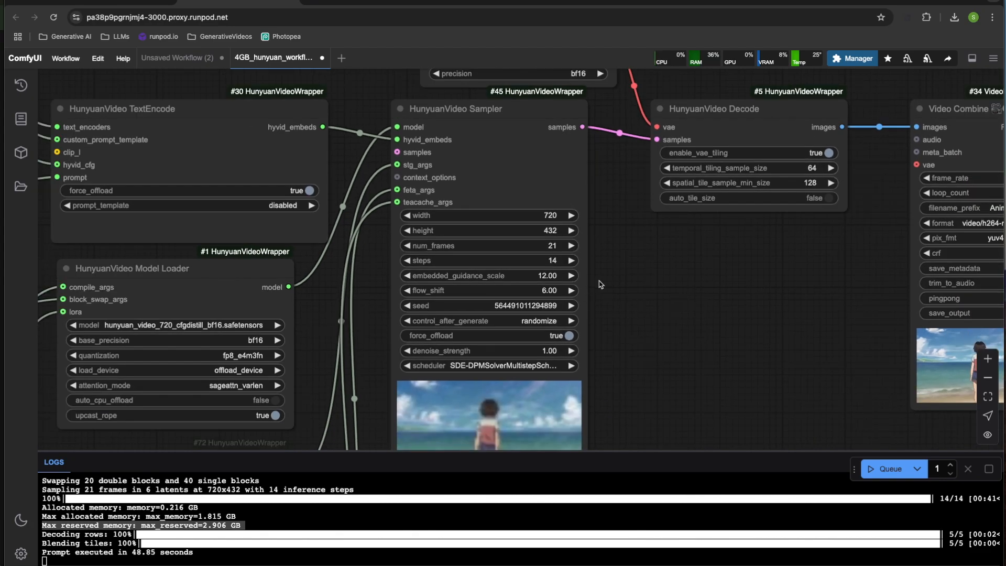
Set the HunyuanVideo Sampler's width to 960 and height to 544.
drag(631, 279, 583, 225)
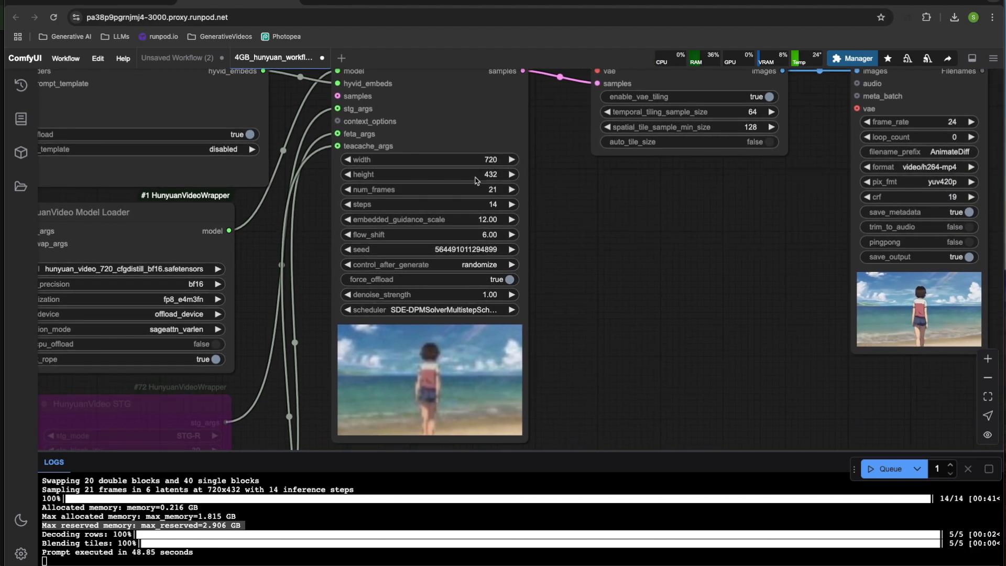
click(481, 160)
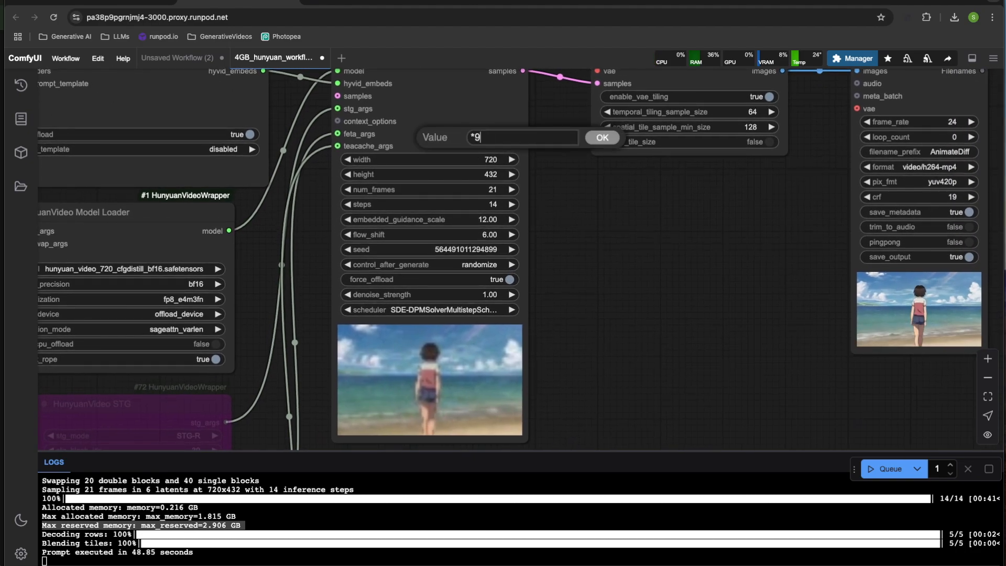
text(960)
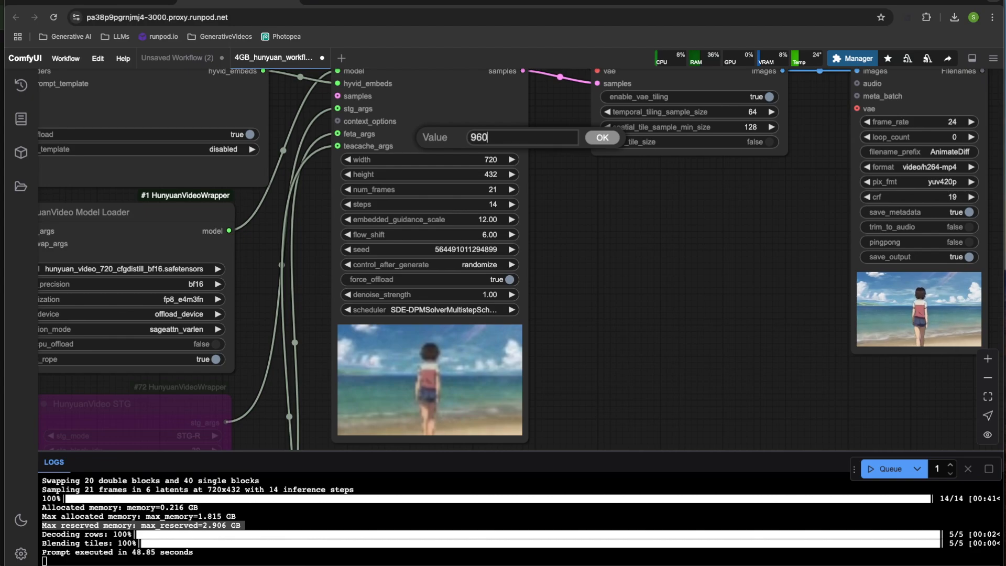
key(Return)
click(491, 174)
text(544)
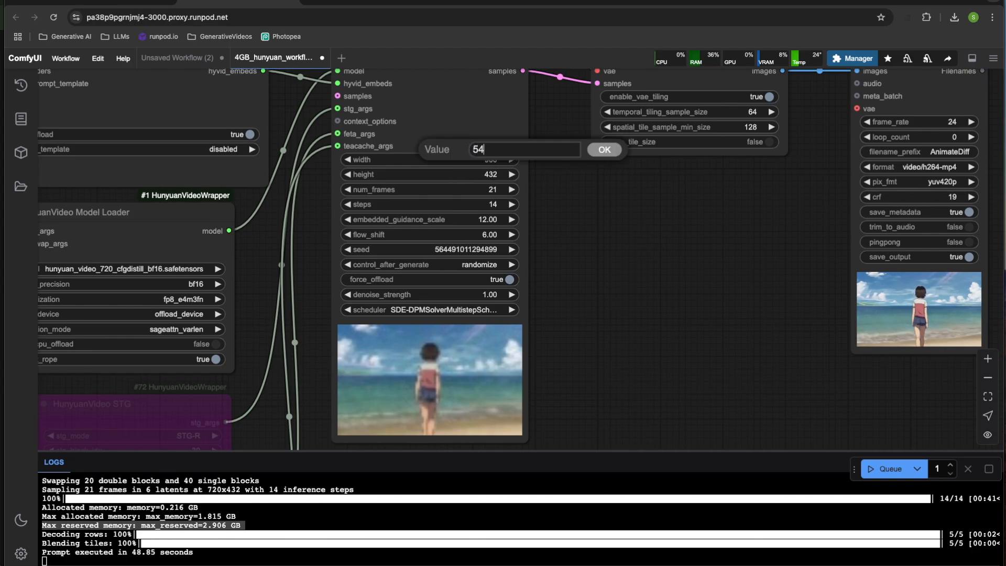
key(Return)
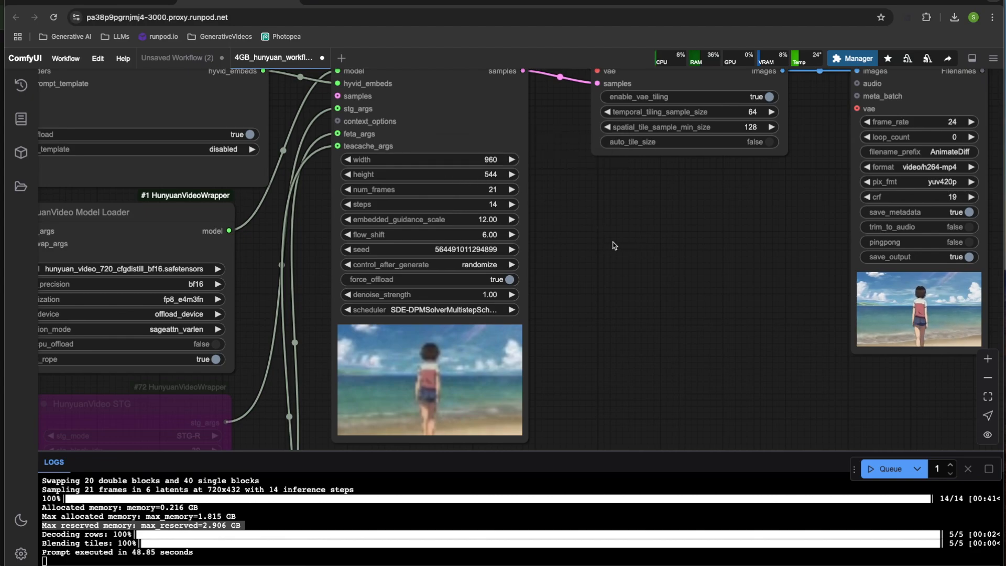
Set the HunyuanVideo Sampler's num_frames to 13 and queue the video generation.
scroll(607, 247, down, 2)
drag(601, 288, 580, 286)
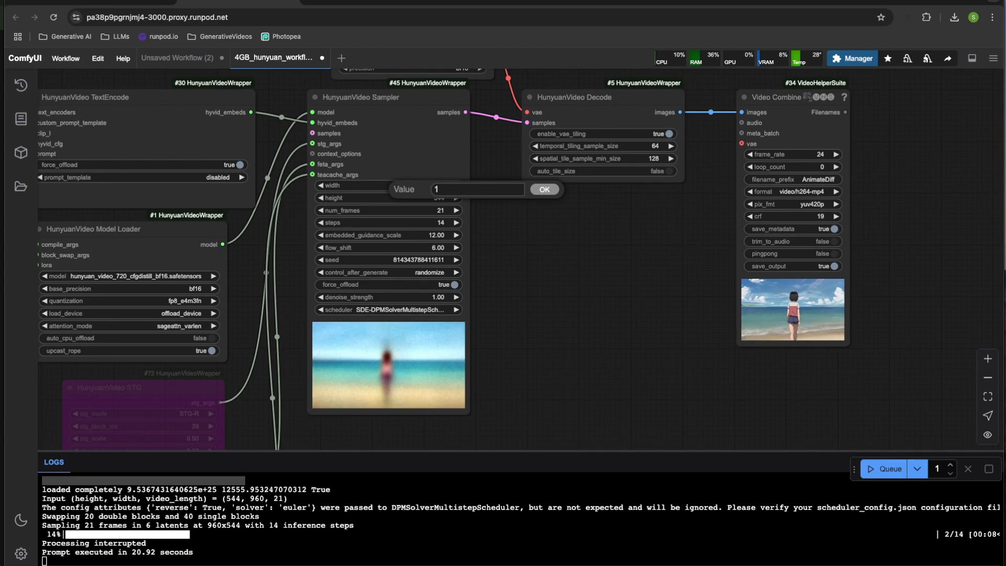
key(Return)
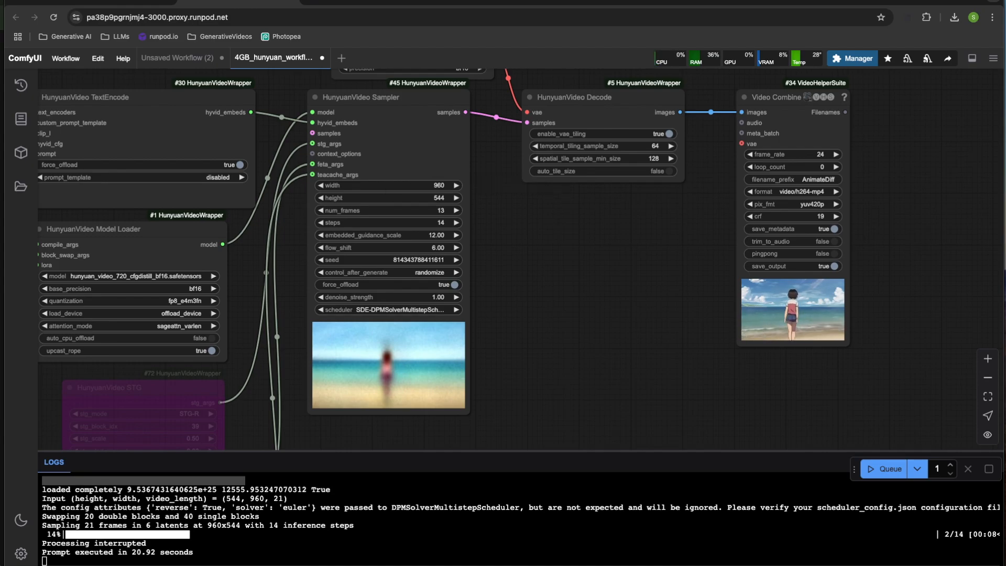
key(ctrl+Return)
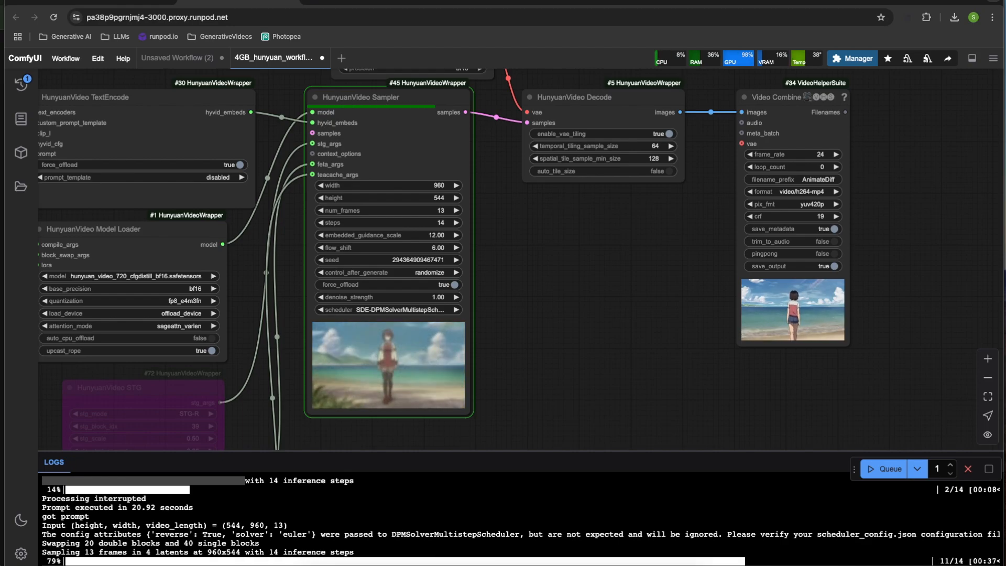
Inspect the generated 13-frame video and check the run's reserved memory and speed in the logs.
scroll(713, 200, up, 10)
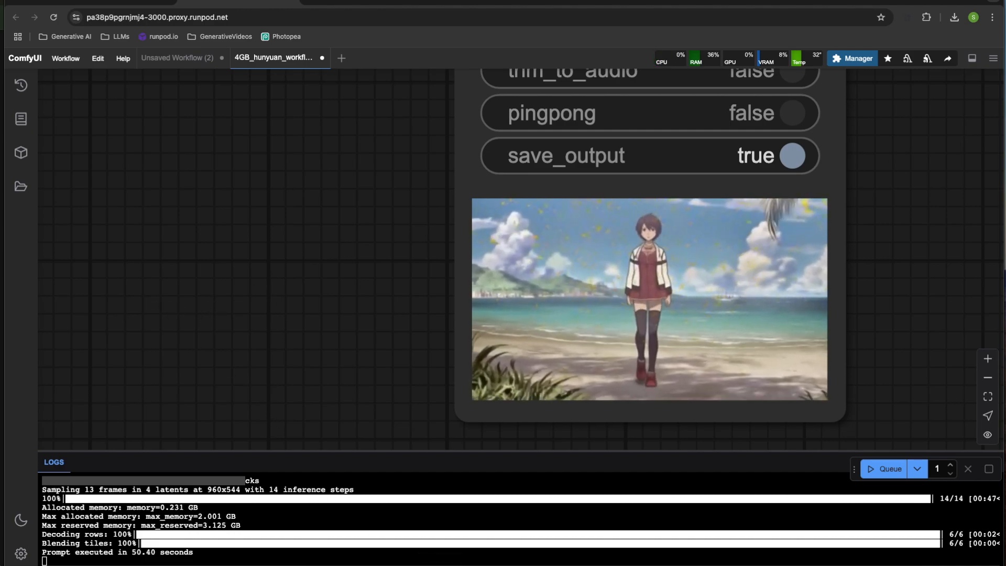
scroll(518, 516, right, 2)
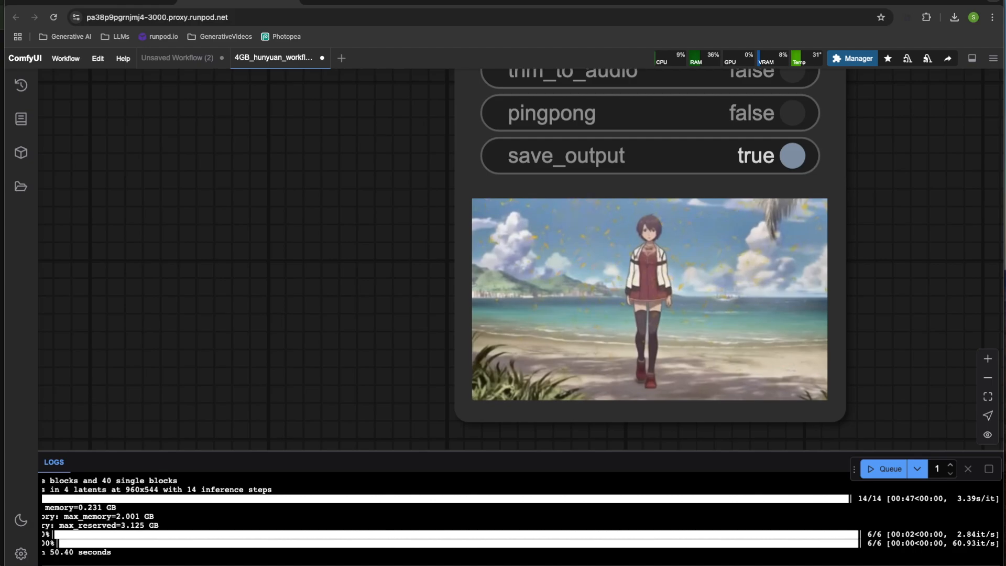
scroll(727, 530, up, 1)
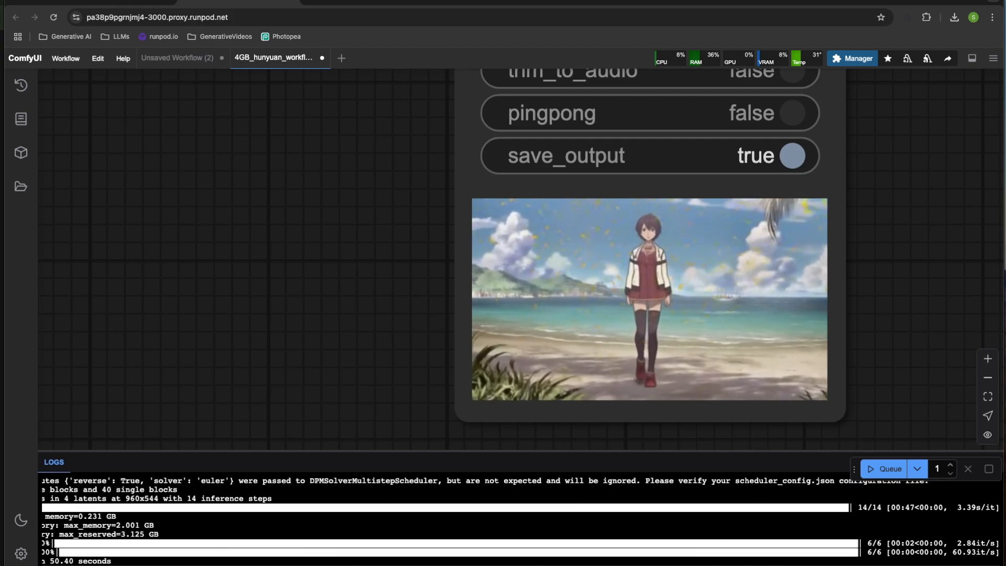
scroll(438, 545, left, 2)
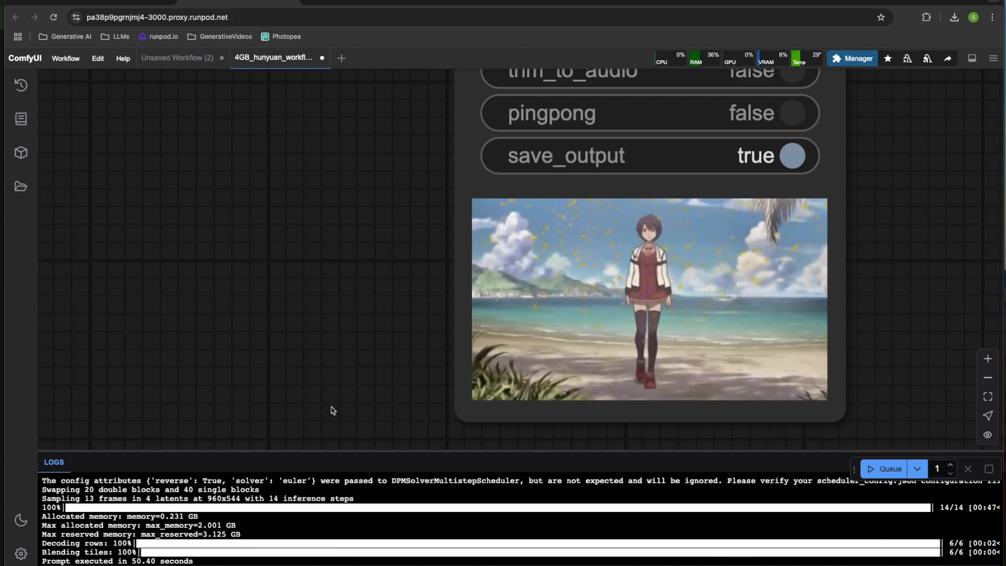
Review the Sampler and Decode settings used for the 13-frame run alongside a close view of the output video.
drag(235, 332, 347, 375)
scroll(349, 371, down, 3)
drag(281, 334, 438, 352)
scroll(370, 339, down, 2)
scroll(434, 346, down, 3)
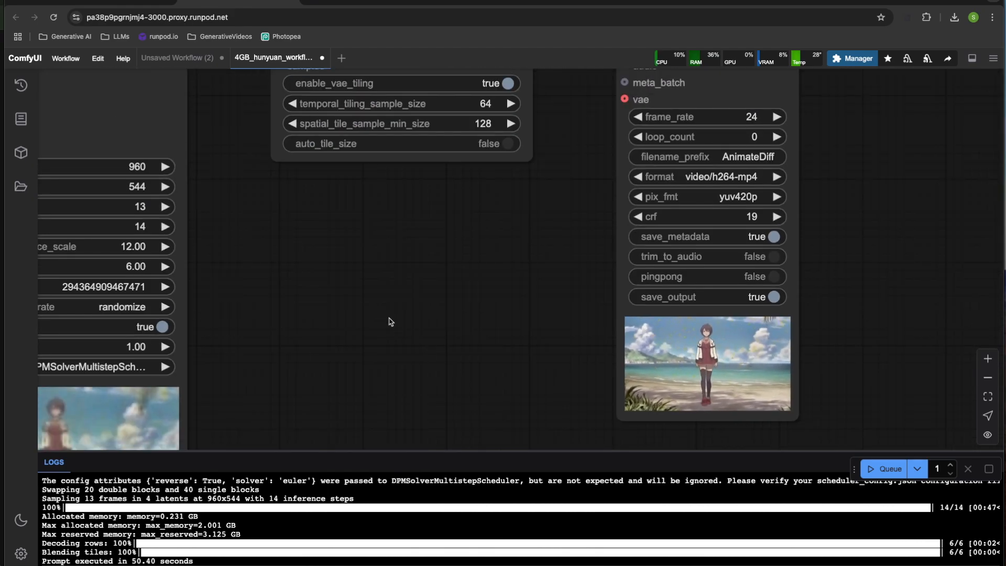
drag(297, 300, 471, 285)
scroll(386, 279, down, 3)
drag(585, 306, 328, 321)
scroll(273, 309, up, 5)
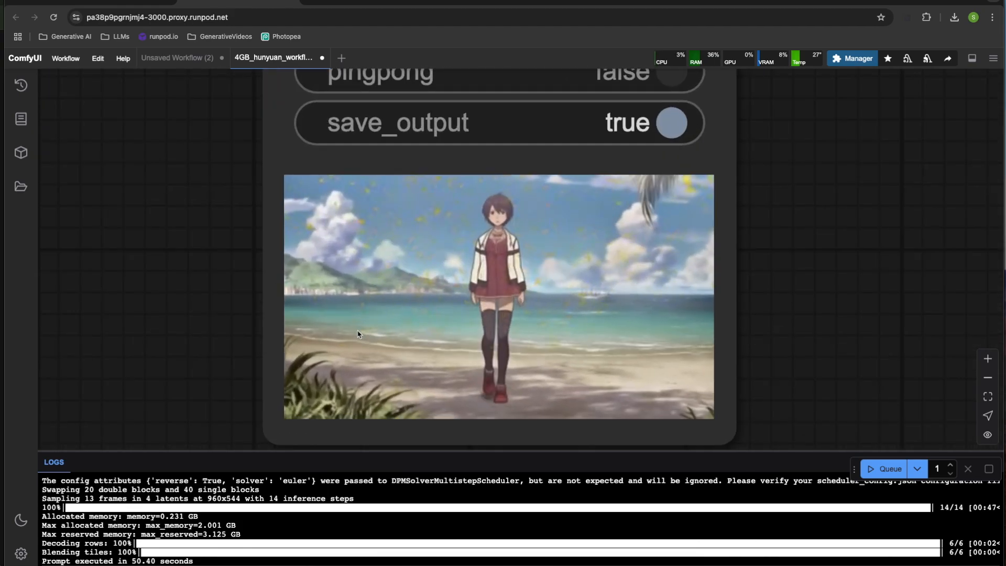
Look over the whole 4GB workflow from the prompt strings and BlockSwap node through to Video Combine.
scroll(272, 307, down, 10)
drag(147, 300, 467, 300)
scroll(403, 303, down, 4)
drag(340, 317, 548, 319)
drag(95, 314, 309, 337)
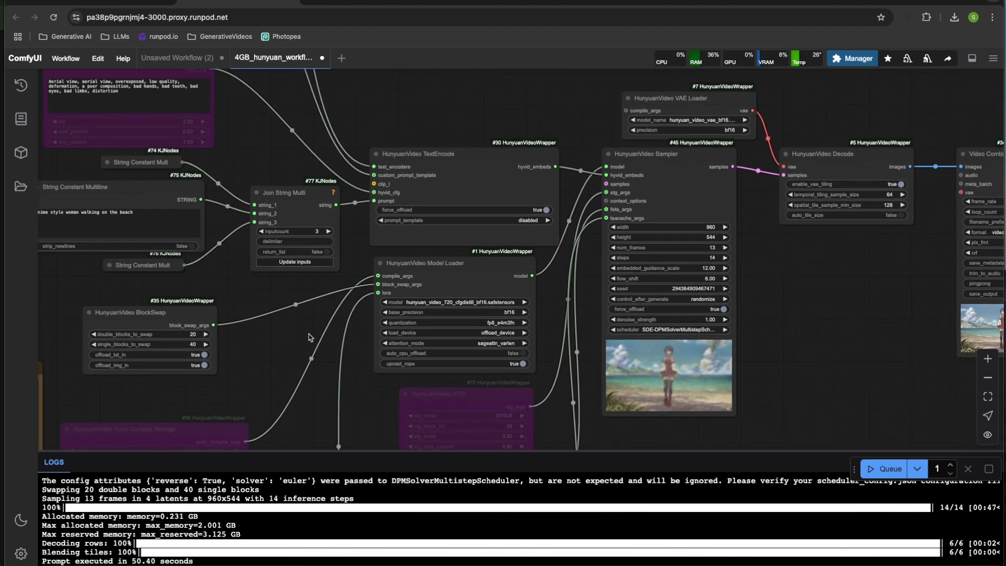
scroll(244, 381, down, 1)
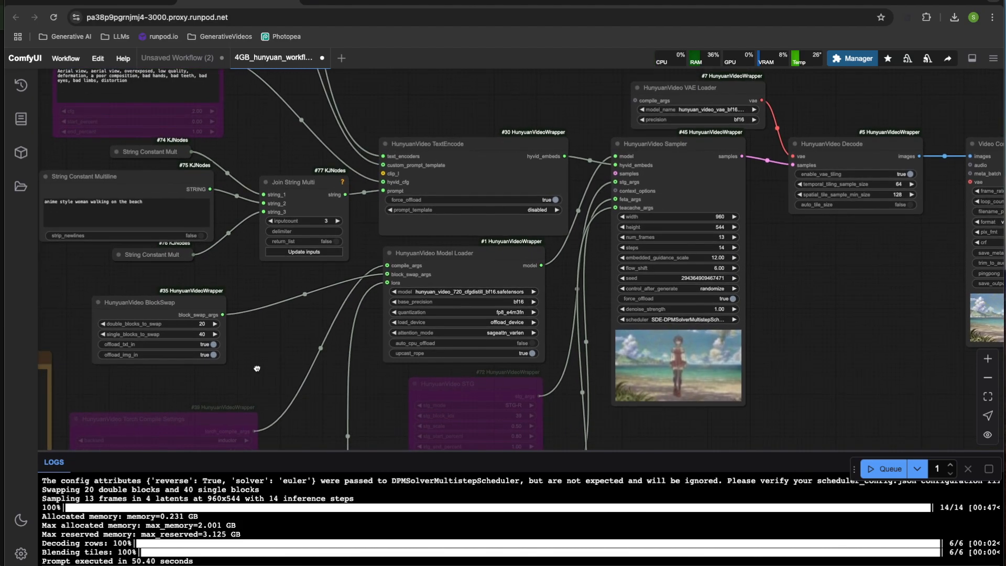
scroll(262, 361, down, 1)
drag(290, 352, 254, 338)
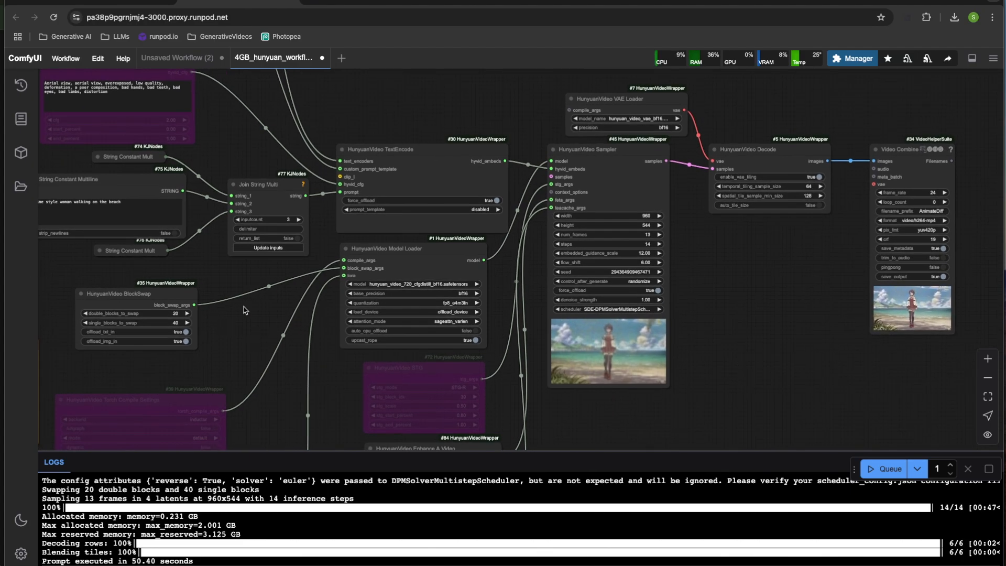
Download 24GB_hunyuan_workflow.json from the Patreon post and load it into ComfyUI.
click(505, 2)
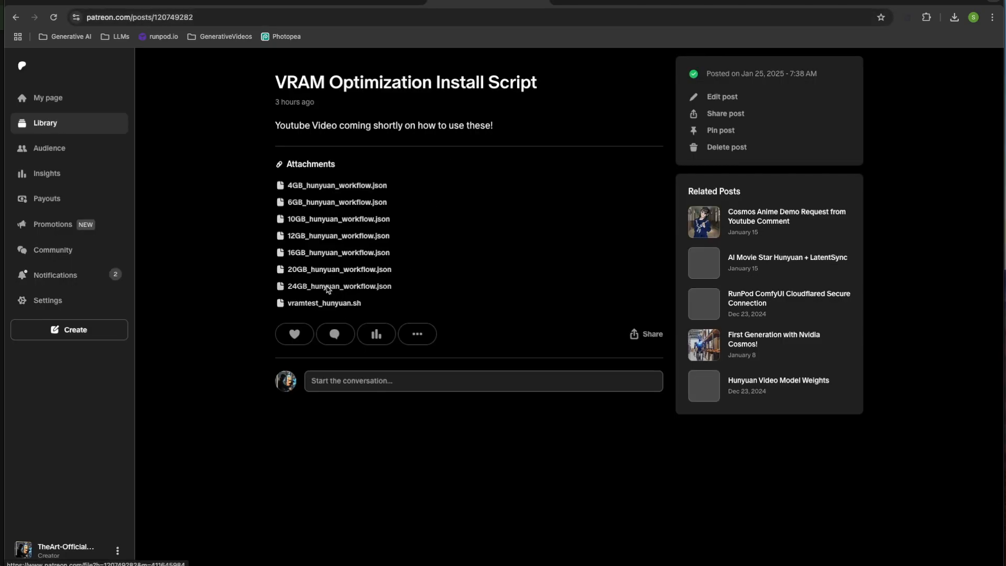
click(278, 2)
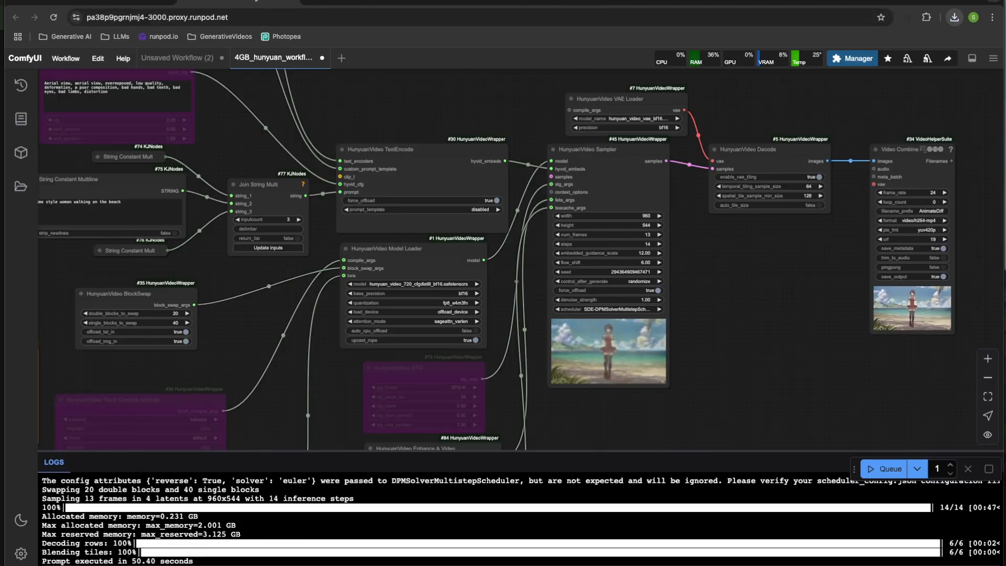
click(955, 19)
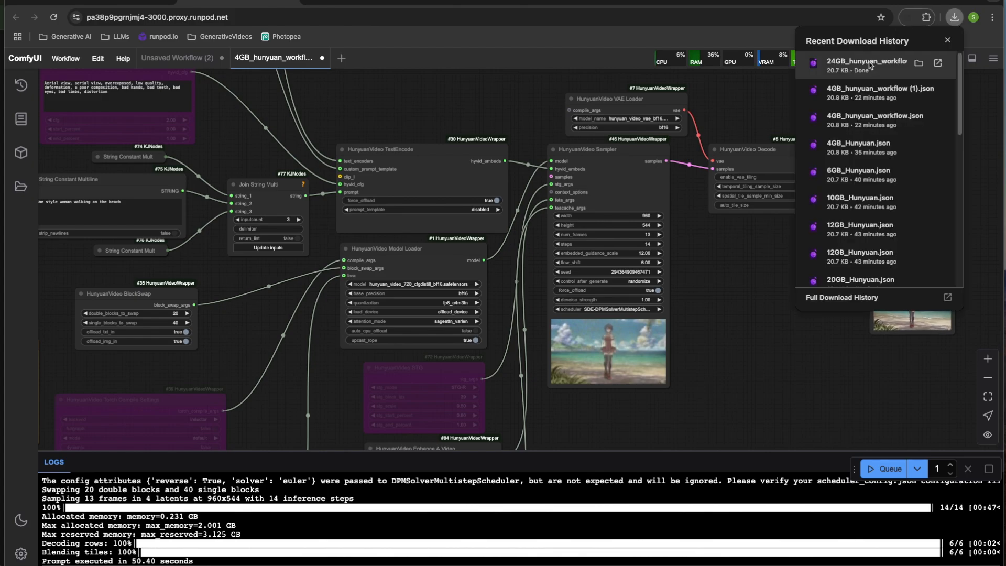
drag(478, 226, 478, 225)
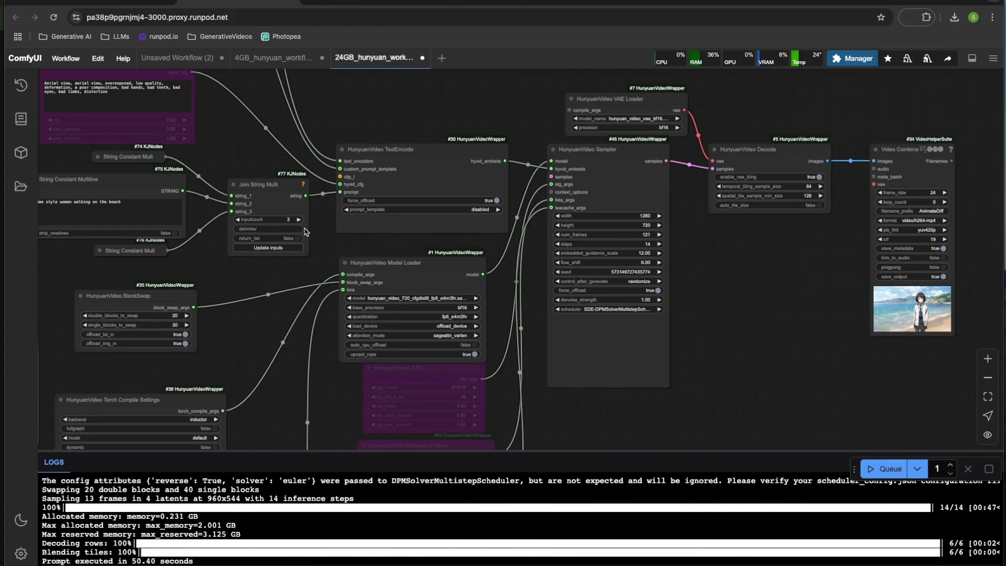
Examine the 24GB workflow's BlockSwap, Torch Compile Settings, Model Loader and Sampler settings.
scroll(306, 231, up, 3)
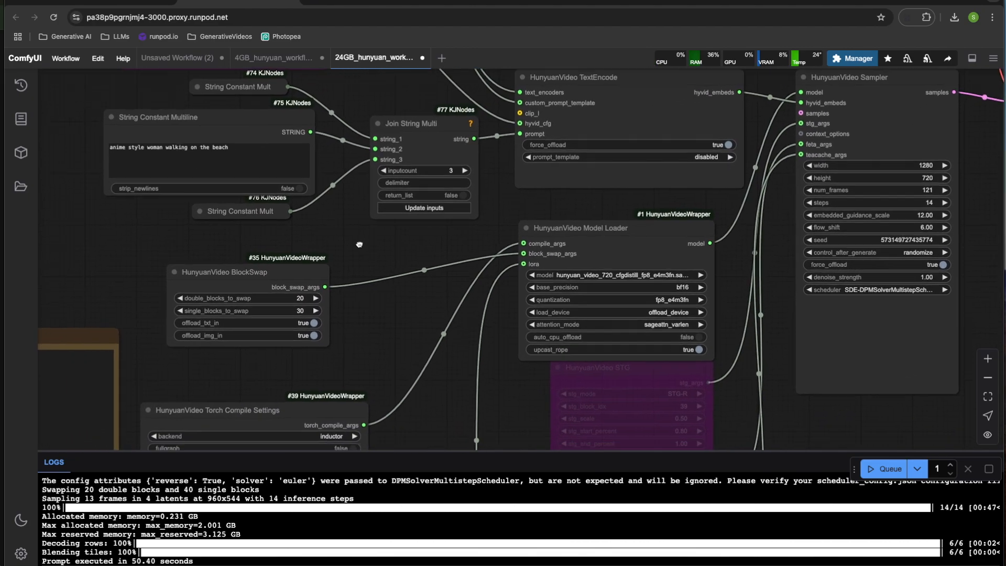
drag(360, 245, 52, 215)
drag(741, 179, 705, 262)
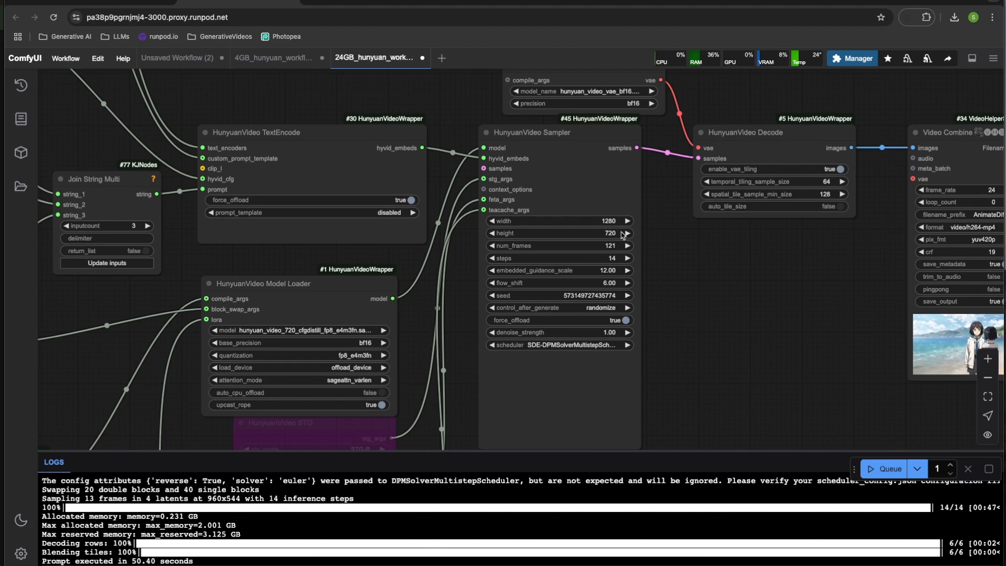
drag(673, 259, 679, 253)
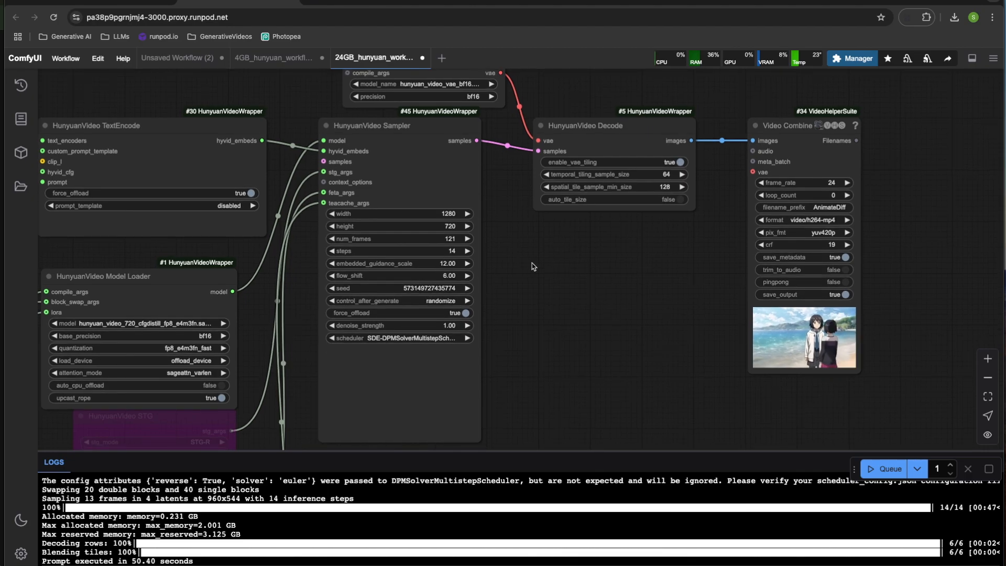
Follow the 121-frame 1280x720 run of the 24GB workflow through the Sampler and Decode nodes.
drag(520, 272, 627, 281)
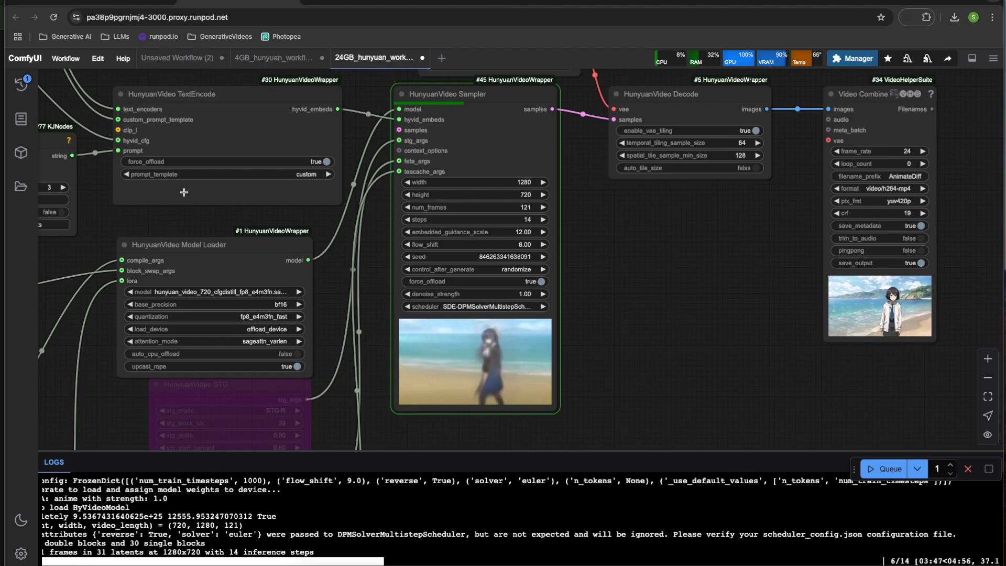
drag(677, 280, 701, 341)
drag(602, 316, 602, 285)
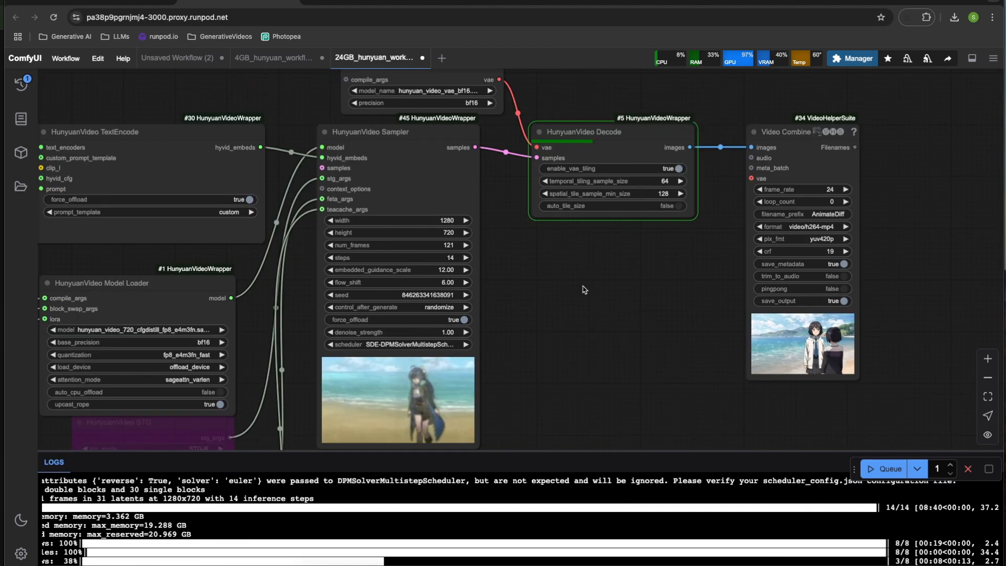
Examine the generated beach video close up in the Video Combine node of the 24GB workflow.
scroll(537, 322, up, 6)
drag(381, 330, 204, 305)
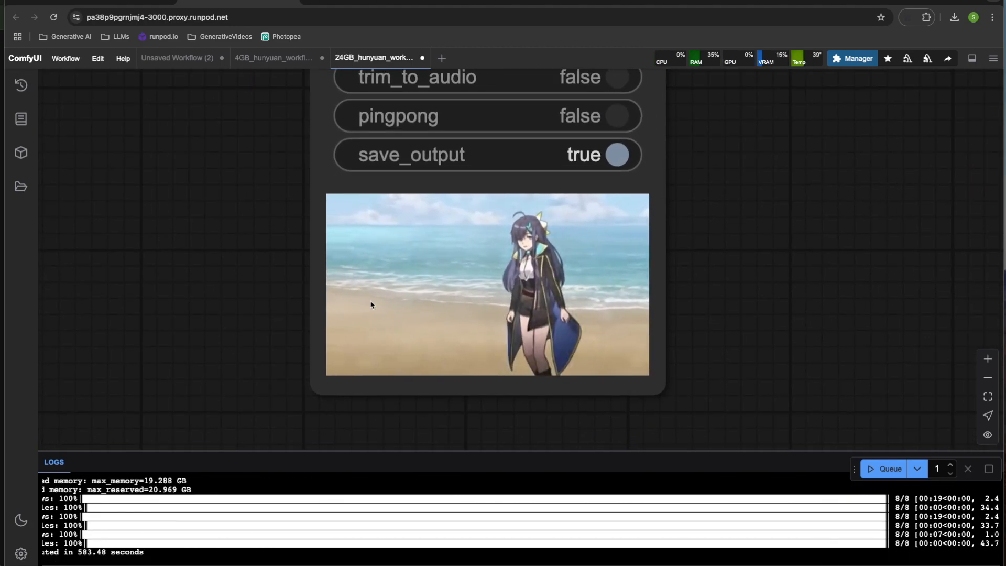
scroll(410, 301, up, 5)
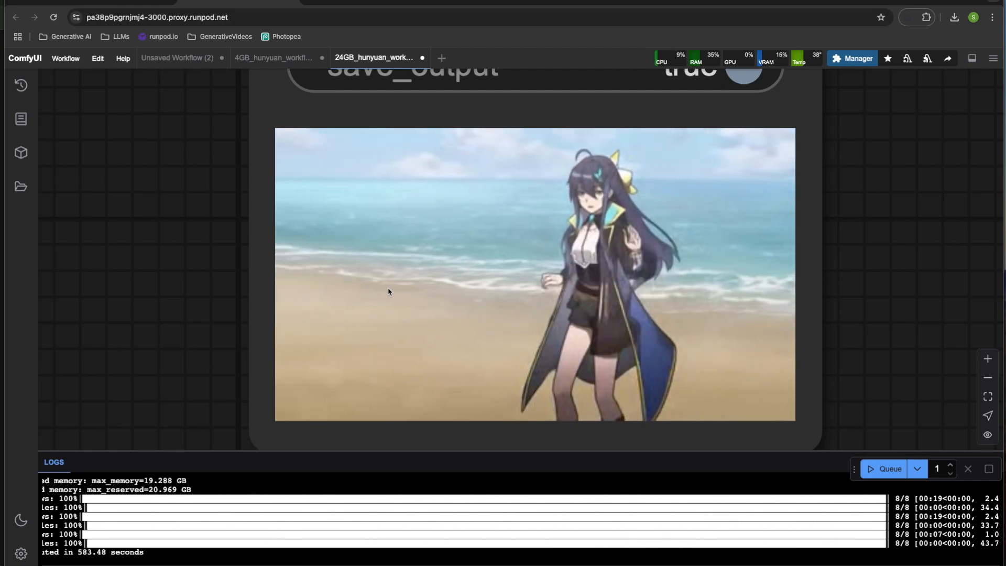
scroll(388, 287, down, 2)
scroll(521, 281, up, 4)
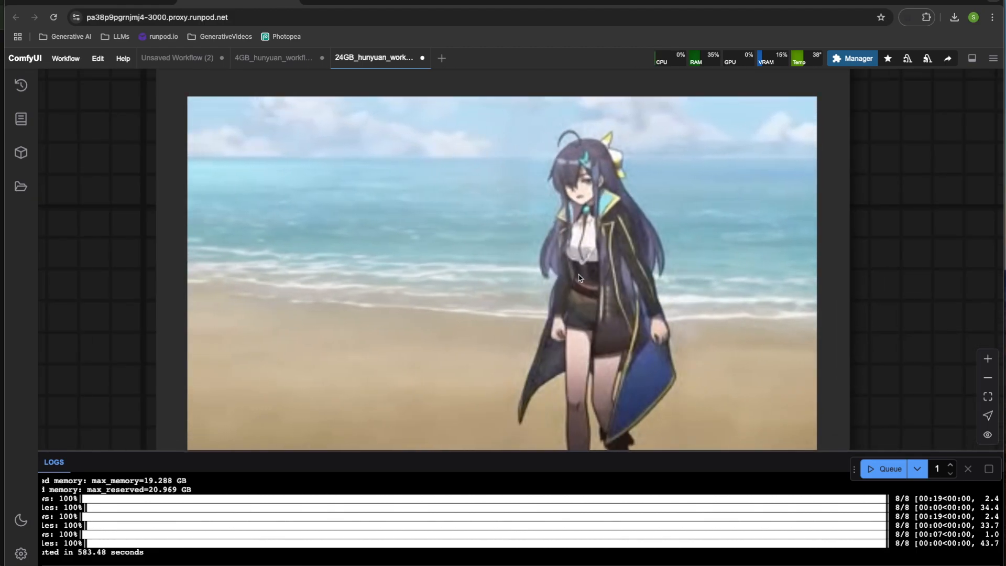
scroll(573, 278, down, 3)
scroll(572, 279, down, 3)
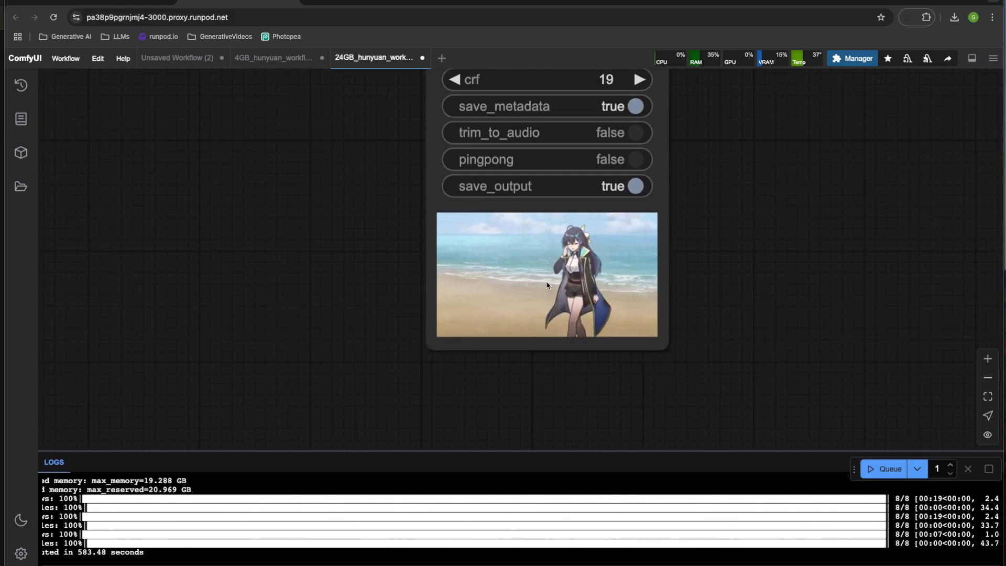
scroll(629, 285, up, 7)
scroll(637, 287, down, 1)
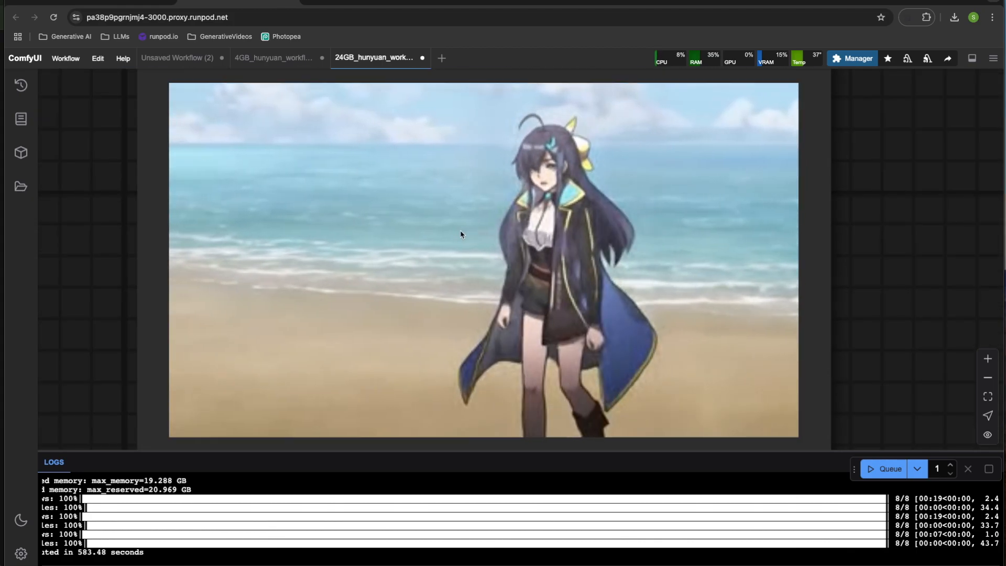
scroll(473, 298, down, 4)
scroll(474, 295, down, 5)
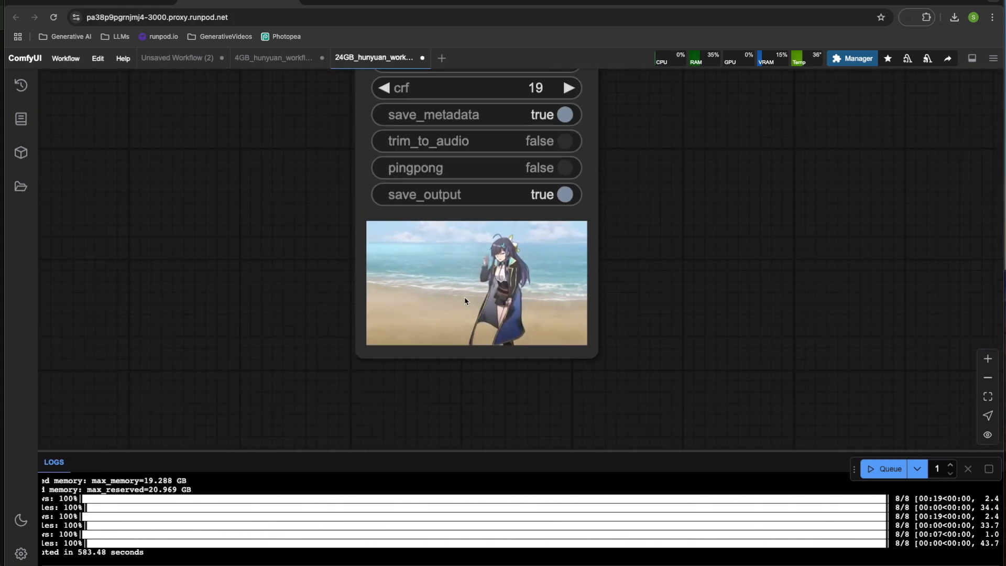
Set rel_l1_thresh in the HunyuanVideo TeaCache node to 0.15.
drag(370, 309, 670, 279)
drag(589, 384, 730, 245)
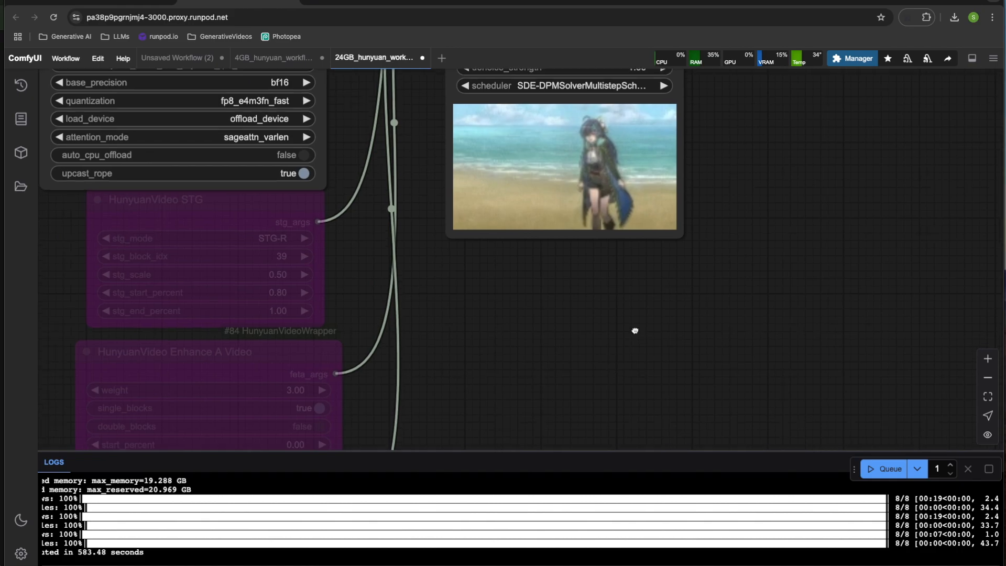
drag(592, 412, 717, 164)
drag(634, 276, 675, 237)
scroll(420, 270, down, 3)
scroll(422, 278, down, 3)
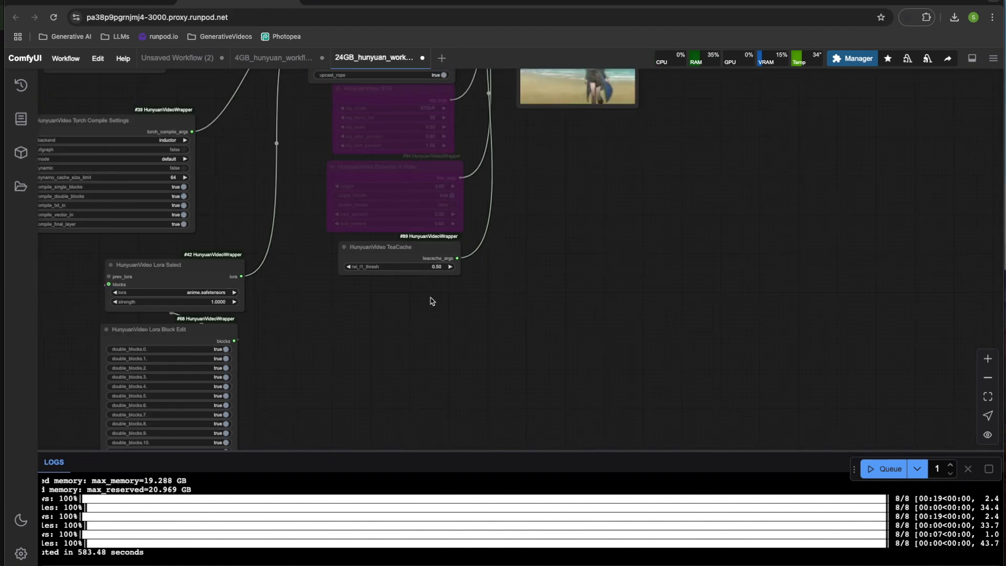
scroll(430, 291, up, 5)
click(448, 241)
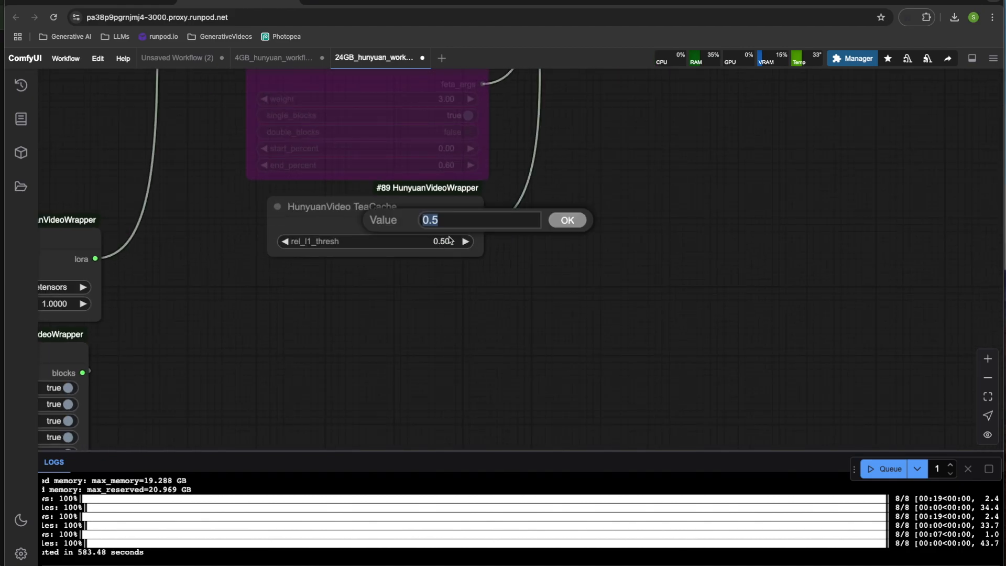
text(.15)
key(Return)
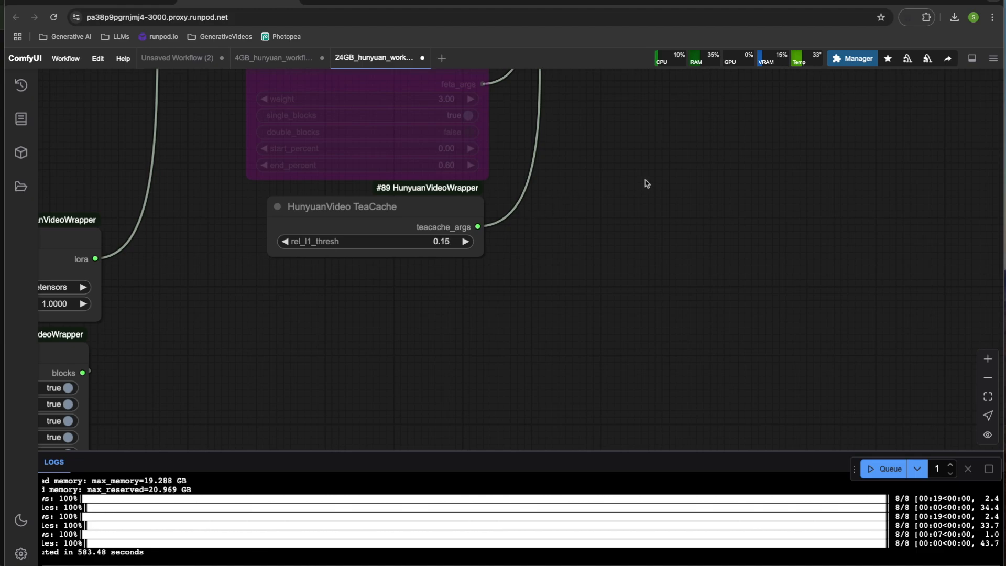
Re-examine the output video at high magnification, along with the TeaCache node's rel_l1_thresh setting.
drag(665, 170, 394, 337)
scroll(403, 330, down, 6)
drag(625, 202, 428, 338)
scroll(429, 338, up, 6)
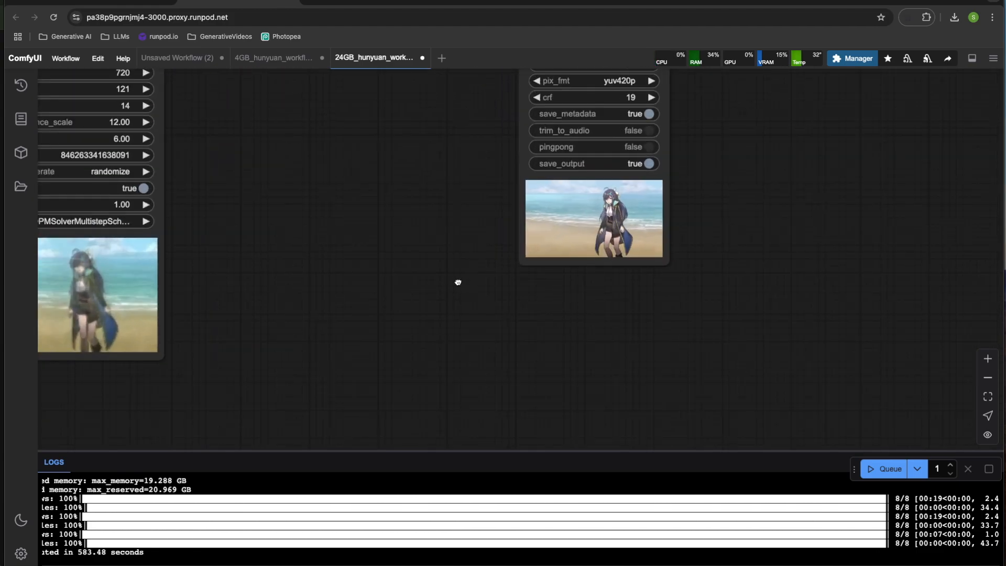
drag(458, 282, 256, 289)
scroll(256, 288, up, 15)
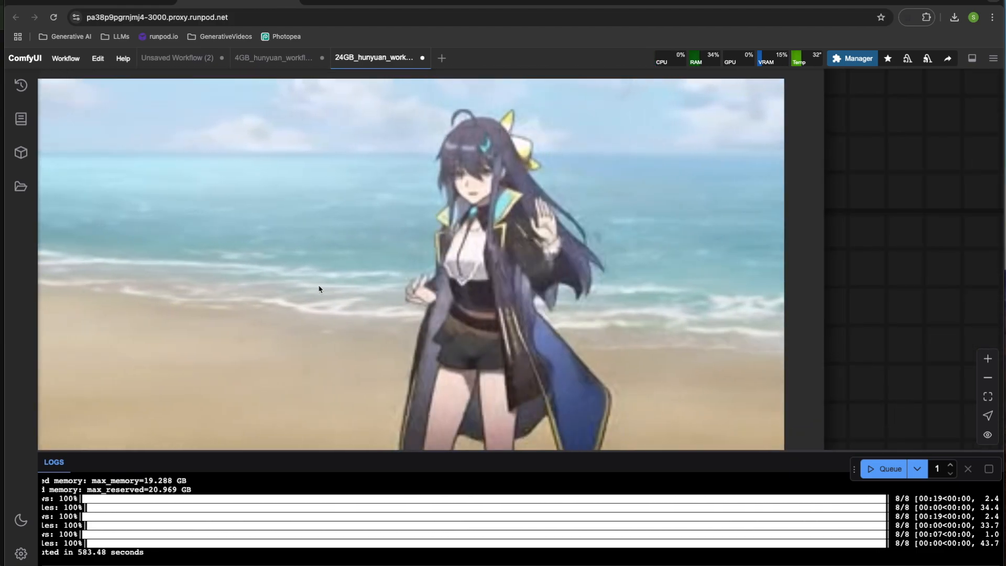
scroll(319, 289, down, 15)
drag(131, 321, 481, 279)
drag(258, 422, 519, 298)
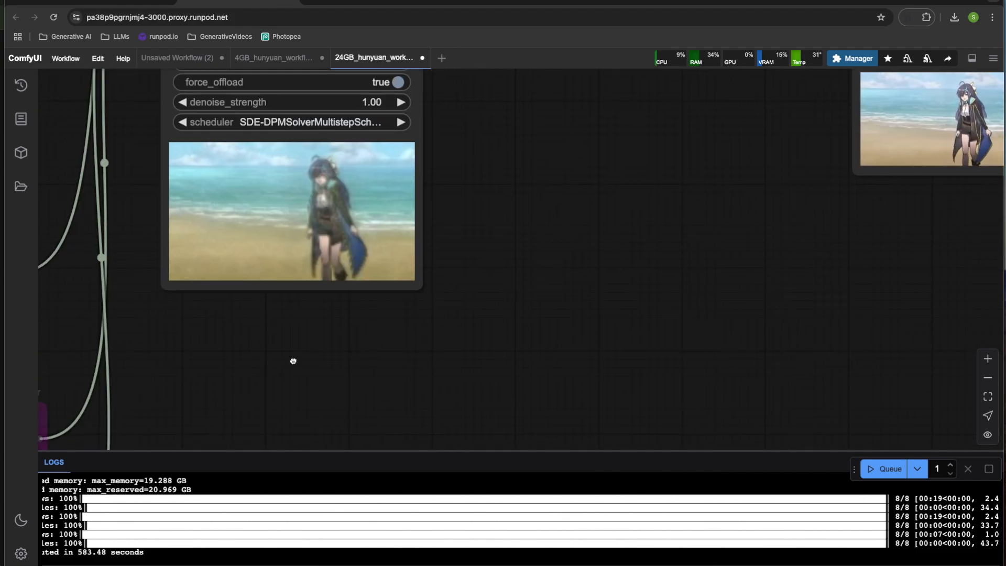
drag(293, 361, 610, 229)
drag(535, 445, 717, 220)
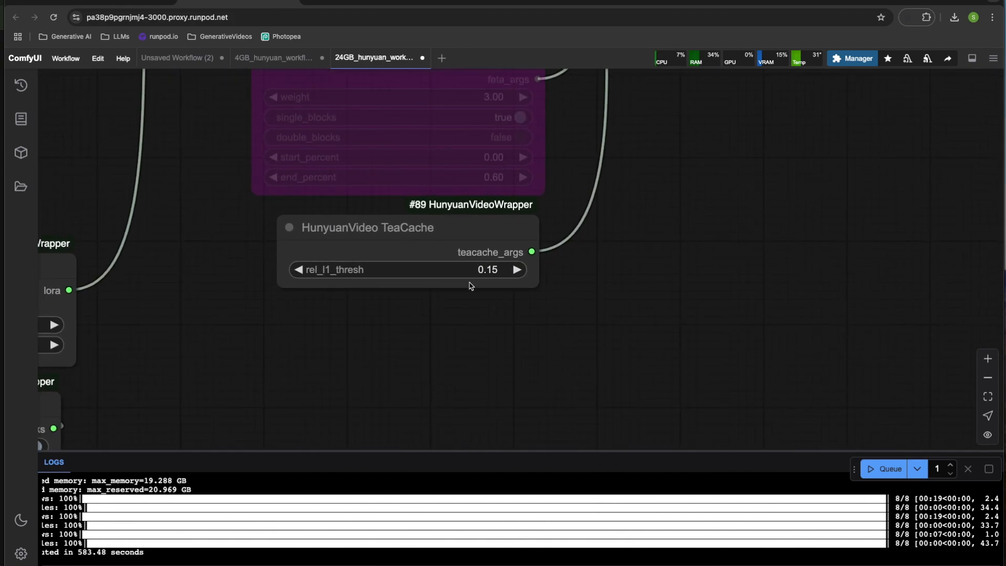
scroll(404, 276, down, 5)
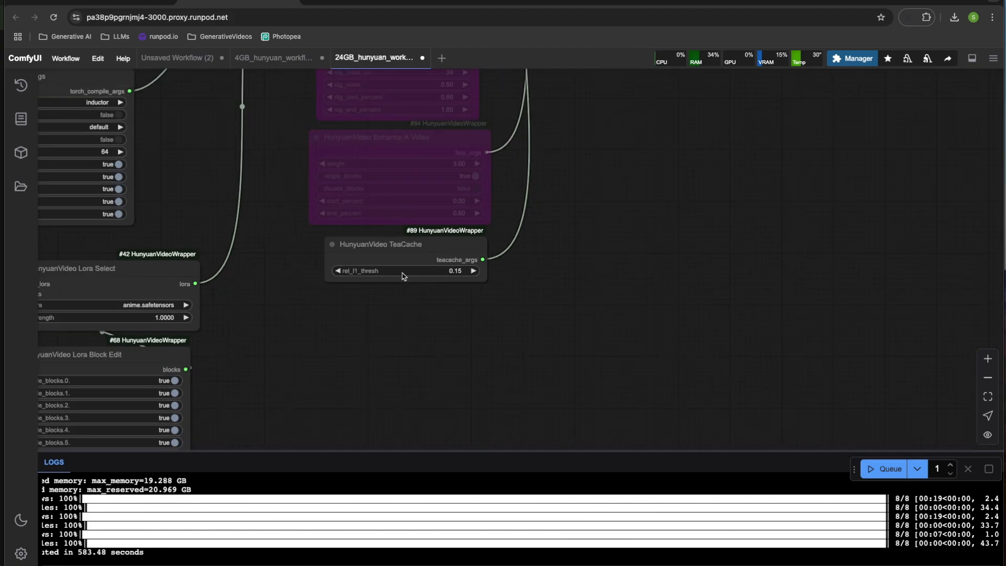
Look over the 24GB workflow's output preview and its whole node graph from the prompt strings through to Video Combine.
drag(589, 231, 242, 368)
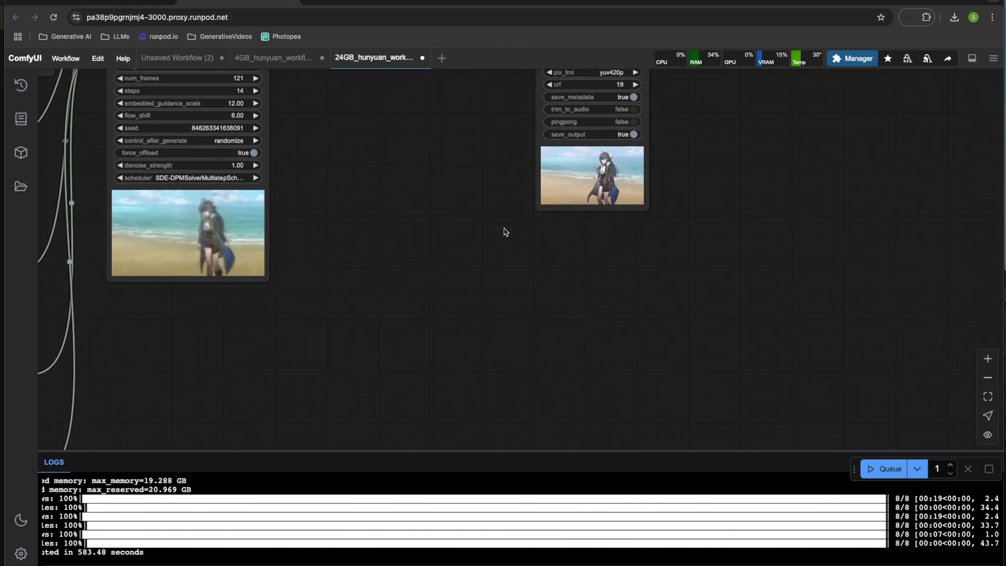
drag(501, 234, 297, 449)
scroll(401, 405, up, 11)
scroll(401, 406, up, 1)
drag(137, 359, 850, 286)
scroll(850, 286, down, 12)
drag(221, 220, 490, 230)
scroll(418, 244, down, 5)
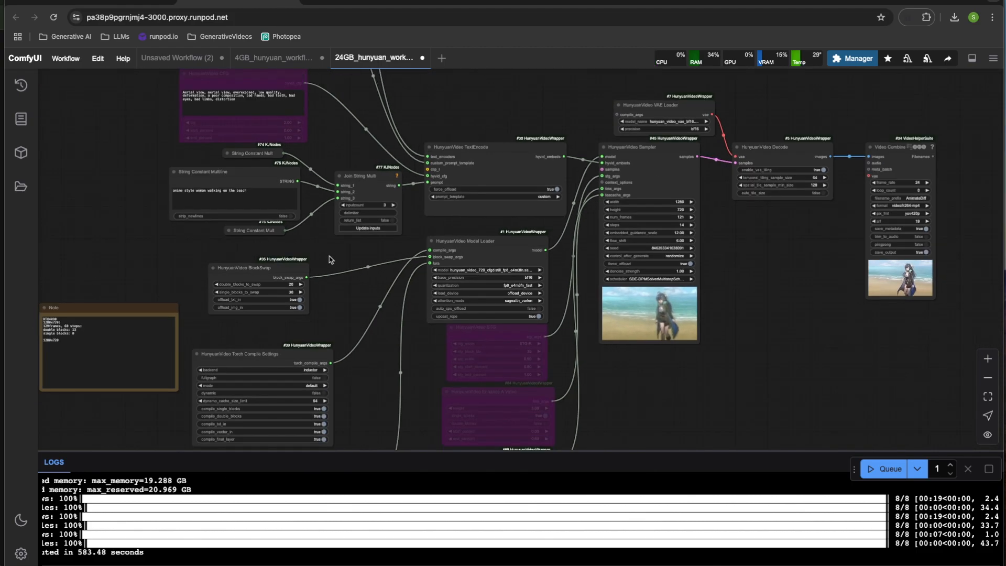
drag(329, 257, 338, 298)
scroll(386, 201, down, 4)
drag(457, 156, 419, 179)
scroll(425, 139, up, 5)
scroll(425, 144, up, 4)
scroll(447, 141, down, 3)
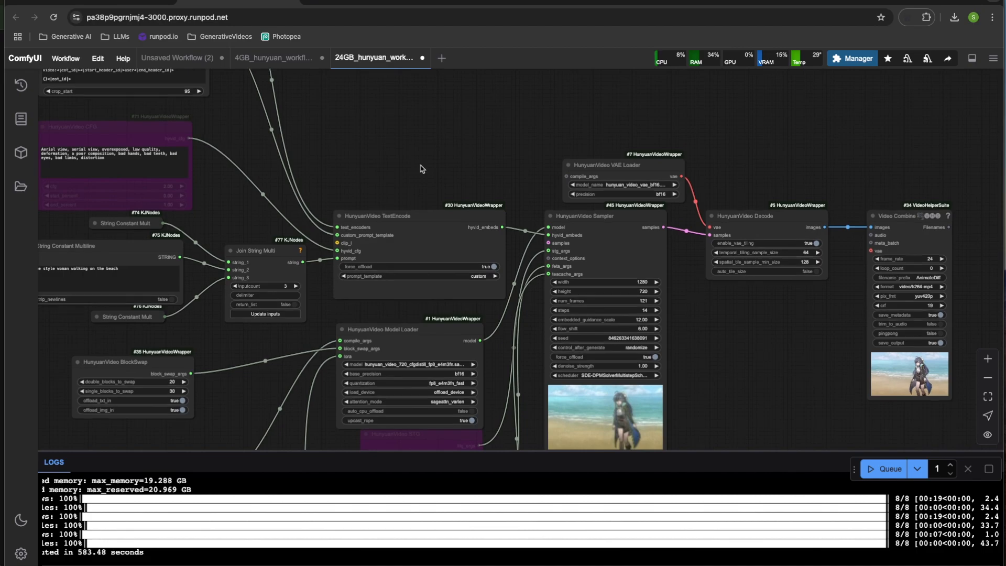
Check the workflow files and install script attached to the Patreon post and return to ComfyUI.
click(496, 1)
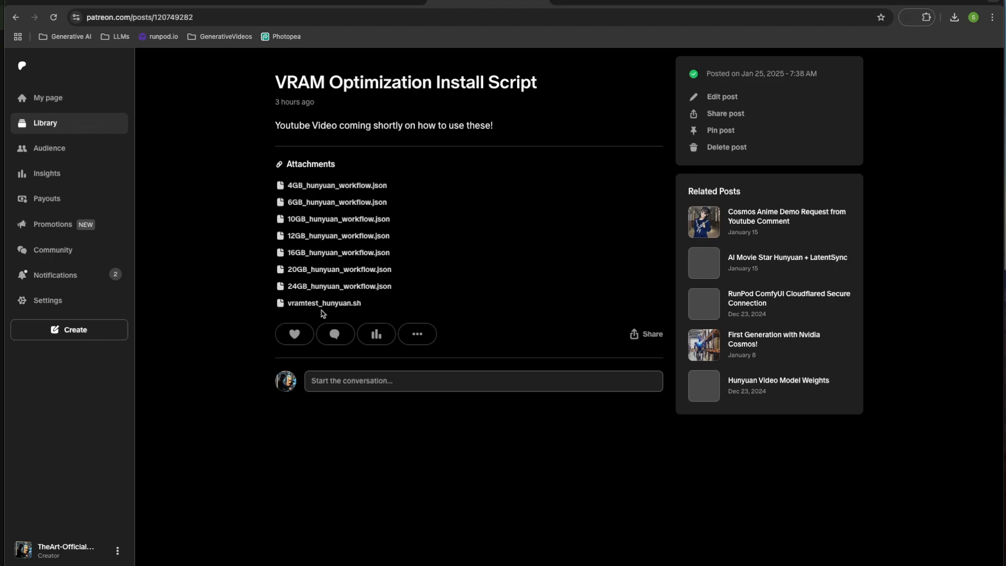
click(361, 2)
scroll(350, 147, down, 1)
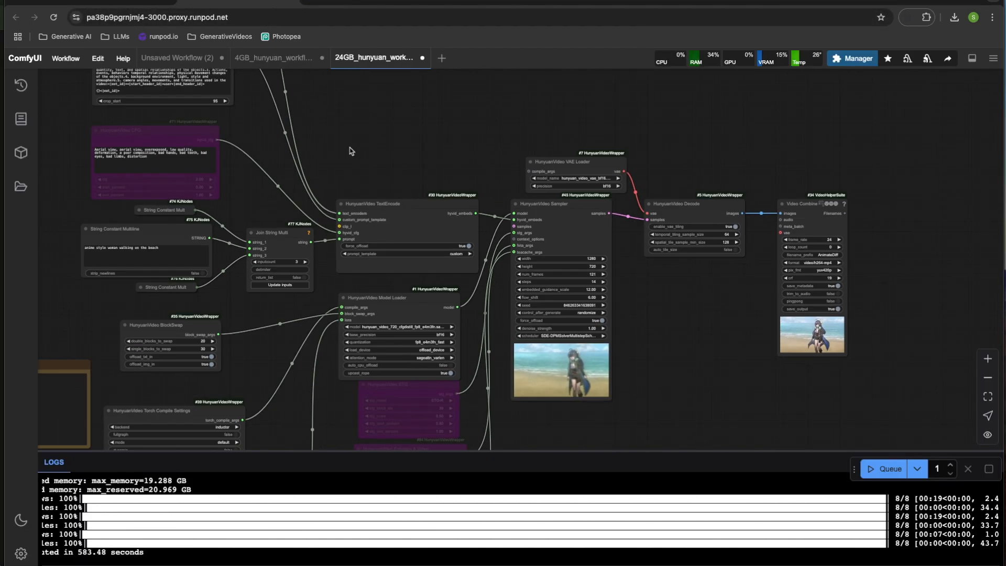
drag(350, 147, 402, 123)
scroll(389, 91, down, 2)
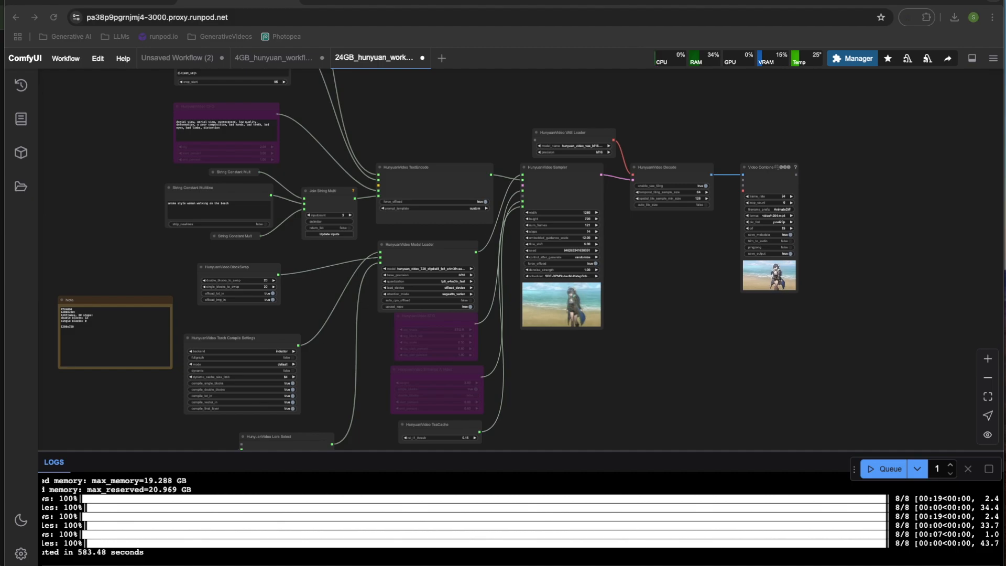
scroll(294, 181, up, 2)
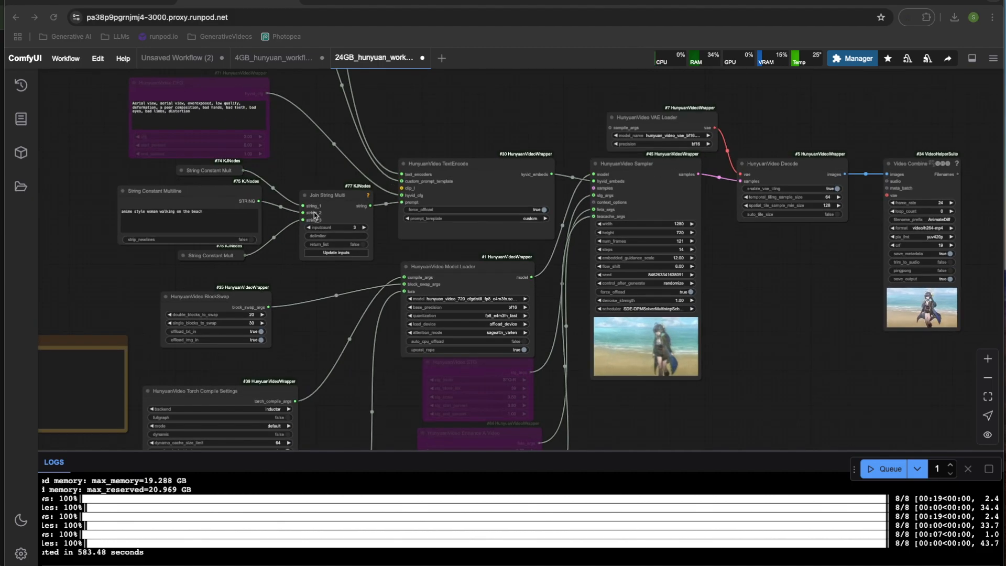
scroll(284, 295, up, 3)
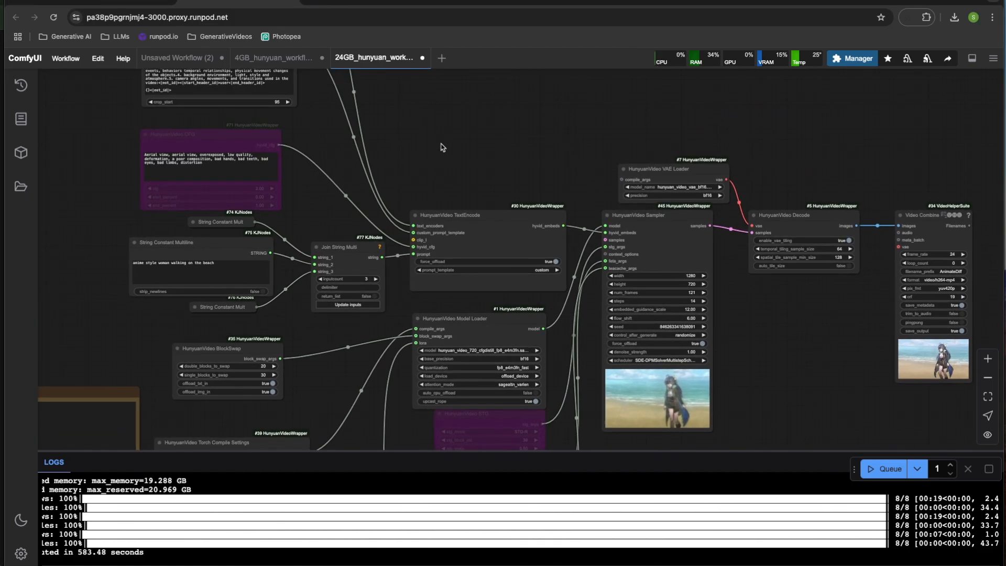
scroll(447, 169, down, 3)
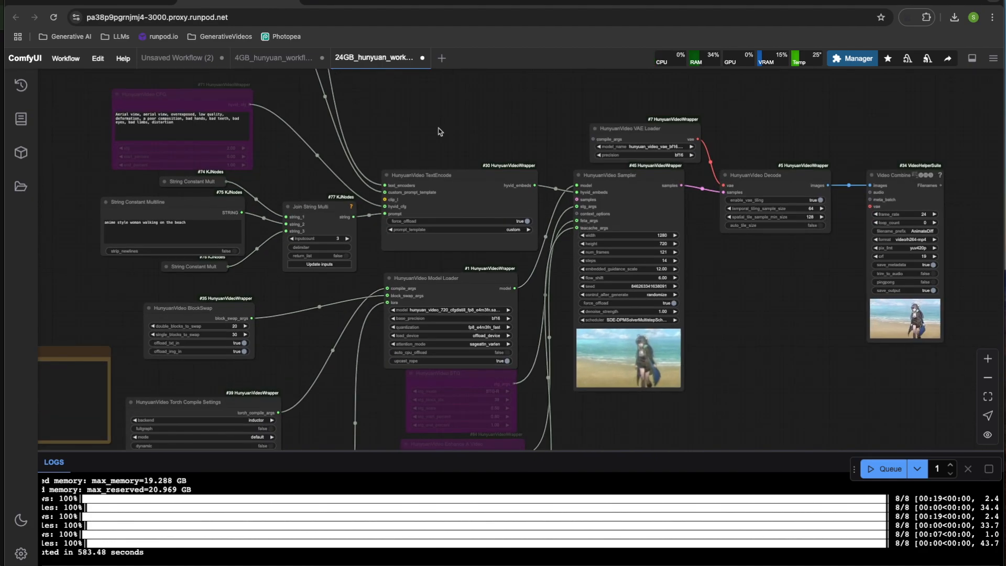
scroll(375, 170, left, 2)
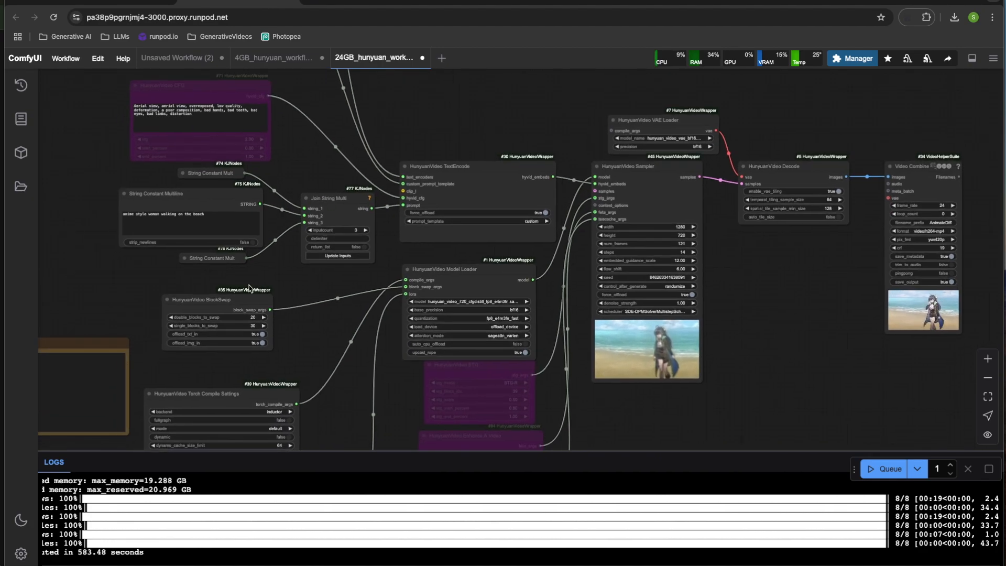
scroll(249, 287, down, 2)
scroll(249, 287, left, 2)
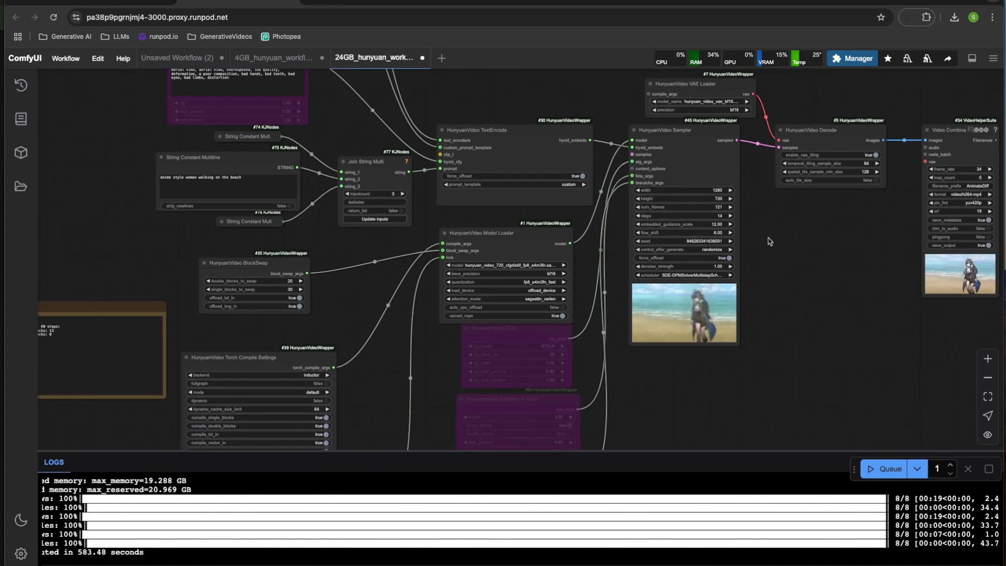
scroll(607, 296, up, 2)
scroll(606, 296, left, 1)
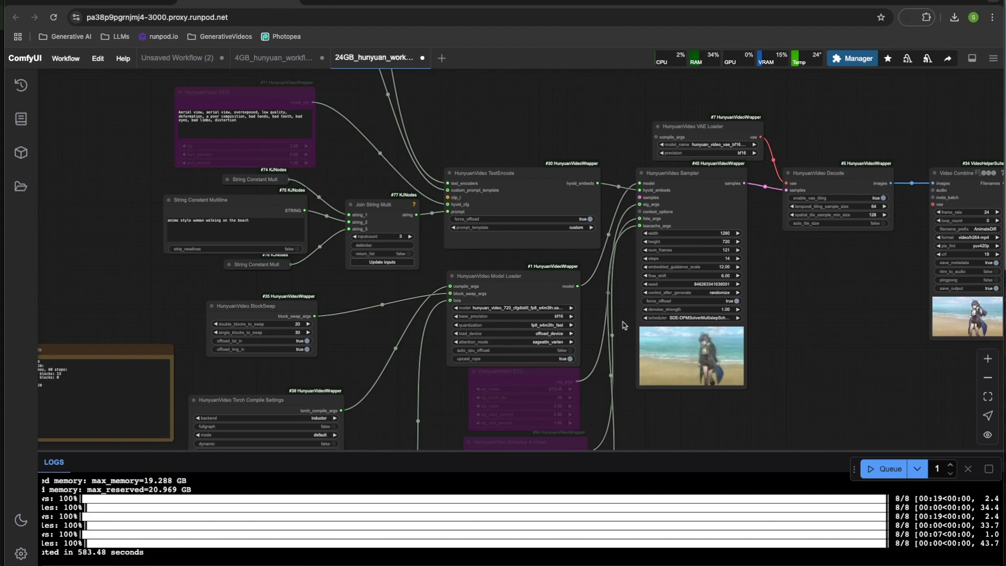
drag(507, 145, 465, 157)
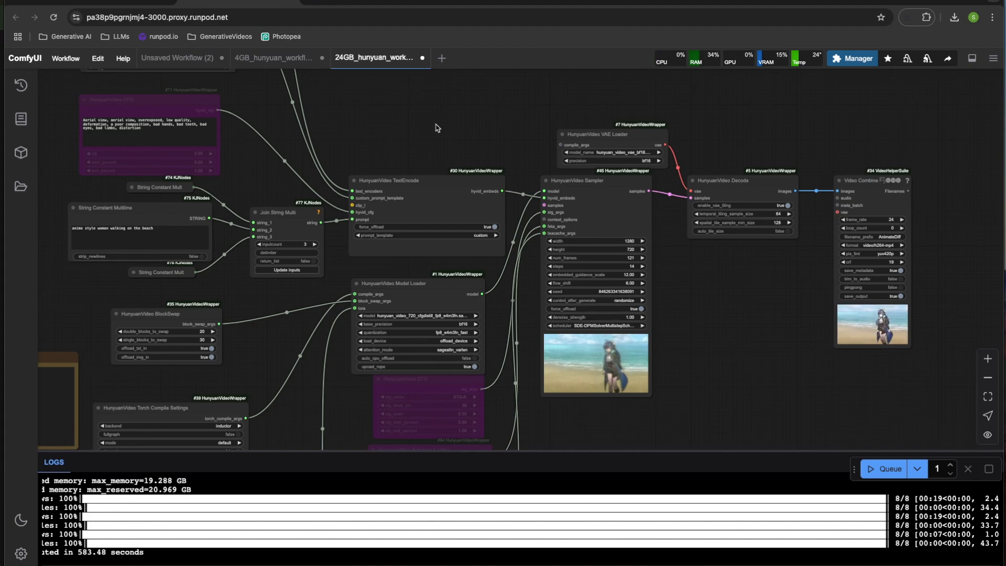
Review the 4GB to 24GB workflow attachments on the Patreon post once more, ending back in ComfyUI.
click(463, 4)
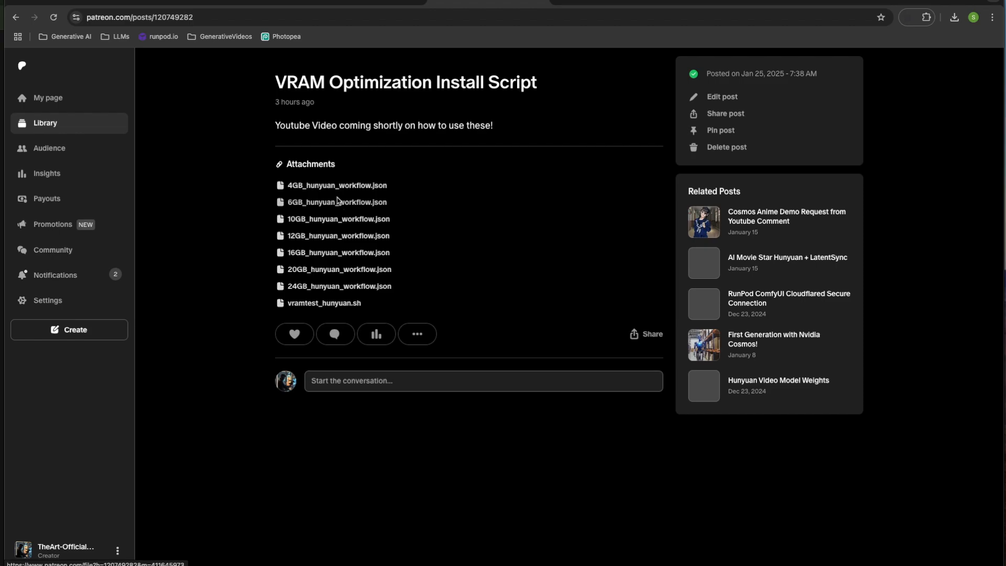
click(238, 3)
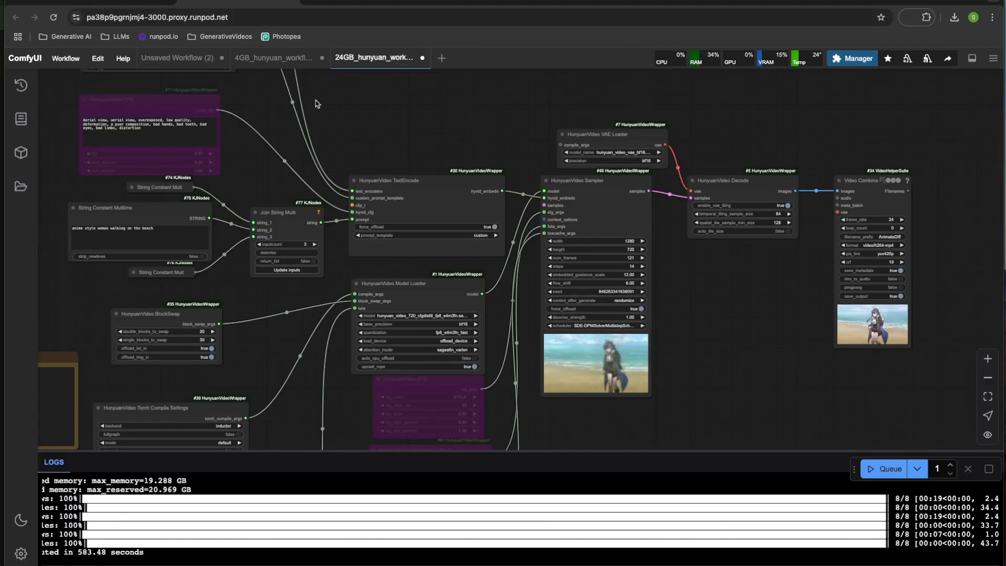
drag(370, 140, 418, 117)
scroll(420, 117, down, 2)
scroll(418, 119, up, 1)
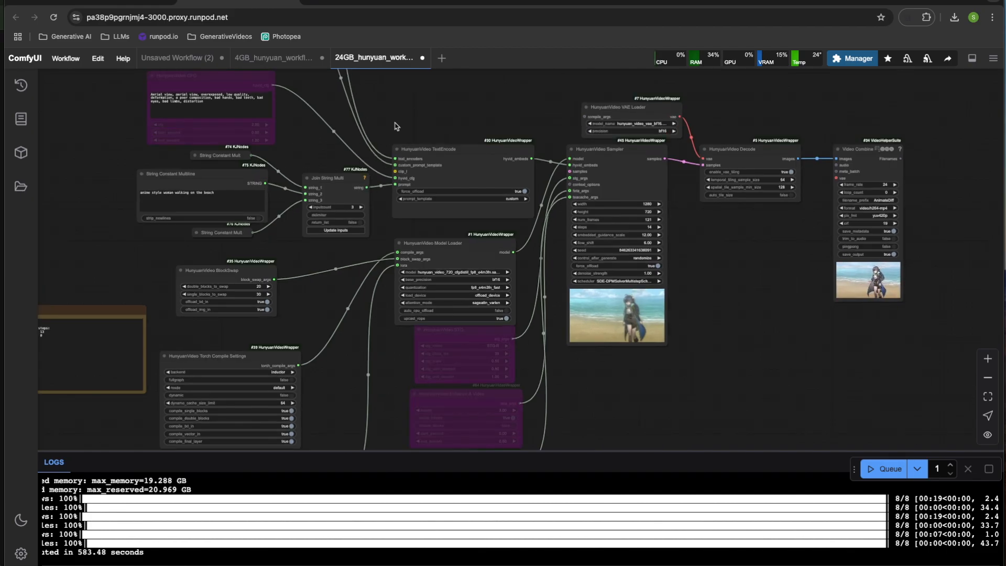
scroll(412, 109, down, 1)
scroll(420, 112, up, 1)
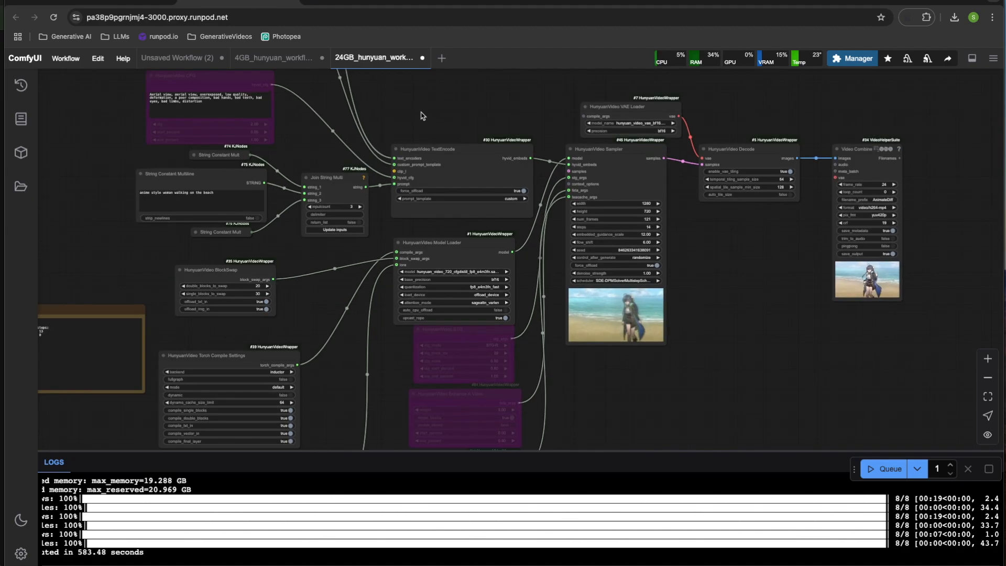
mouse_move(436, 132)
mouse_down()
mouse_move(443, 203)
mouse_move(417, 130)
mouse_up()
scroll(433, 153, down, 1)
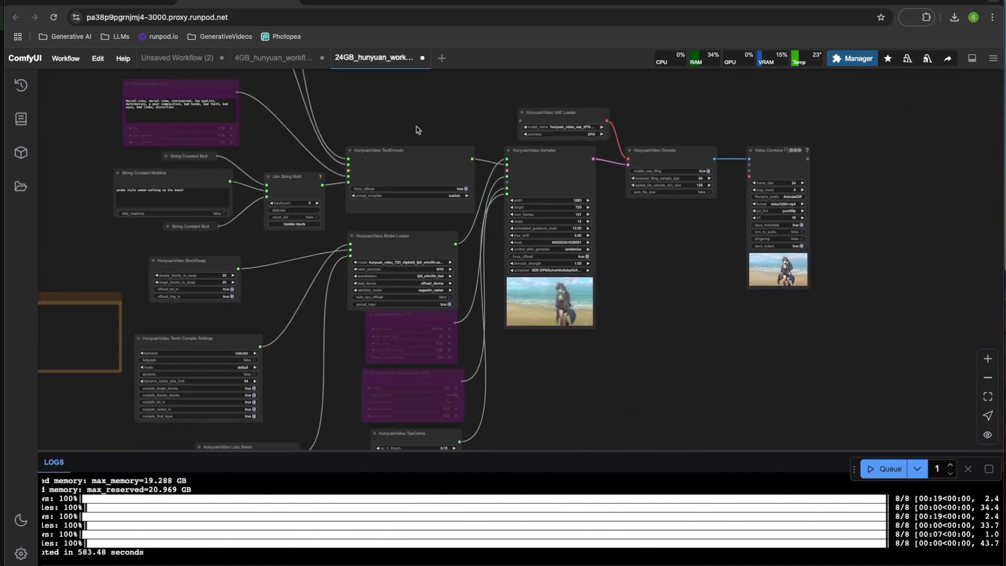
mouse_move(414, 127)
mouse_down()
mouse_move(406, 124)
mouse_move(434, 127)
mouse_up()
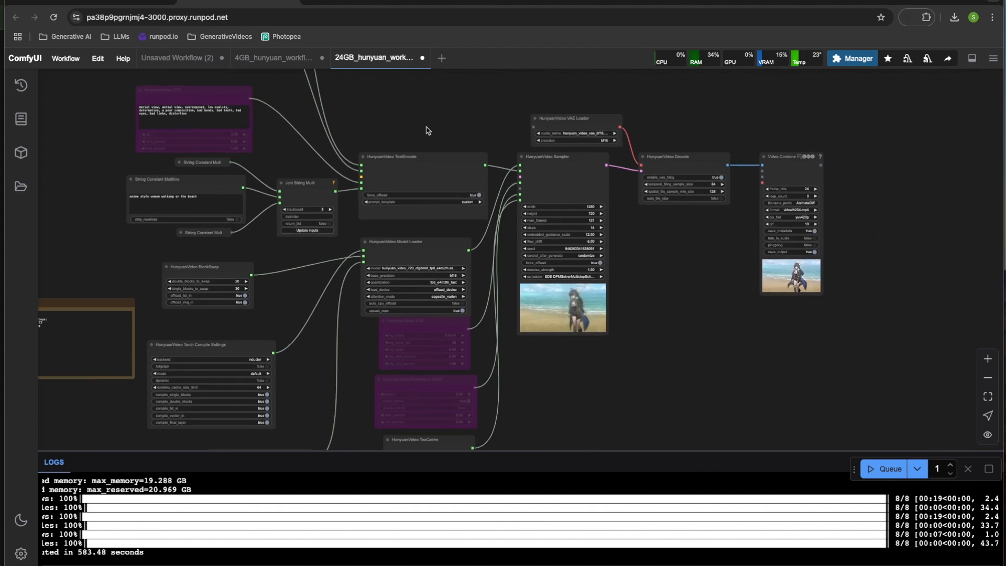